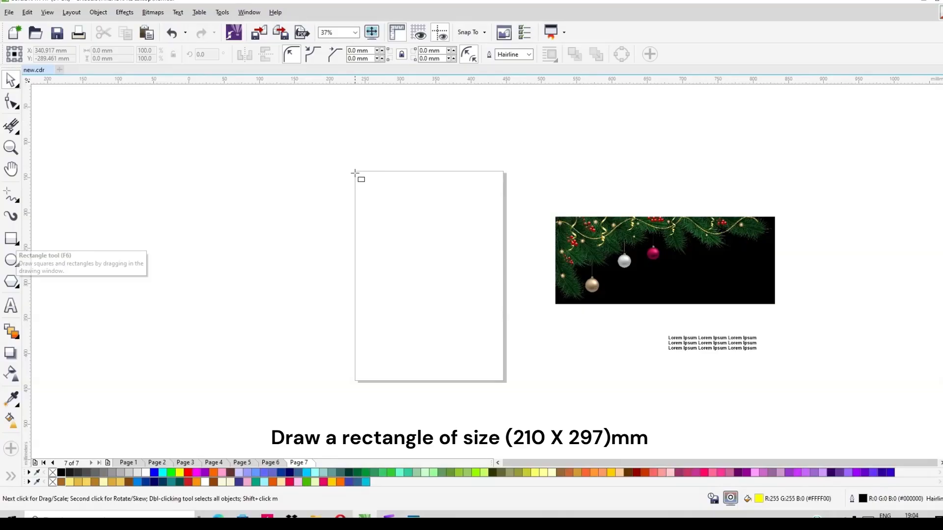
- Draw a rectangle over the page and set its size to 210 x 297 mm
left_click_drag(354, 173, 504, 381)
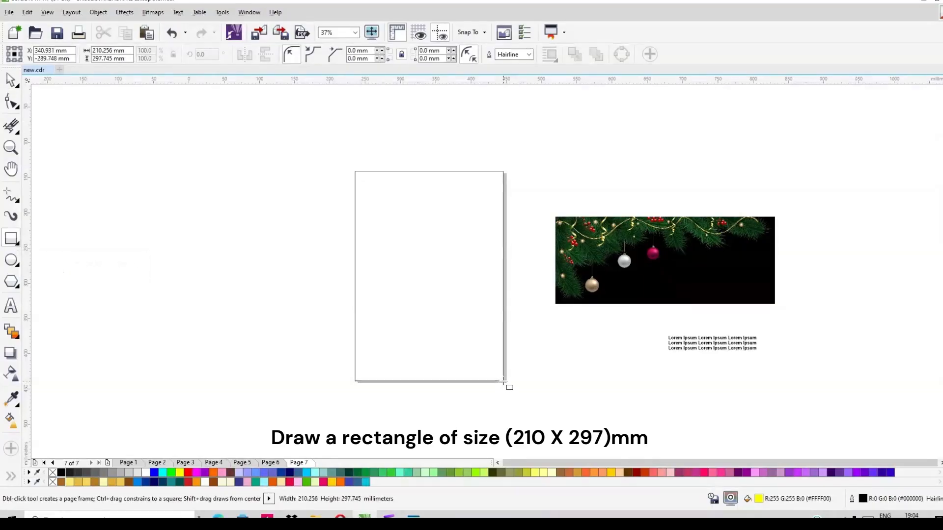
left_click(131, 50)
type("210")
key("Tab")
type("29")
key("Return")
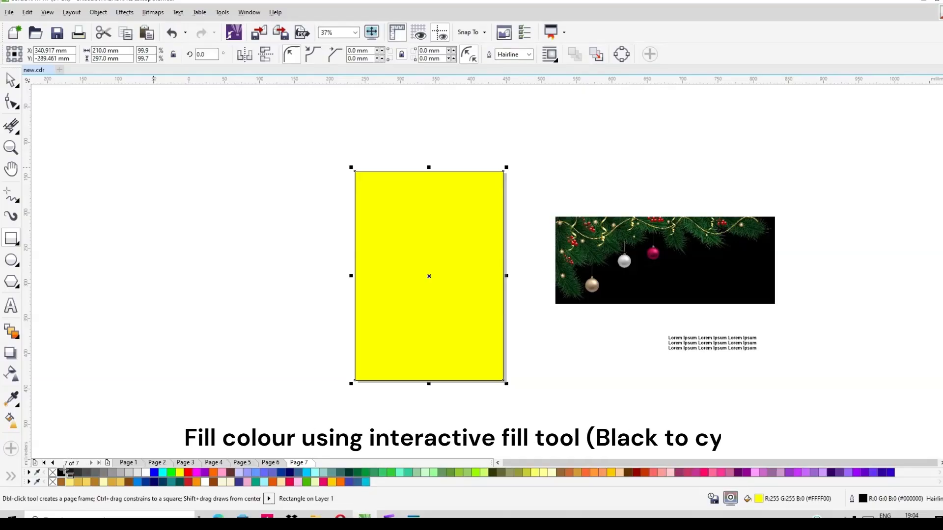
- Apply a vertical linear fountain fill to the page rectangle, running from black at the top to a dark cyan shade at the bottom
left_click(11, 421)
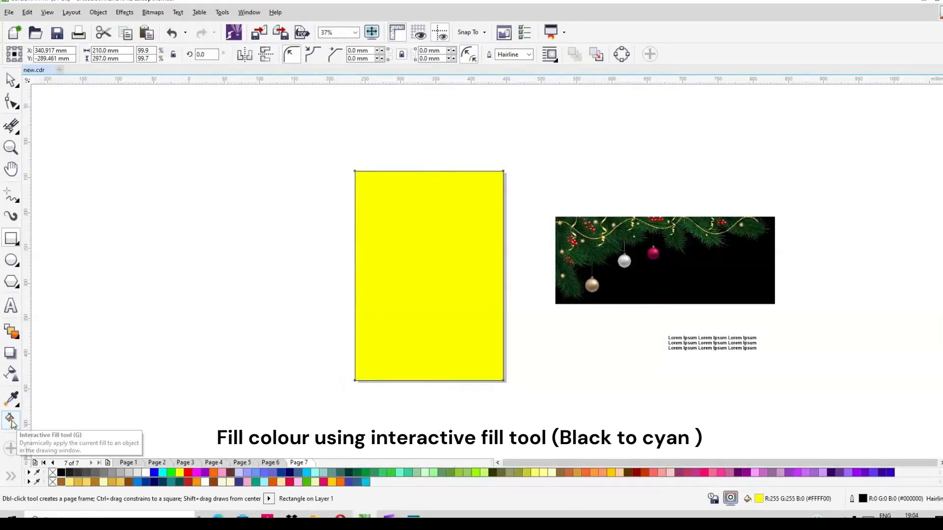
left_click(437, 342)
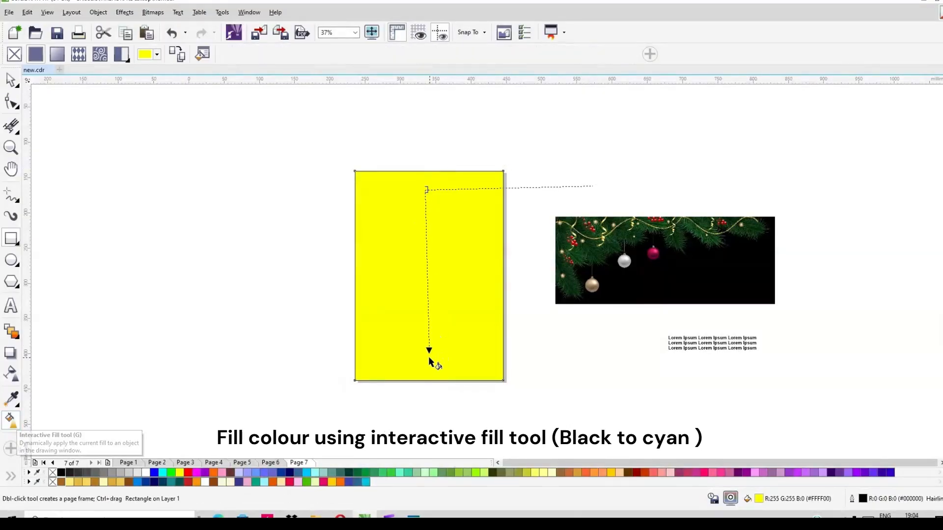
left_click(166, 475)
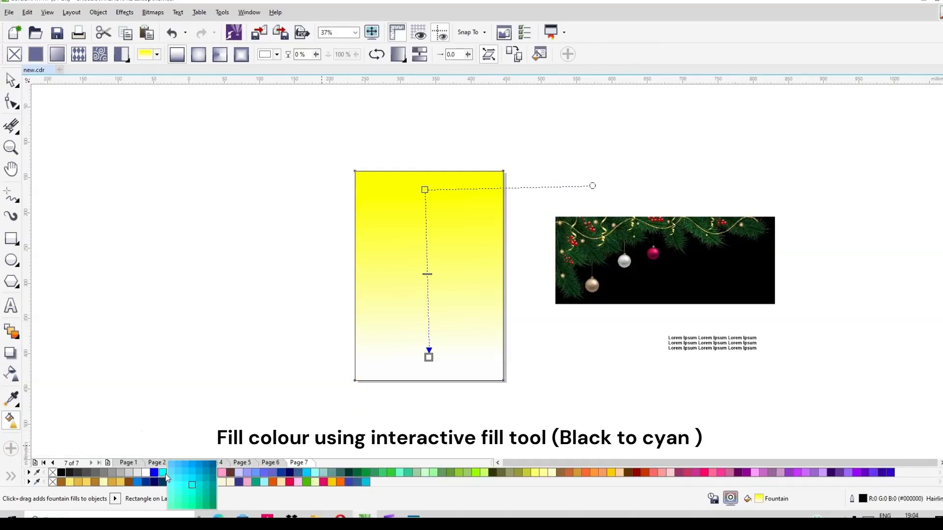
left_click(201, 486)
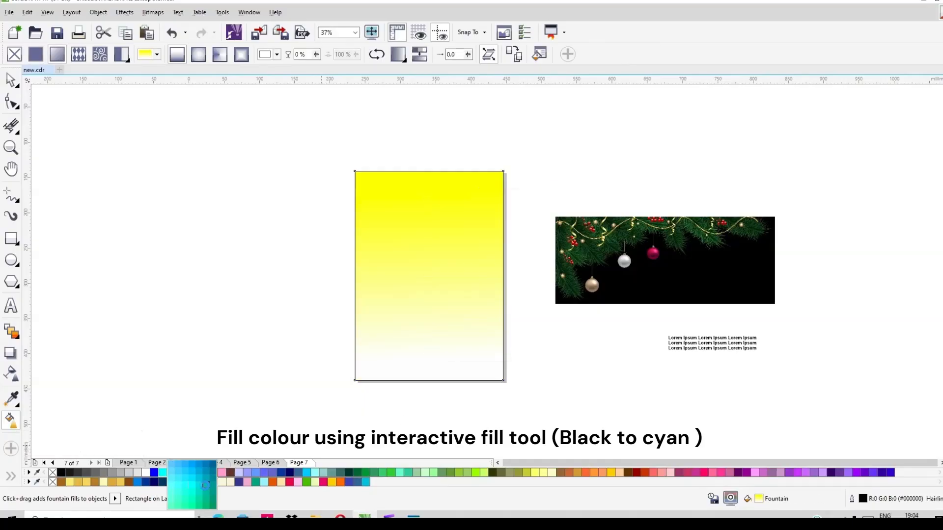
left_click(424, 189)
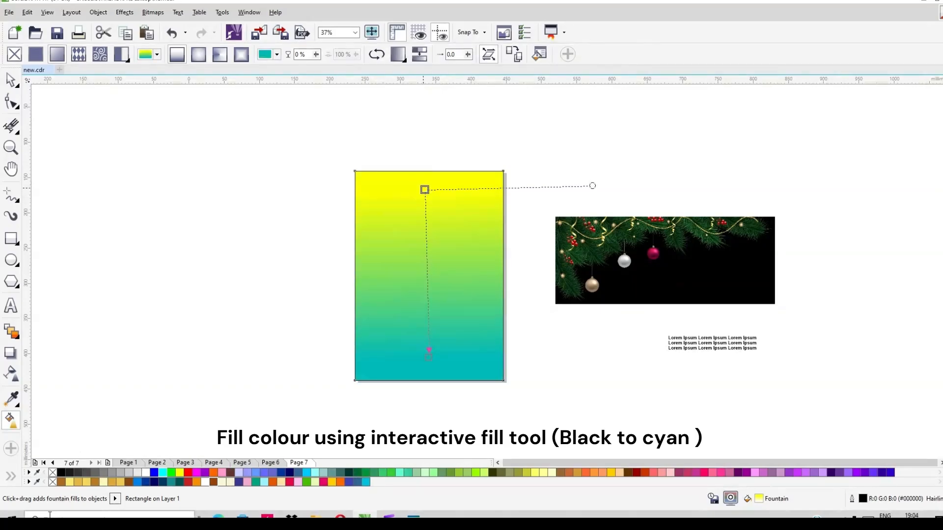
left_click(62, 473)
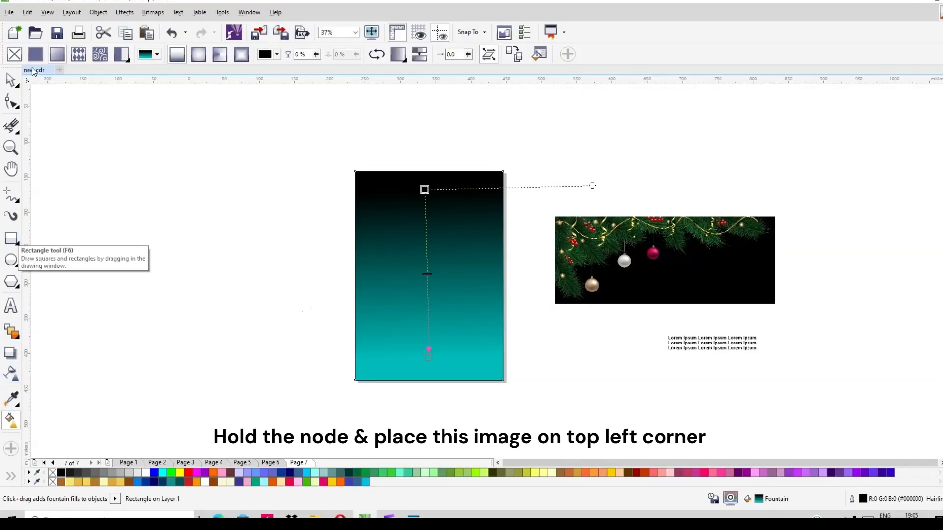
- Move the Christmas garland image to the gradient rectangle's top-left corner and bring it to the front
key("space")
left_click(609, 251)
left_click_drag(557, 217, 353, 172)
left_click(558, 219)
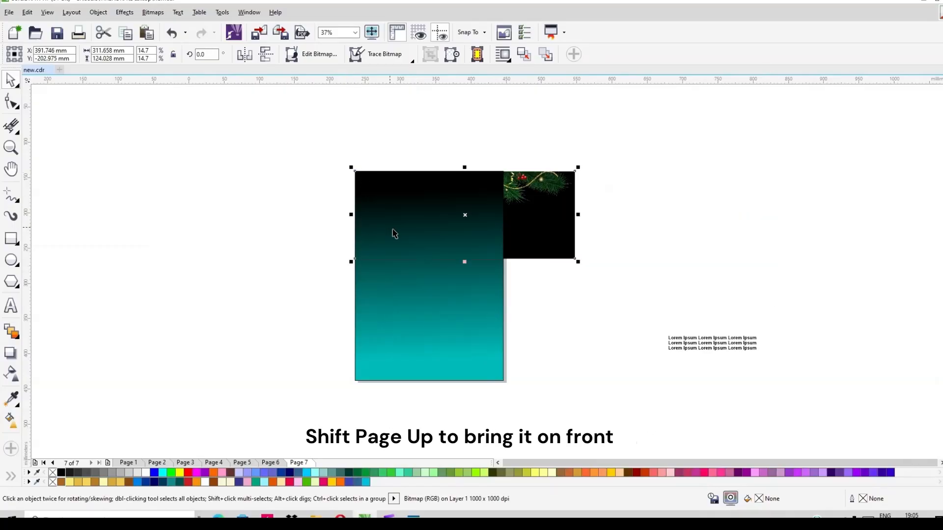
key("shift+Page_Up")
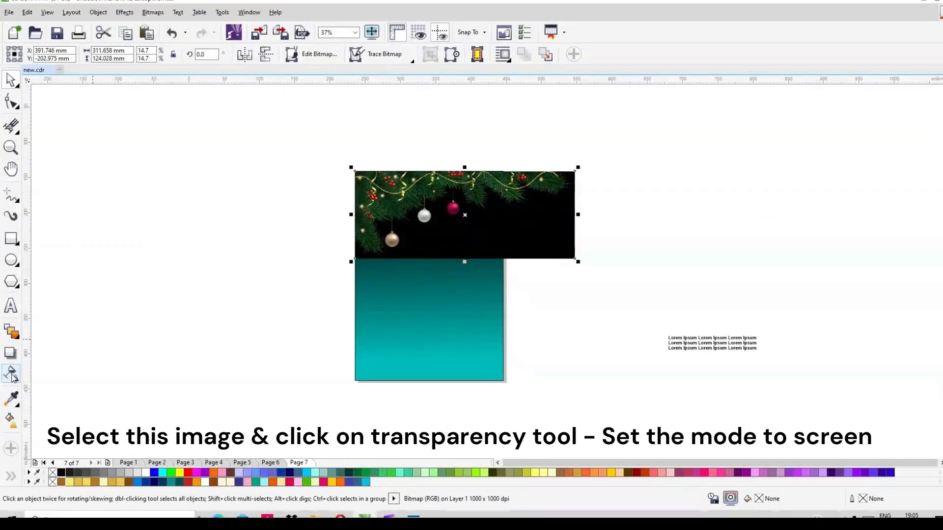
- Set the transparency merge mode of the garland image to Screen
left_click(13, 376)
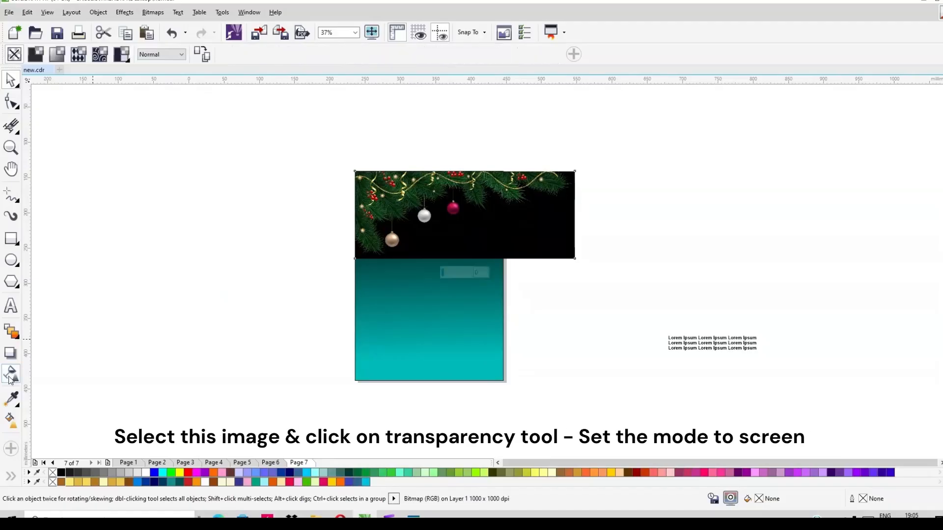
left_click(183, 56)
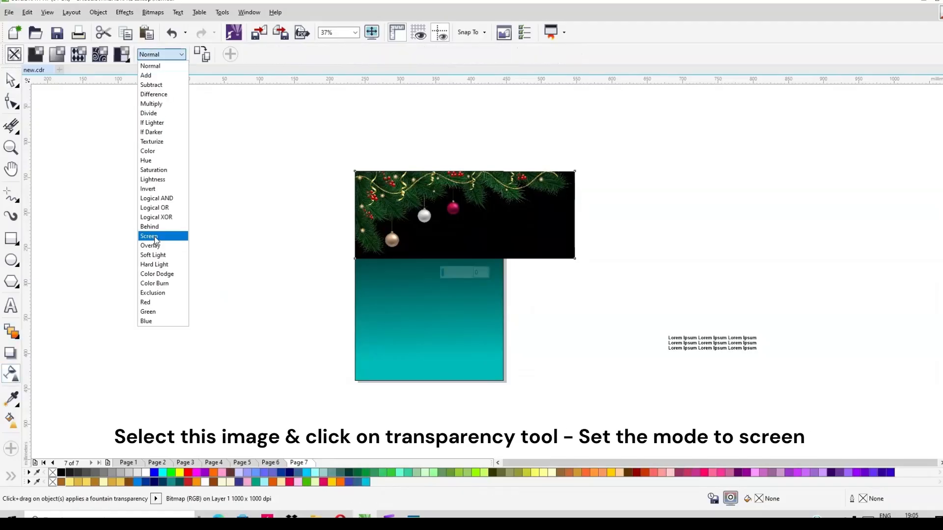
left_click(156, 237)
left_click(11, 81)
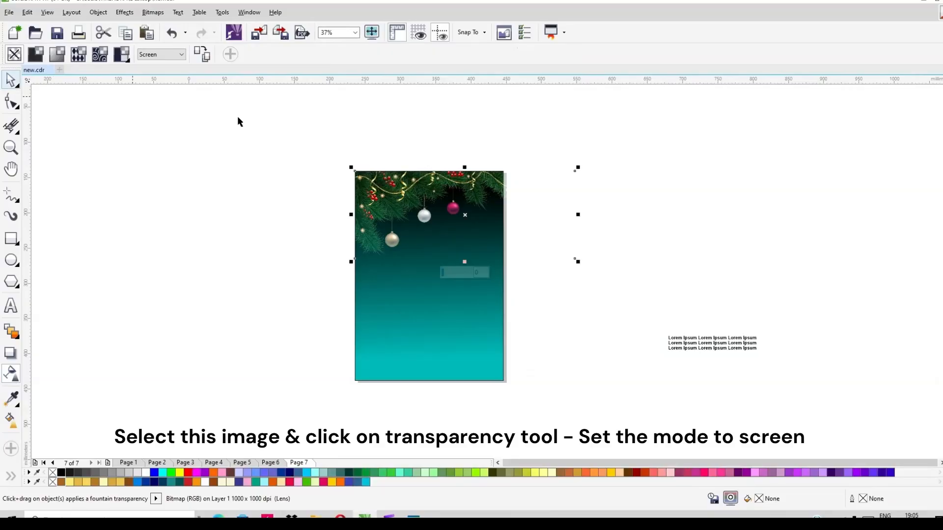
- PowerClip the garland image inside the gradient background rectangle and deselect it
right_click(479, 189)
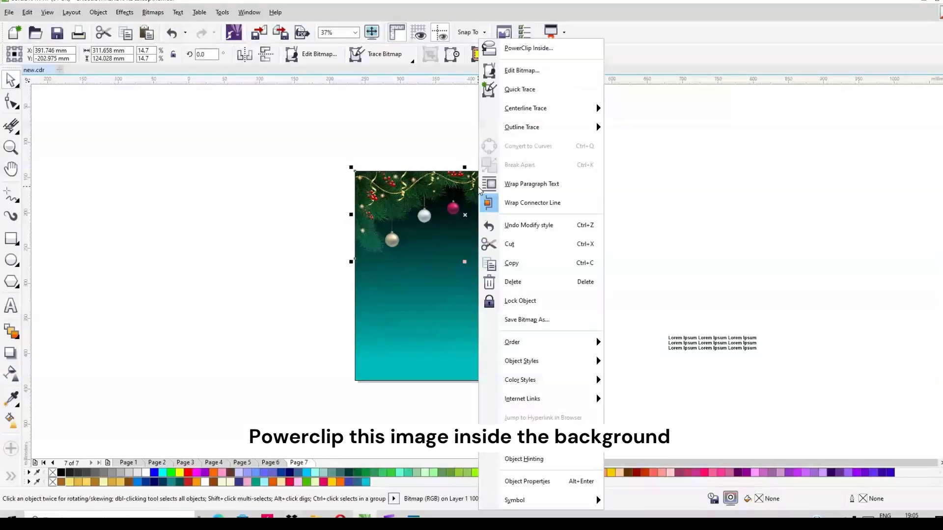
left_click(528, 48)
left_click(432, 318)
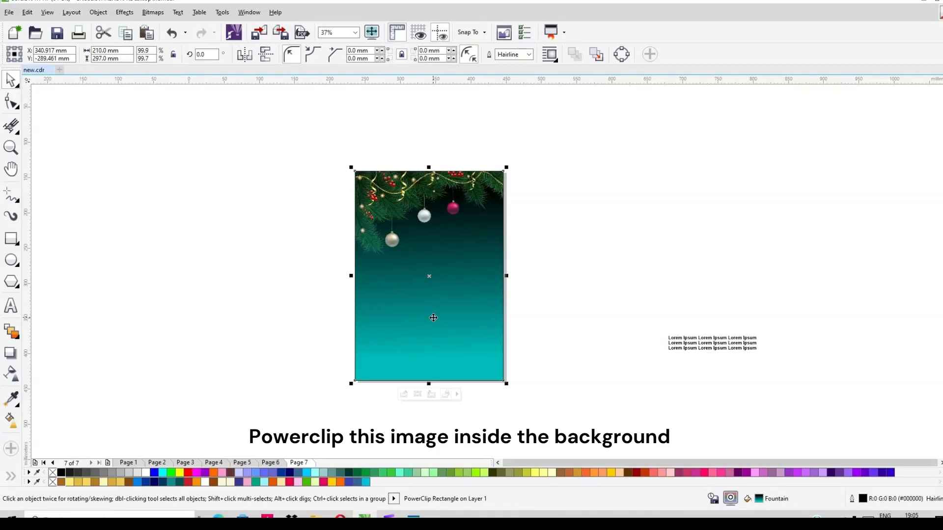
left_click(603, 243)
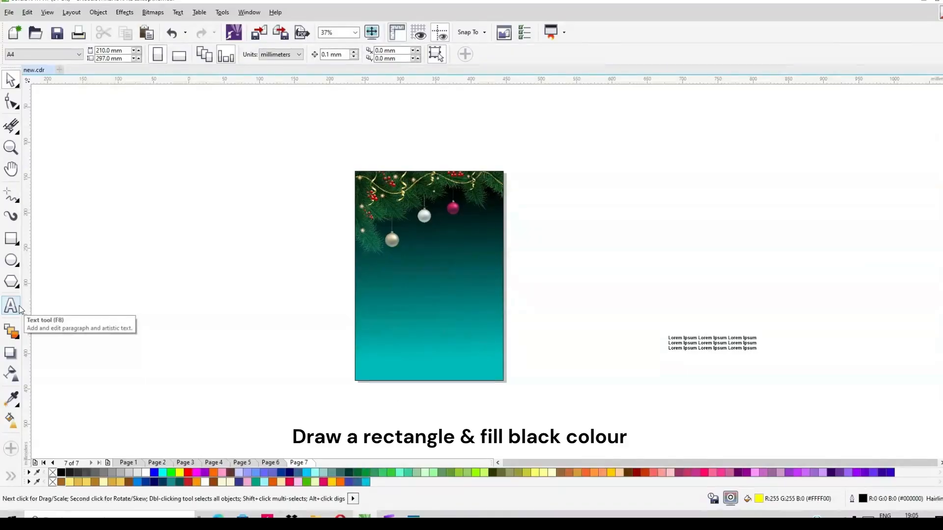
- Draw a rectangle about 218 x 294 mm in the empty area left of the page and fill it with black
left_click(11, 239)
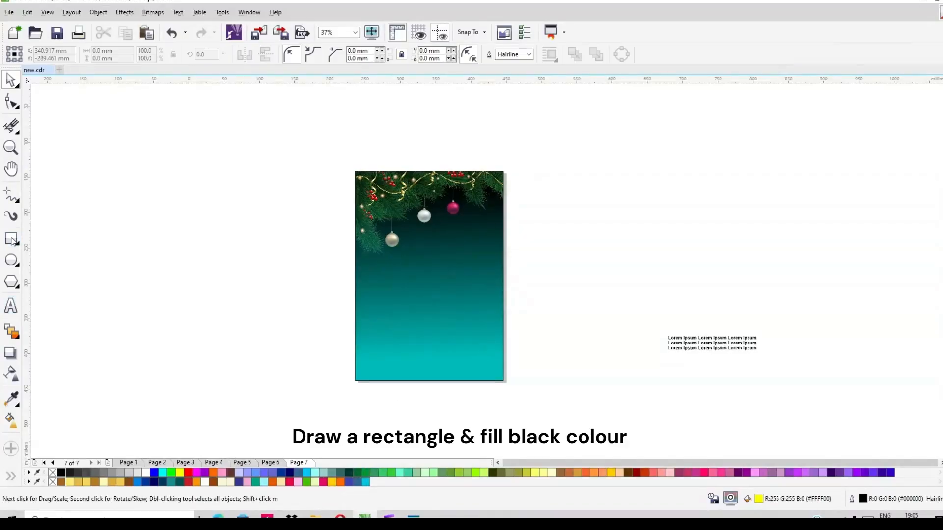
mouse_move(159, 172)
left_mouse_down()
mouse_move(288, 374)
mouse_move(313, 379)
left_mouse_up()
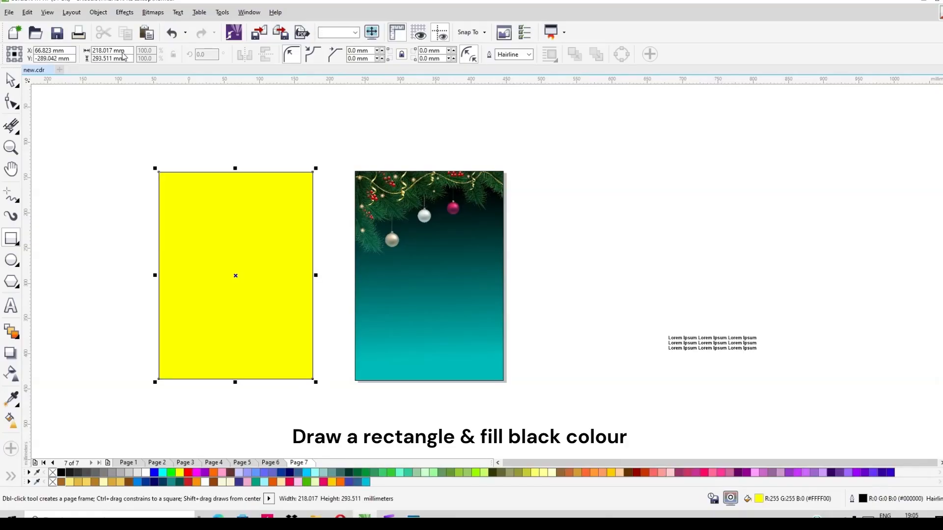
left_click(11, 80)
left_click(62, 473)
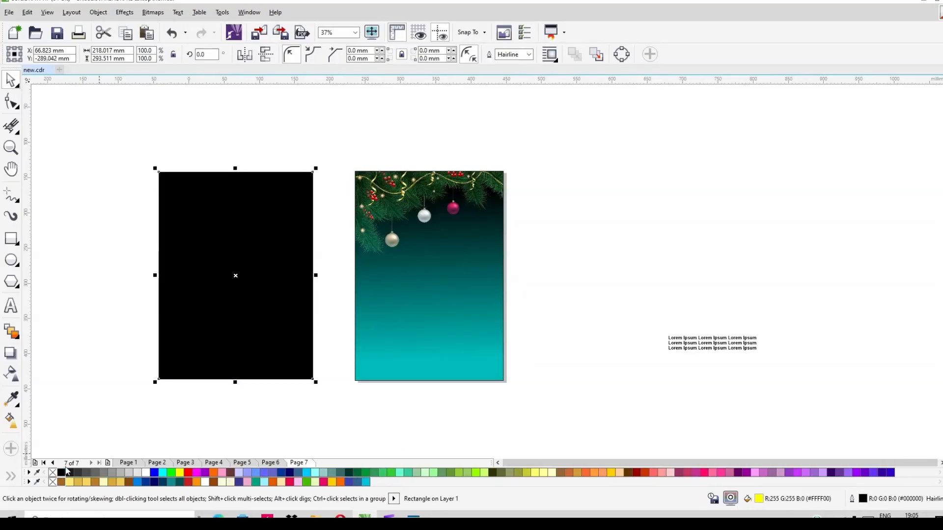
- Convert the black rectangle to a 300 dpi RGB Color (24-bit) bitmap with anti-aliasing and a transparent background
left_click(156, 17)
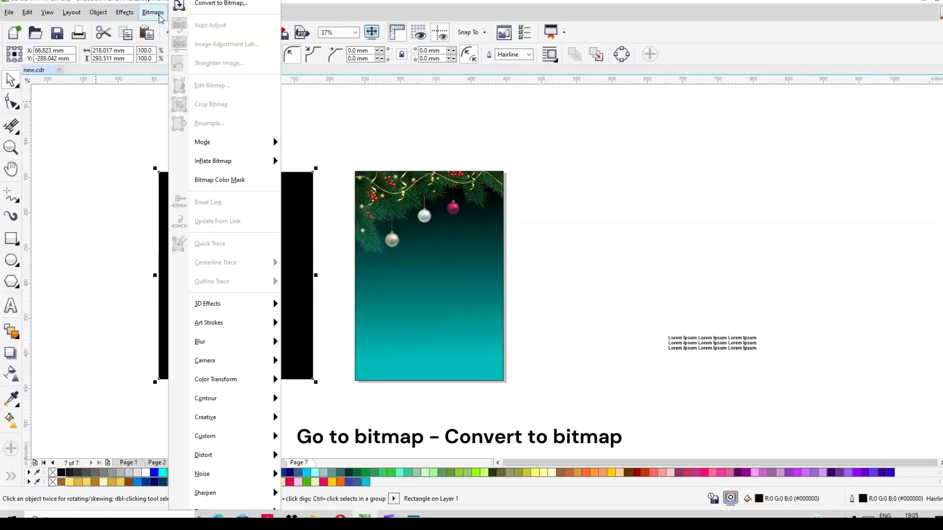
left_click(223, 7)
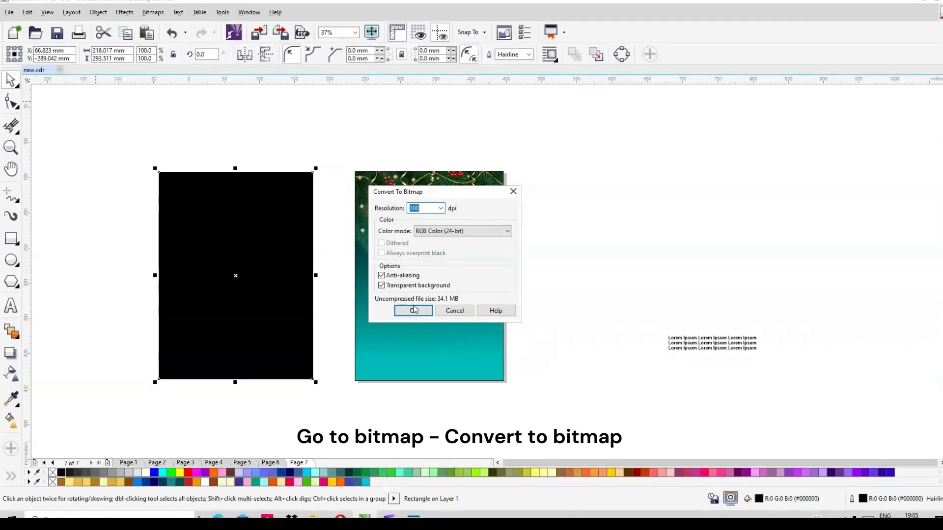
left_click(413, 310)
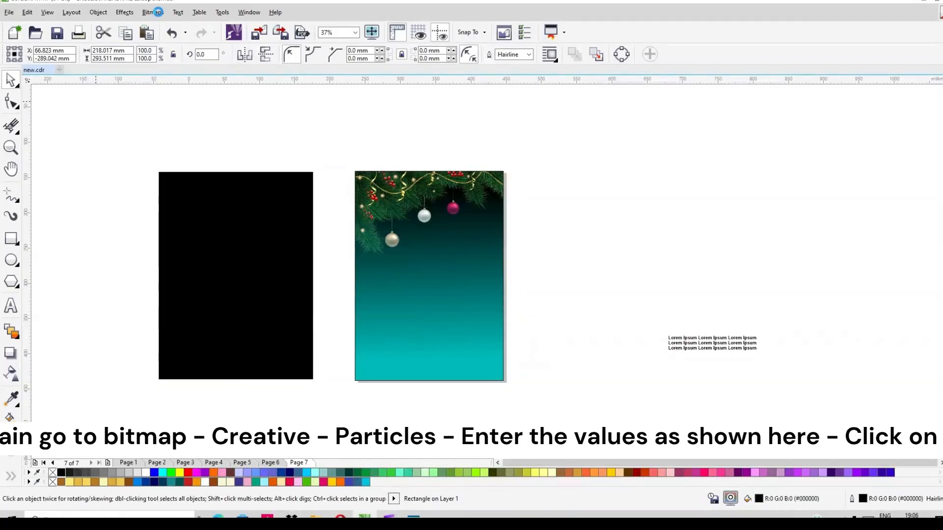
- Apply the Particles effect to the black bitmap with Stars style, size 20, density 1, coloration 0, transparency 0 and angle 86
left_click(153, 13)
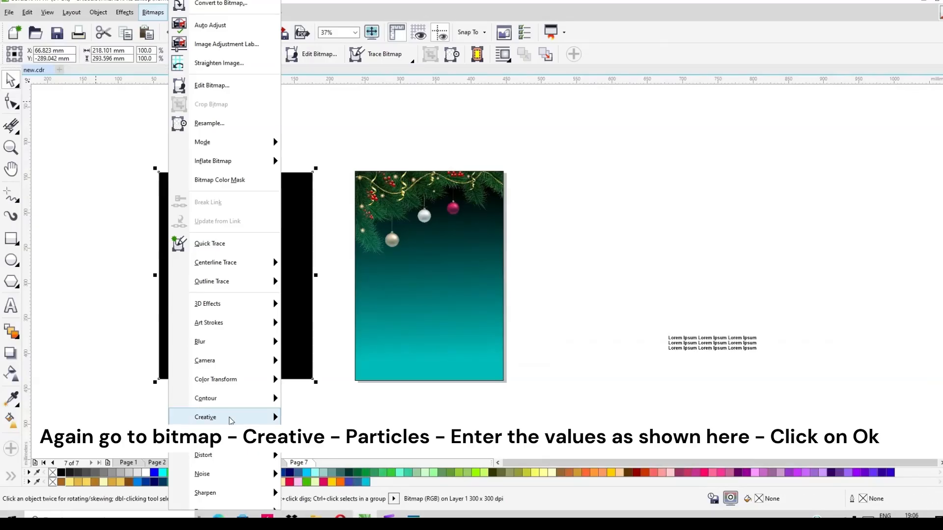
mouse_move(230, 419)
left_click(314, 388)
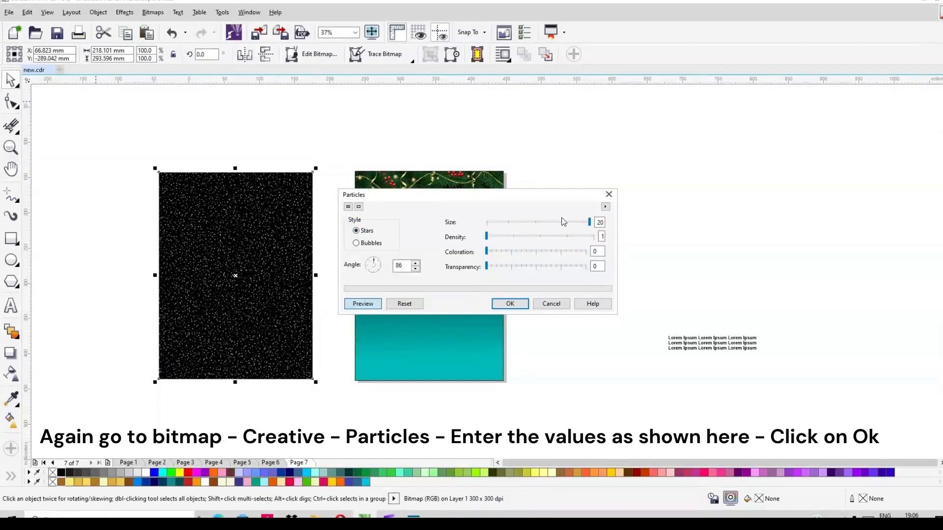
left_click(590, 224)
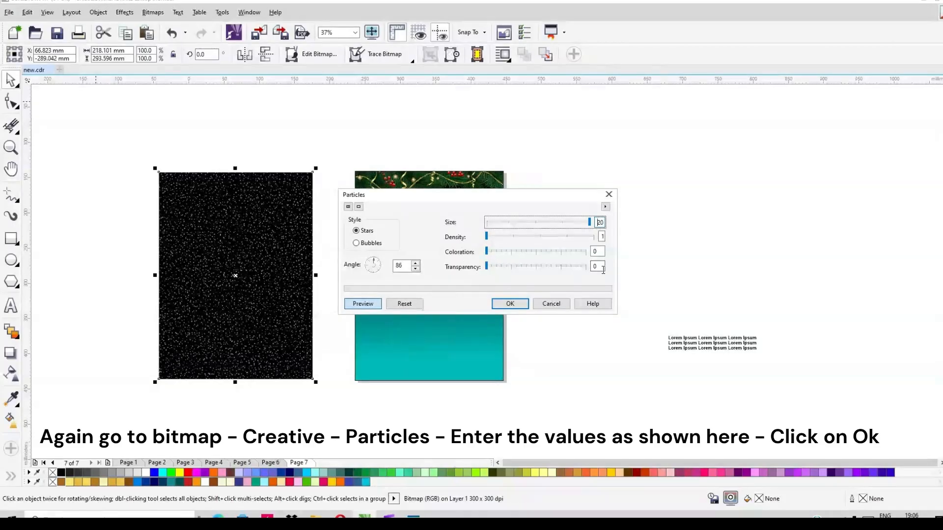
left_click(512, 306)
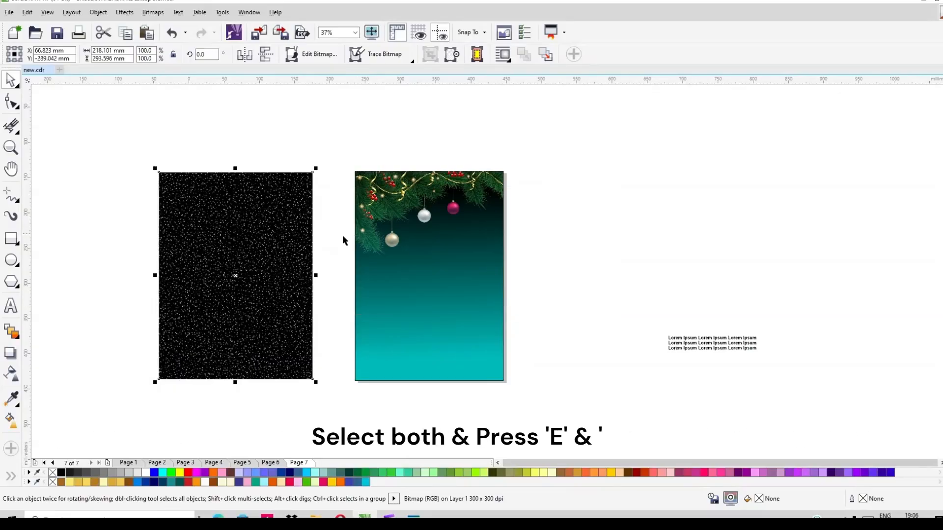
- Center the starry bitmap horizontally and vertically on the Christmas background
left_click(438, 314, "shift")
key("c")
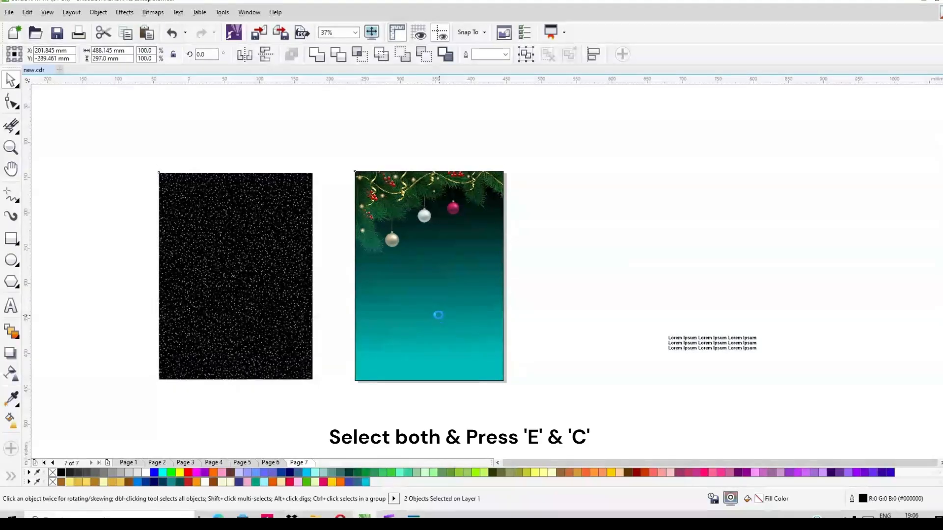
key("e")
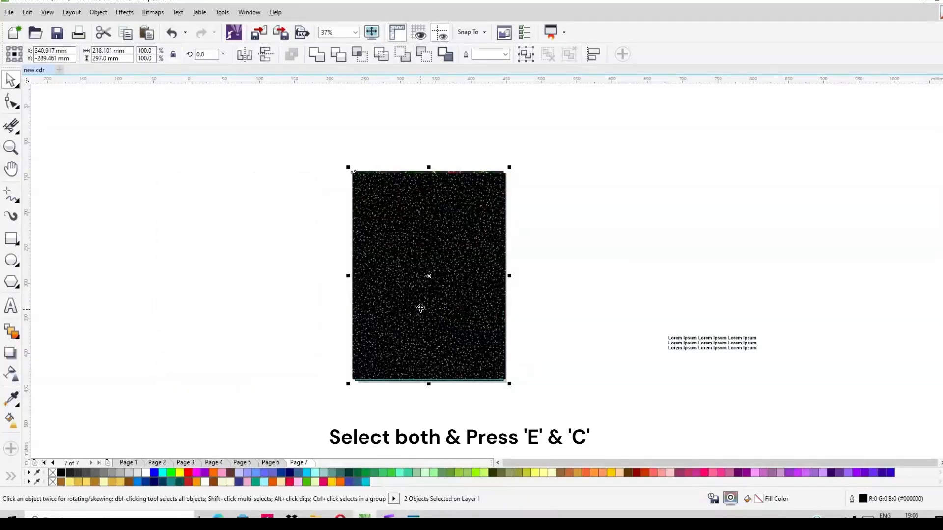
- Set the transparency merge mode of the starry bitmap to Screen
left_click(479, 237)
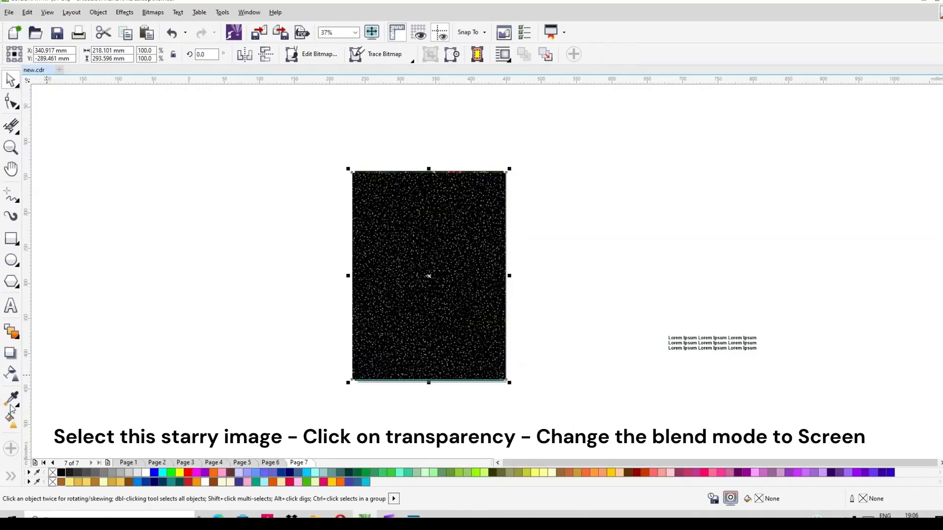
left_click(11, 373)
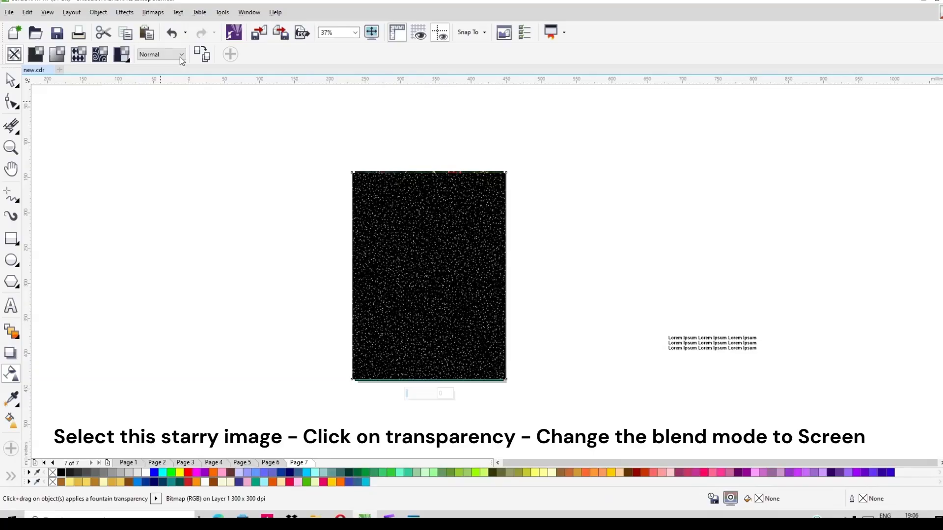
left_click(182, 54)
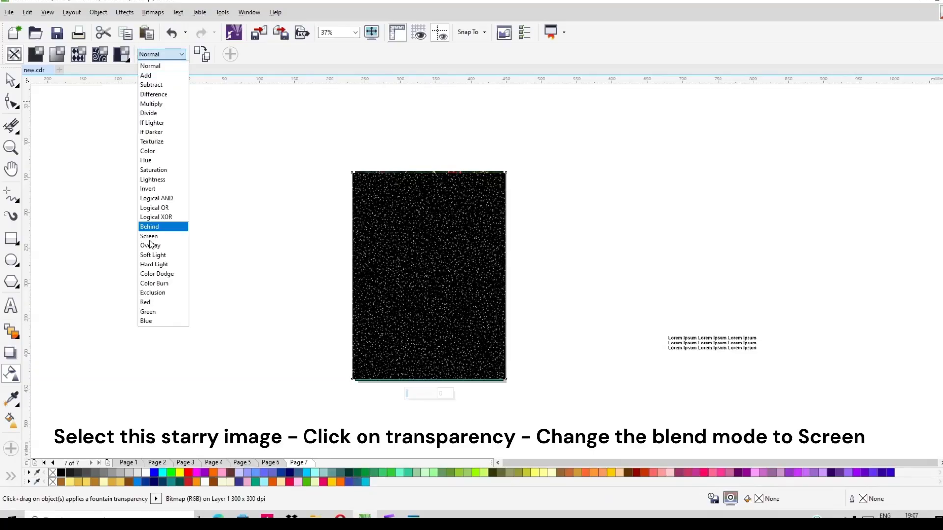
left_click(155, 236)
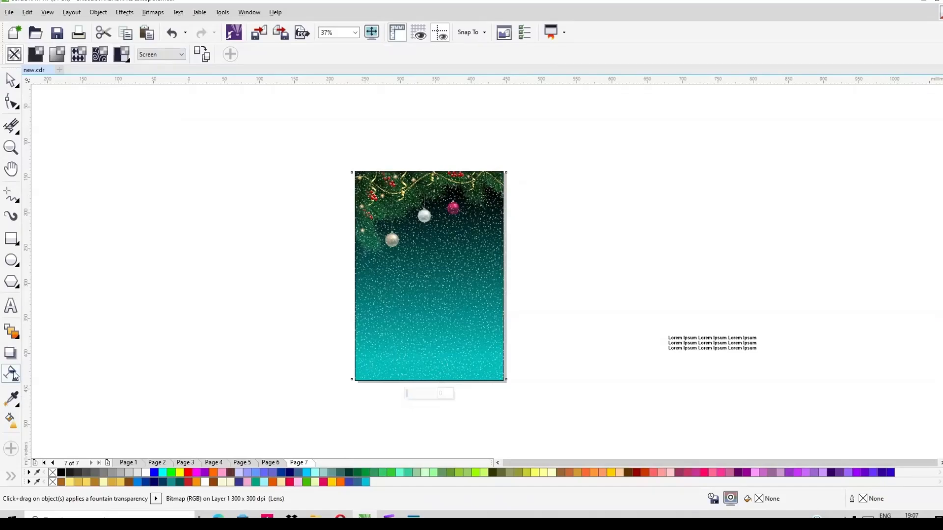
- Apply an elliptical fountain transparency to the starry bitmap and reverse it, with 0 at the centre node and 100 at the outer node
left_click_drag(434, 293, 421, 242)
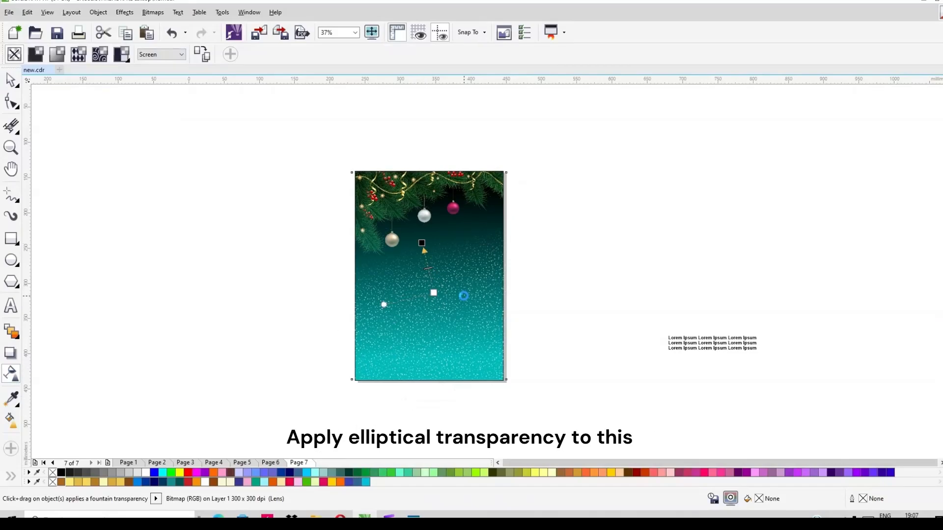
left_click(253, 54)
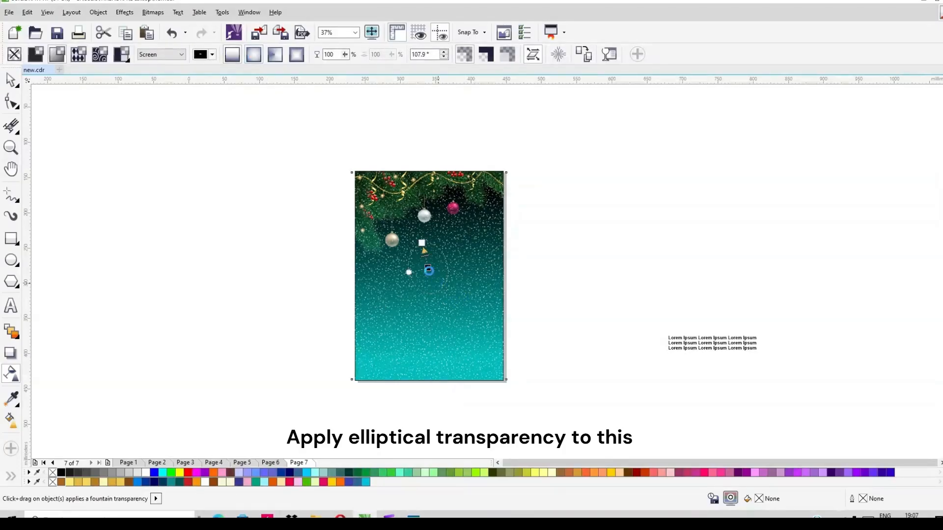
left_click(428, 268)
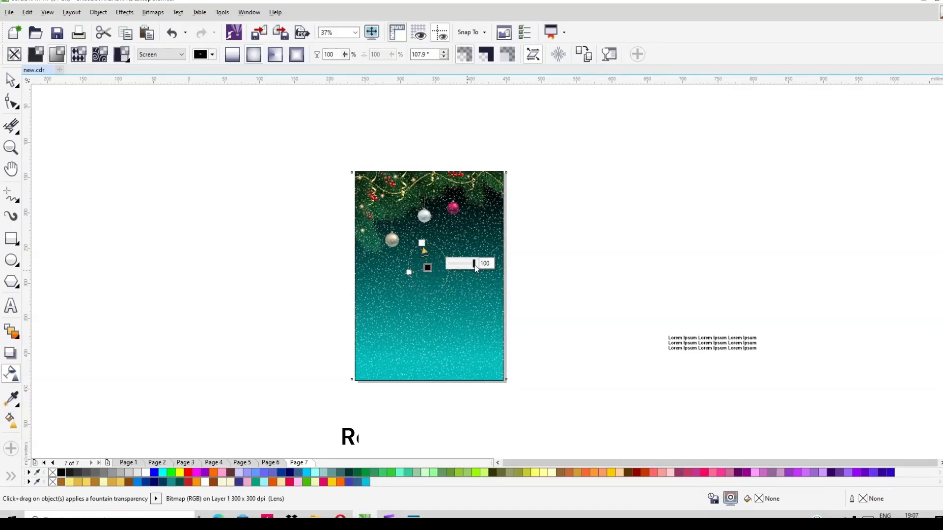
left_click_drag(442, 268, 444, 266)
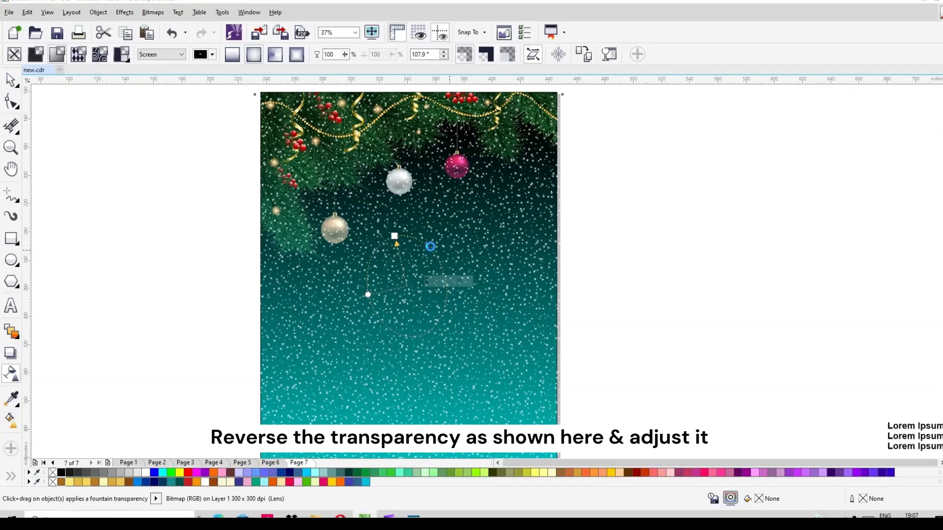
left_click(395, 236)
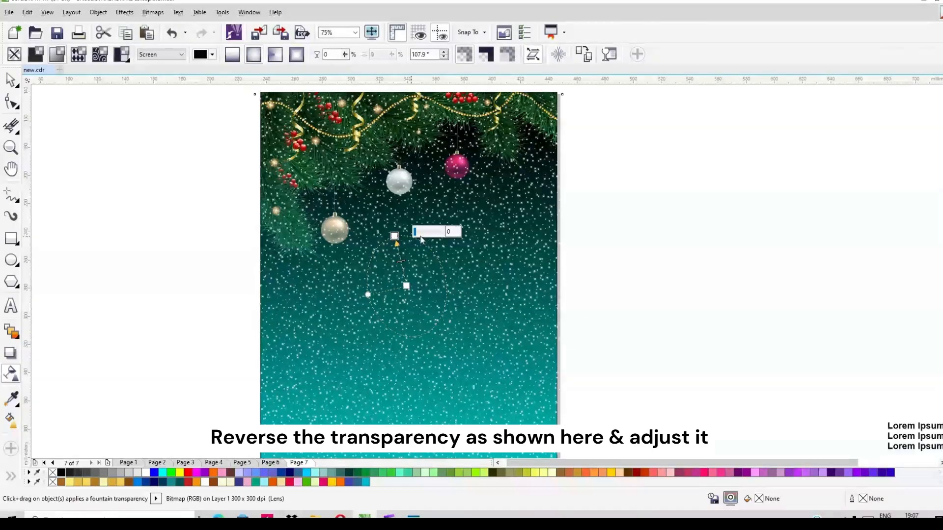
left_click_drag(414, 235, 440, 235)
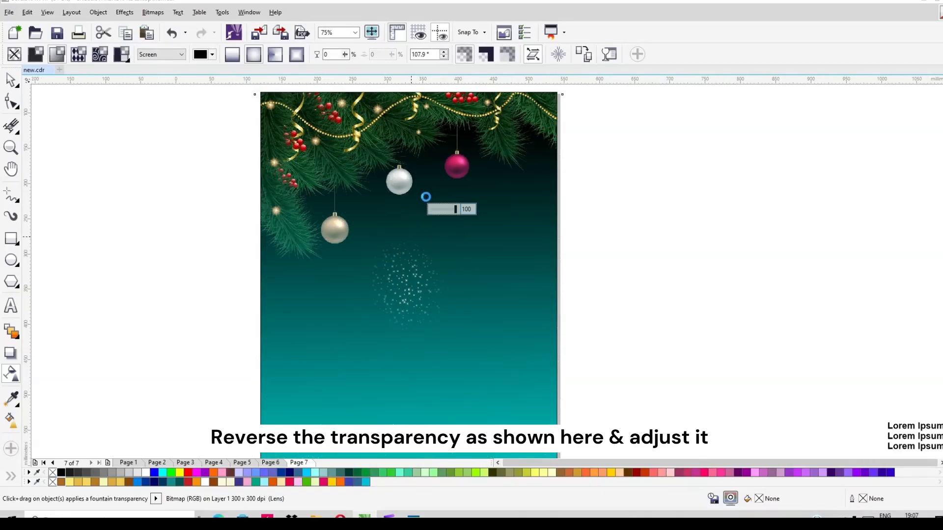
- Enlarge, move and rotate the transparency ellipse to about 41° so the stars fade outward from the middle of the flyer
left_click_drag(416, 239, 430, 288)
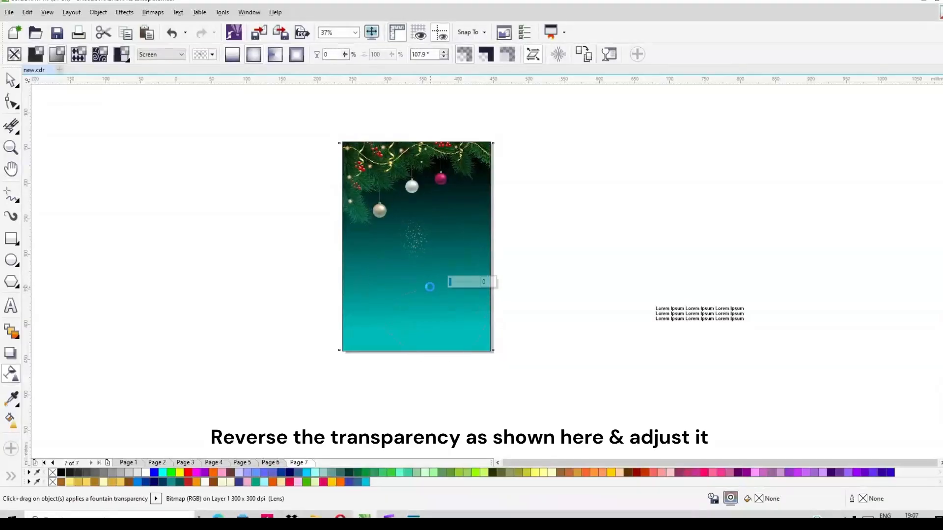
left_click(410, 214)
left_click_drag(413, 204, 415, 195)
left_click_drag(359, 298, 342, 303)
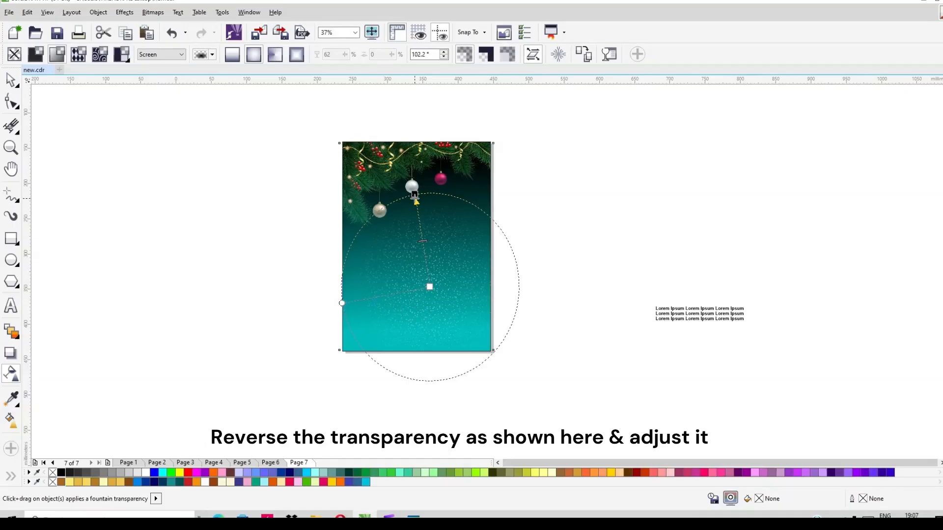
left_click_drag(437, 193, 480, 182)
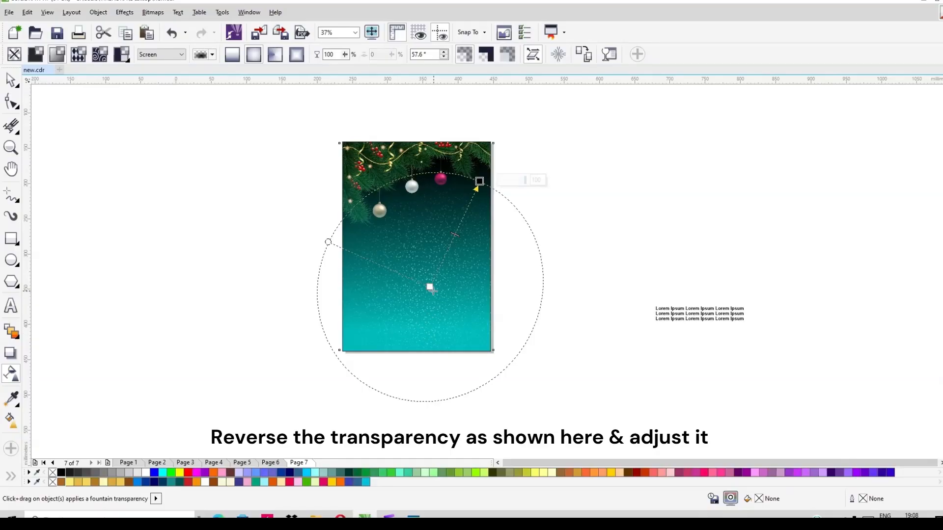
left_click_drag(440, 268, 457, 293)
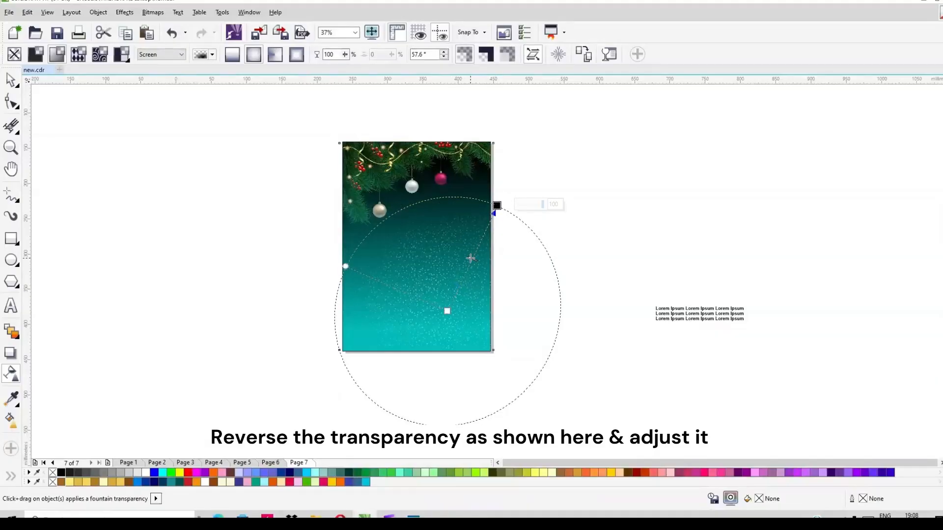
left_click_drag(497, 206, 503, 206)
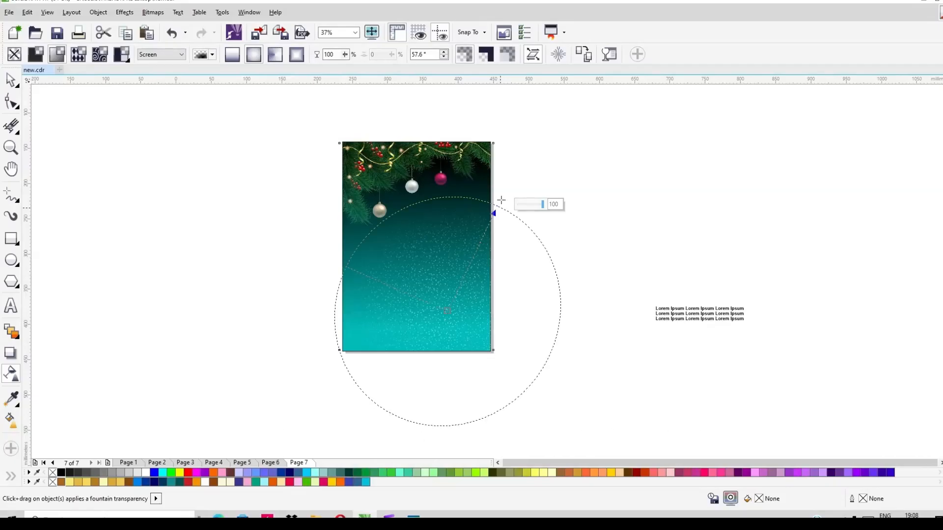
left_click_drag(502, 198, 503, 201)
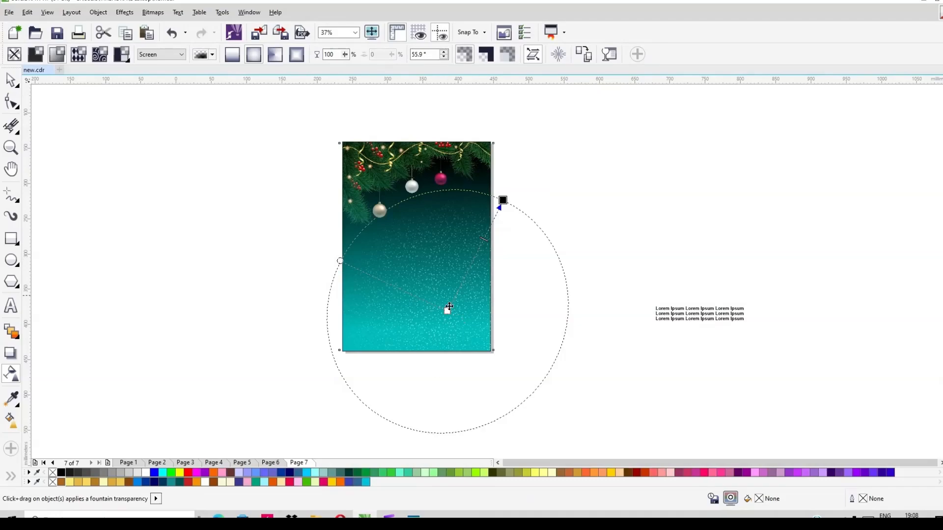
left_click_drag(459, 285, 433, 251)
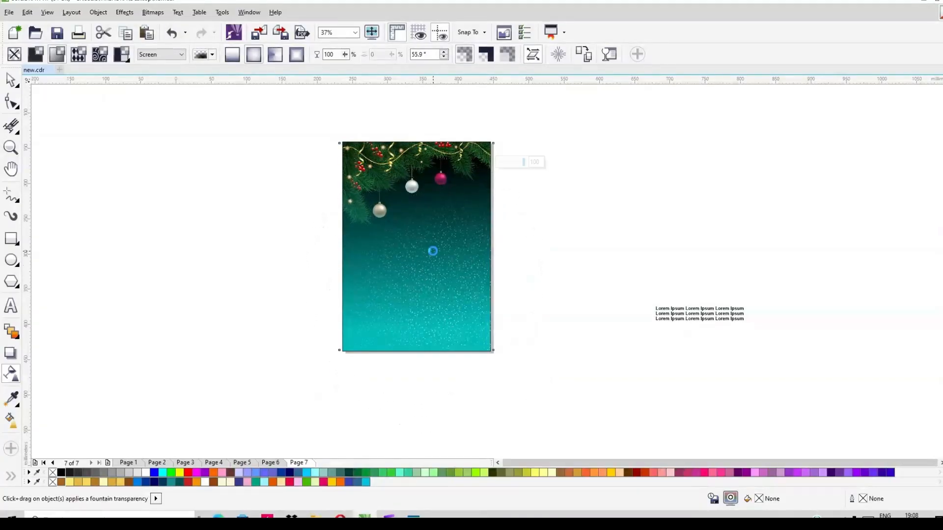
left_click_drag(478, 164, 478, 193)
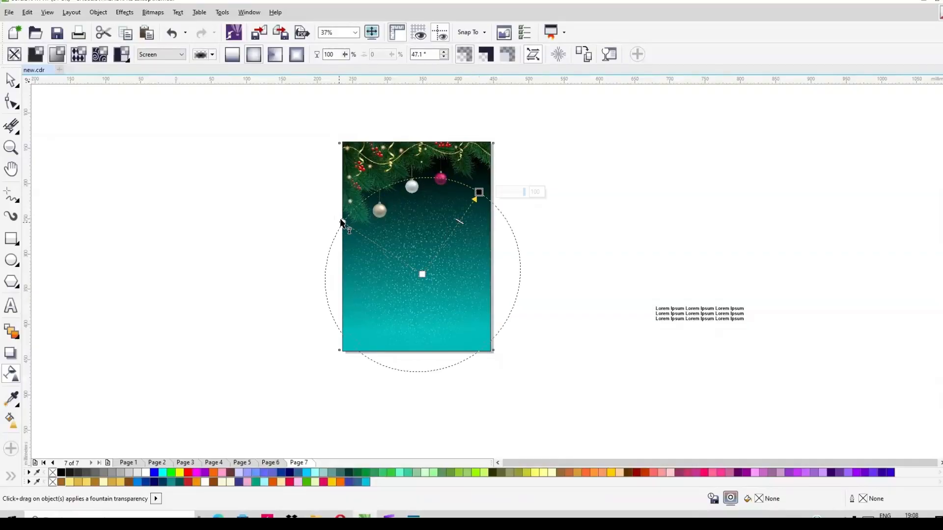
left_click_drag(347, 222, 358, 235)
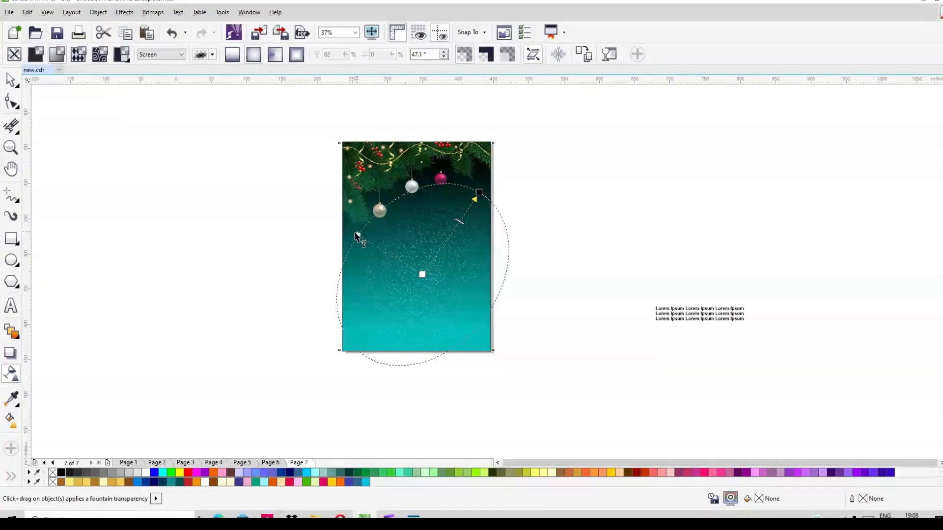
left_click_drag(488, 192, 493, 190)
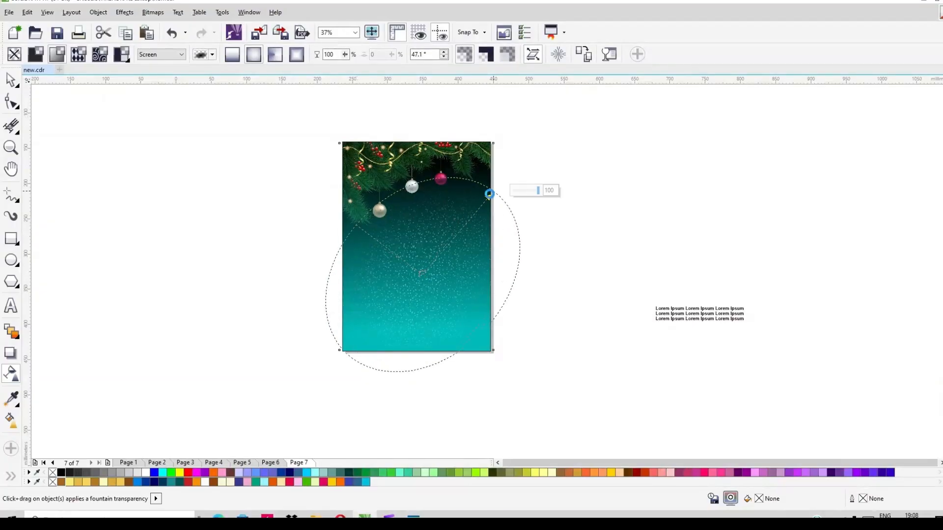
key("space")
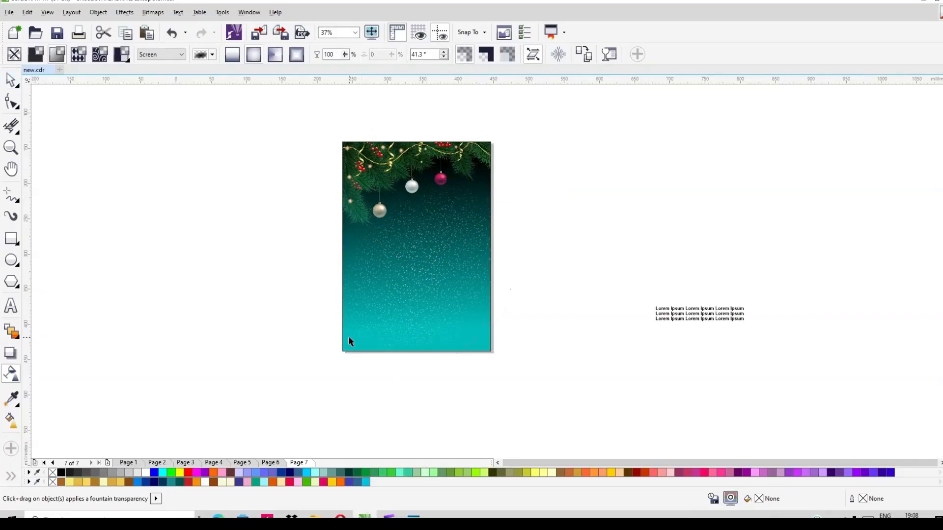
left_click(333, 328)
- Send the starry bitmap to the back of the layer and PowerClip it inside the gradient background rectangle
left_click(11, 306)
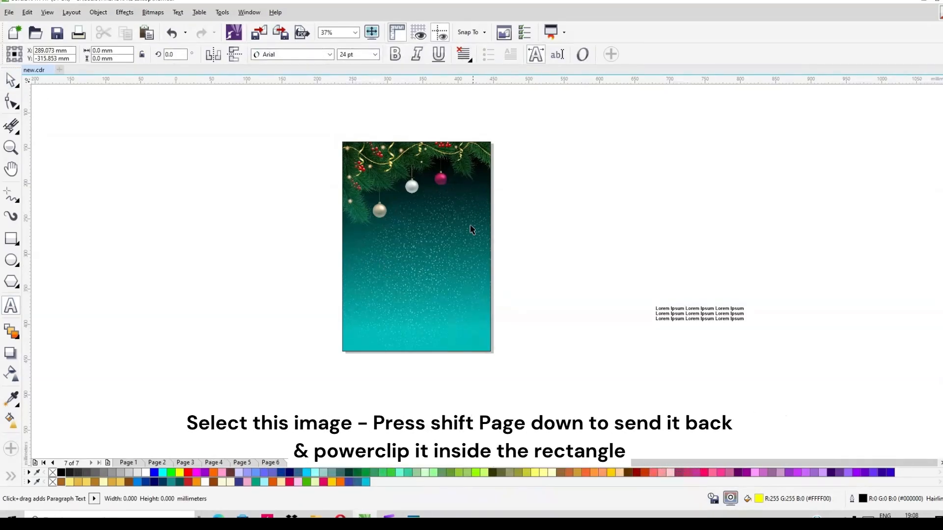
left_click(464, 240)
key("space")
left_click(461, 238)
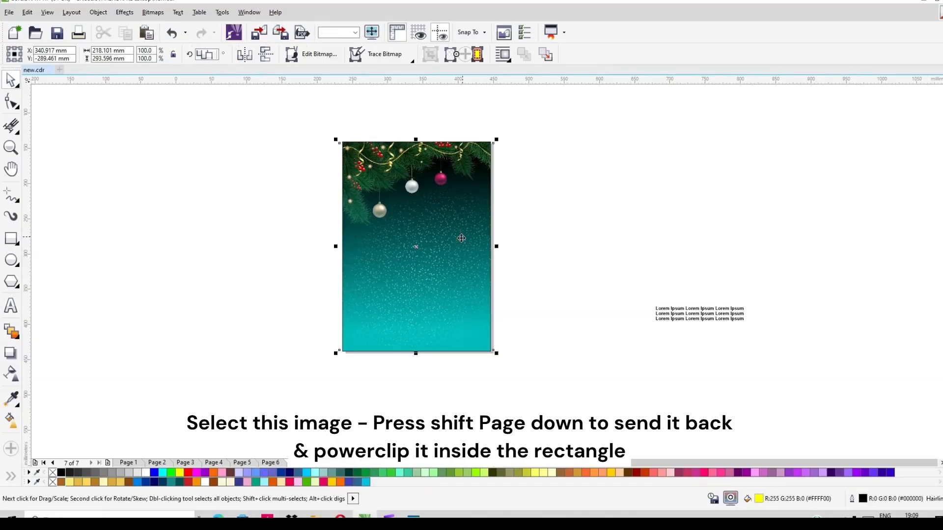
key("shift+Page_Down")
right_click(415, 247)
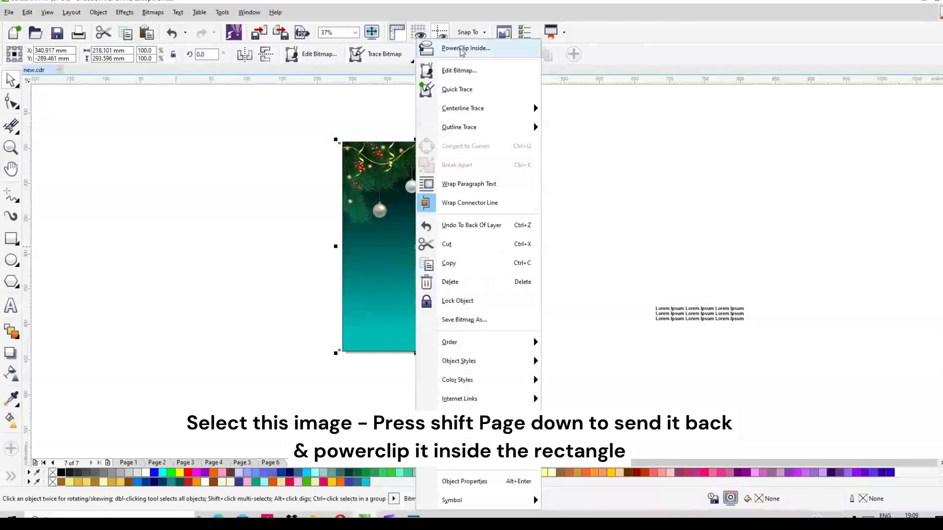
left_click(460, 50)
left_click(443, 213)
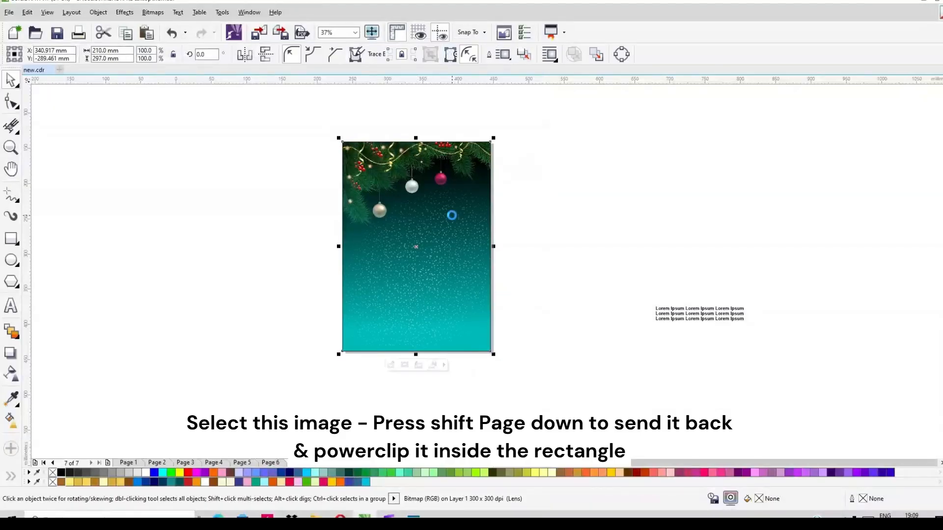
- Add the artistic text "CLUB PRESENTS" in 24 pt Arial and centre it across the width of the background rectangle
key("F8")
left_click(374, 263)
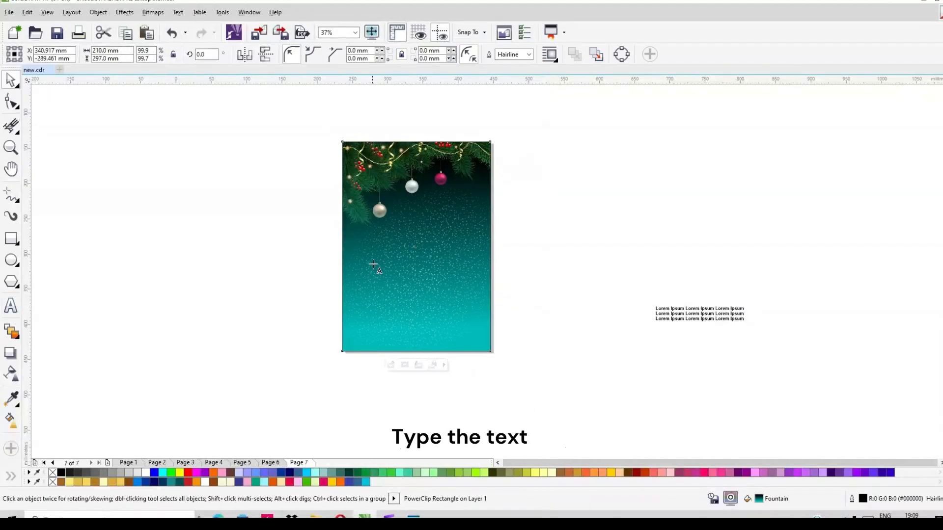
type("CLUB PRESENTS")
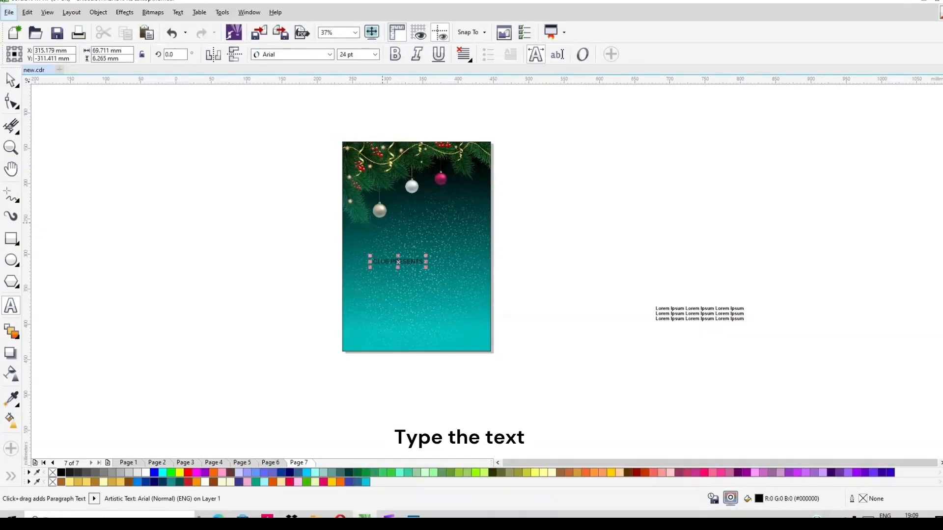
left_click(11, 83)
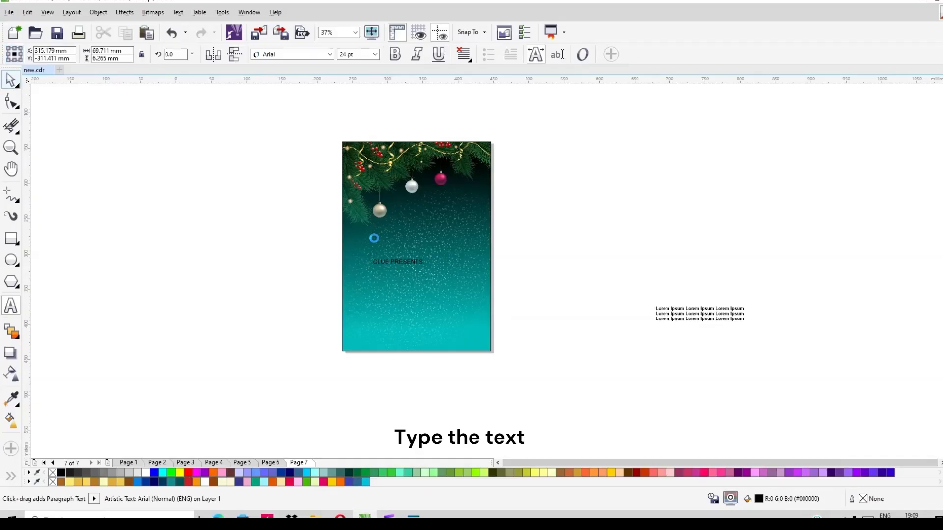
left_click(438, 279, "shift")
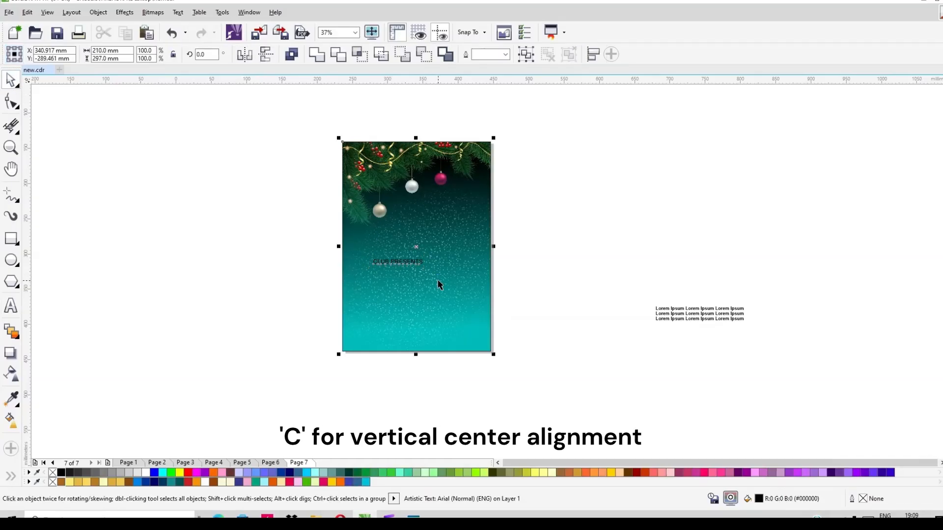
key("c")
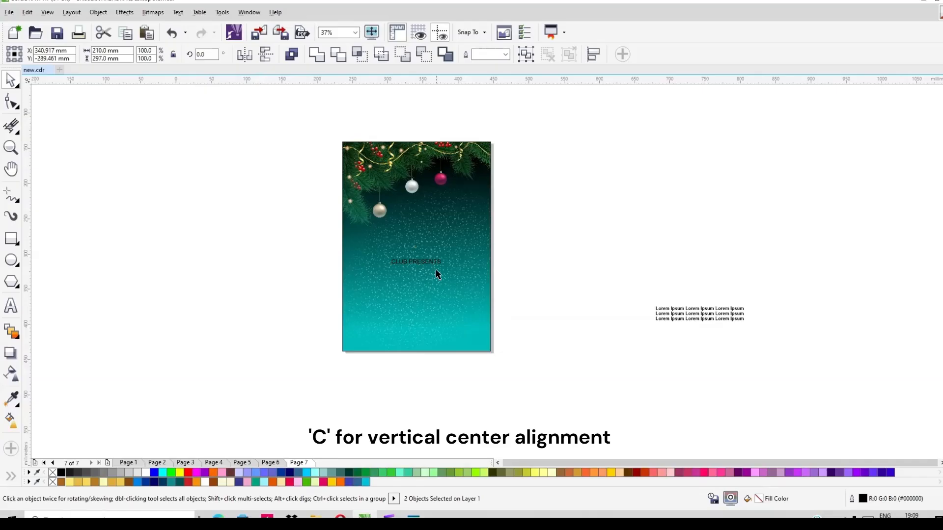
key("Escape")
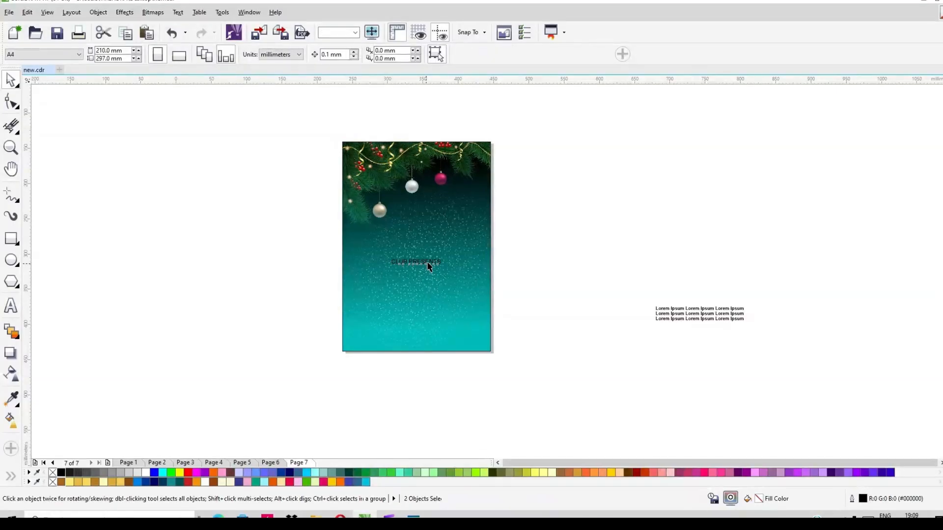
- Fill the "CLUB PRESENTS" text with white and make it 20 pt bold Arial
double_click(426, 261)
left_click(146, 473)
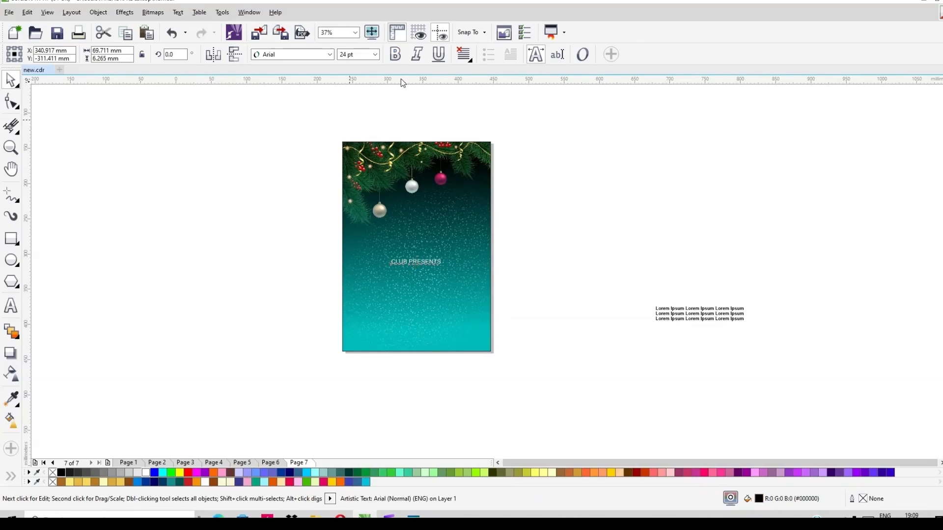
type("20")
key("Return")
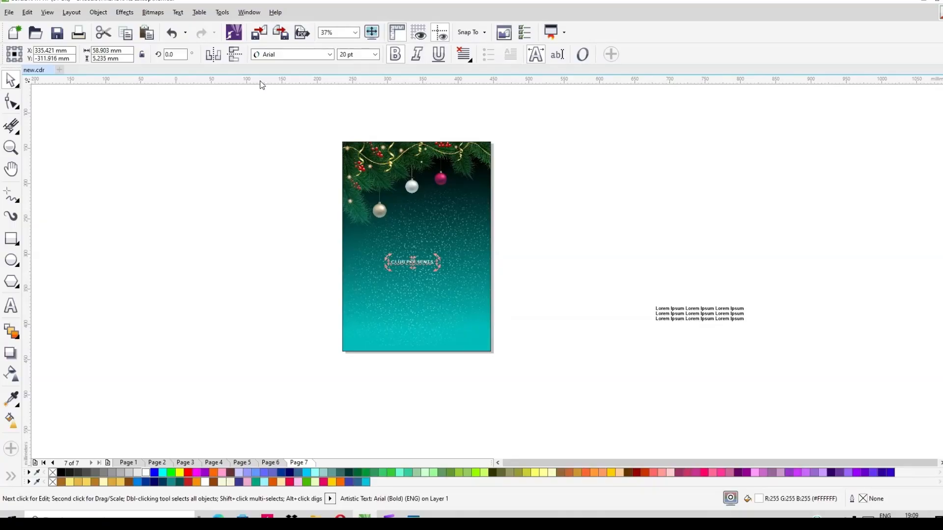
- Move the "CLUB PRESENTS" text up to just below the silver ornament, at about X 344 mm, Y -239 mm
left_click(412, 263)
left_click_drag(417, 264, 425, 212)
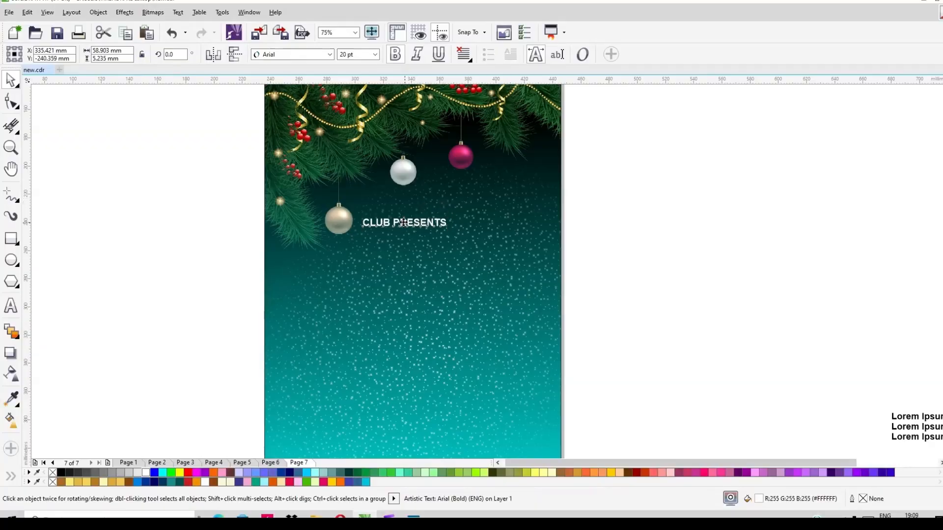
left_click_drag(407, 222, 416, 221)
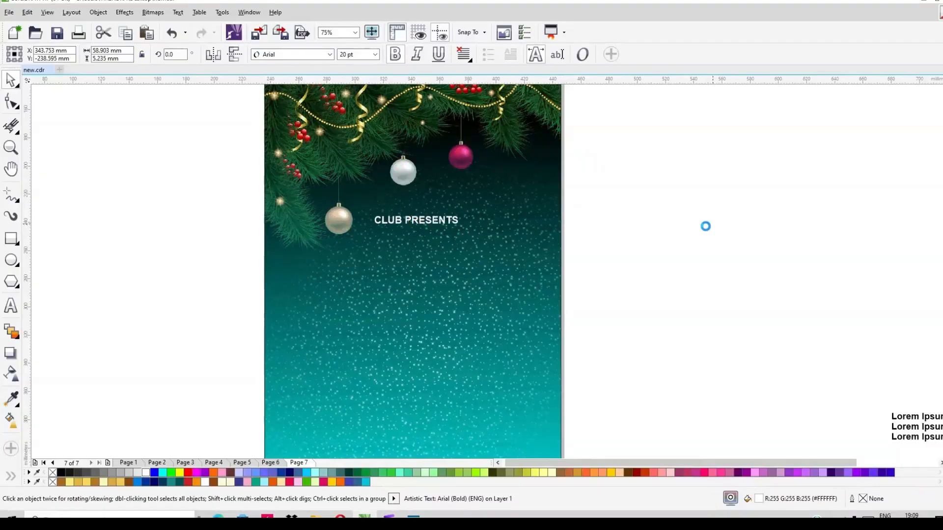
left_click(686, 231)
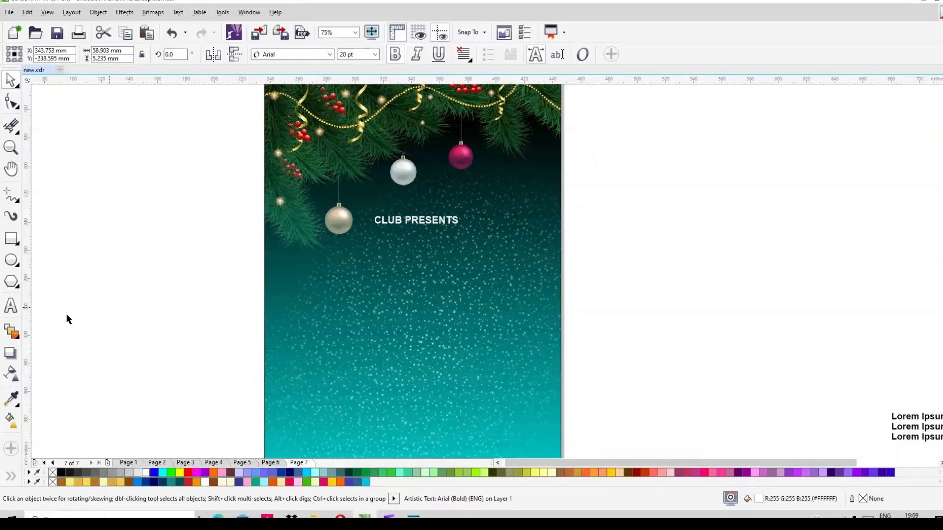
- Add the two-line artistic text "Christmas" / "Party" in 24 pt Arial below "CLUB PRESENTS"
left_click(12, 306)
type("Christmas")
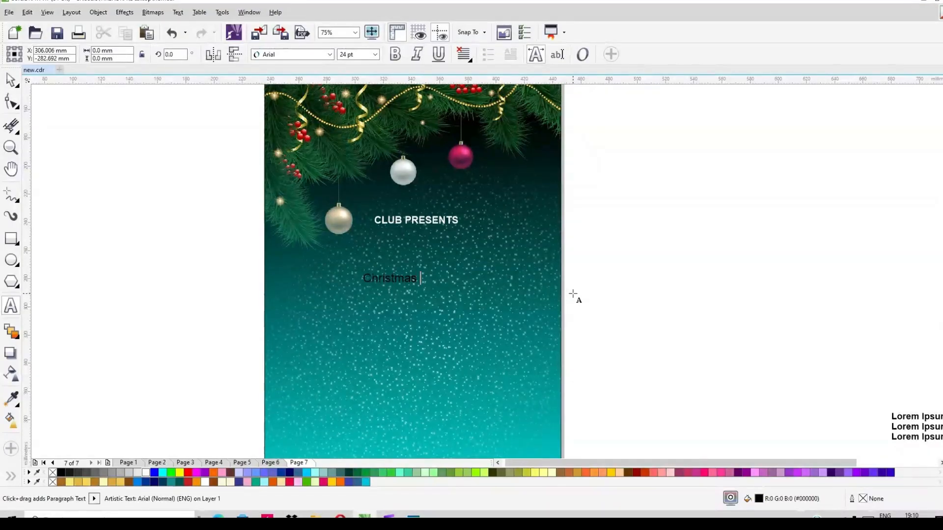
key("Return")
type("Party")
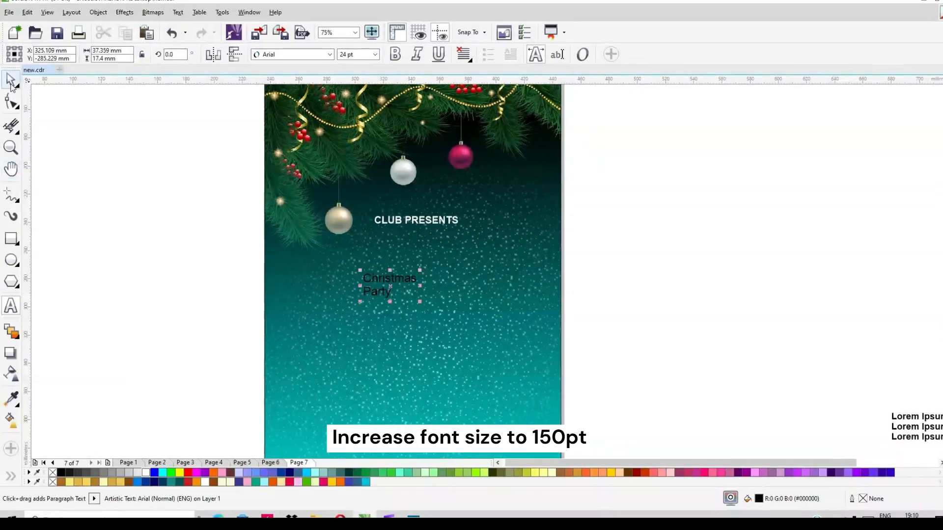
left_click(13, 90)
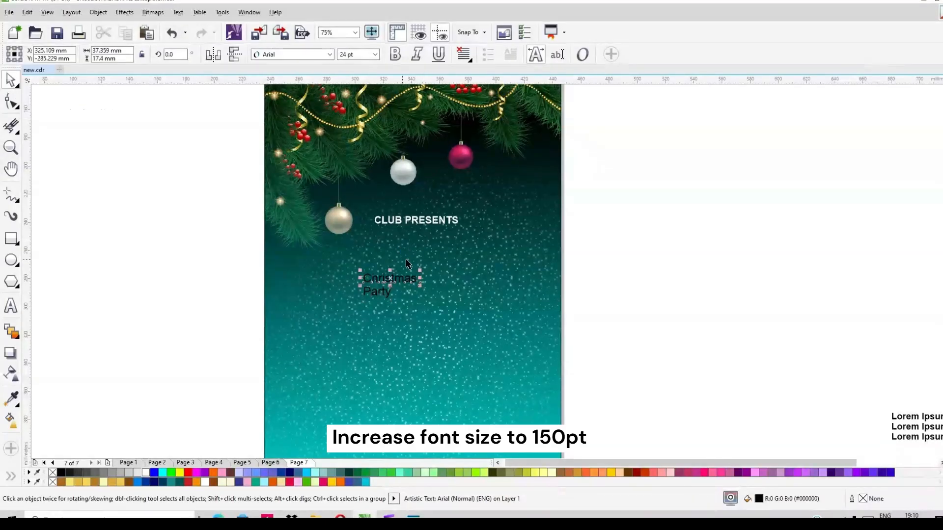
- Set both title lines to 150 pt and move "Party" below "Christmas", to about X 402 mm, Y -333 mm
left_click(363, 55)
type("150")
key("Return")
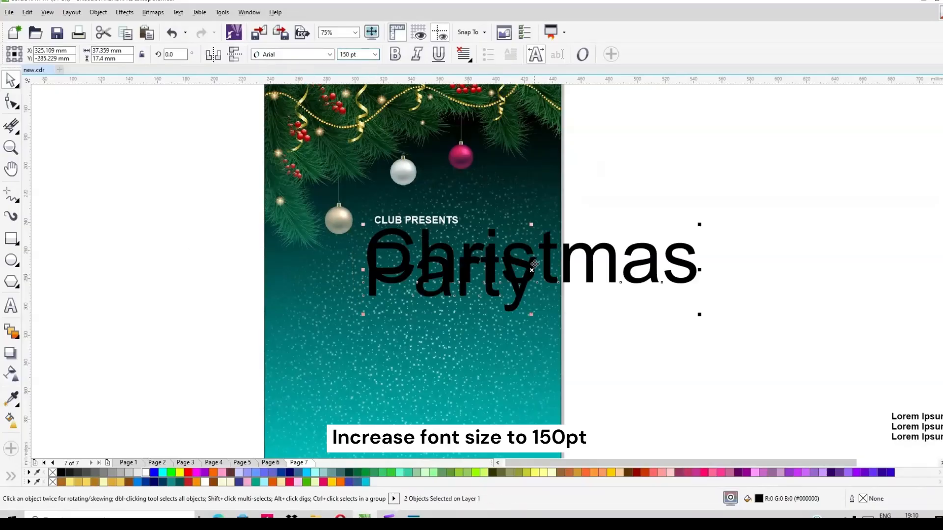
left_click(453, 291)
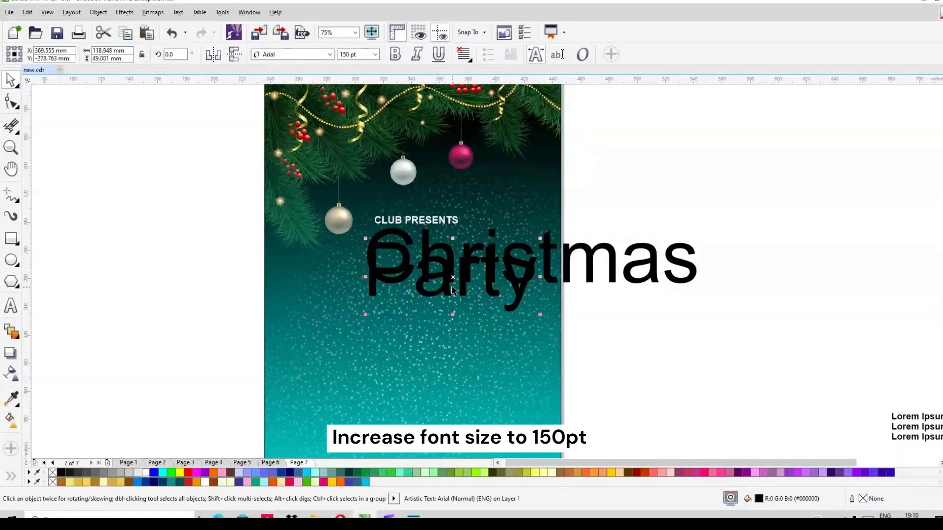
left_click_drag(452, 279, 498, 355)
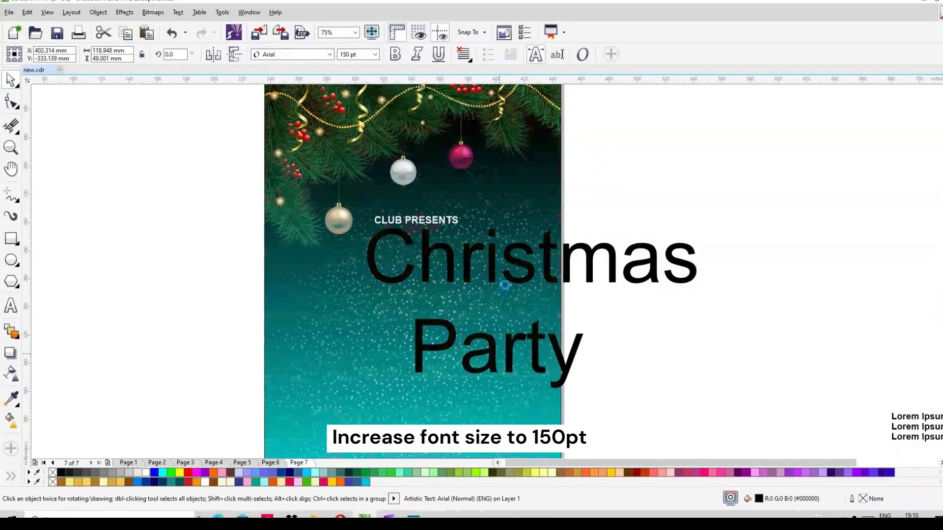
- Change the font of both "Christmas" and "Party" to Edwardian Script ITC
left_click(525, 265)
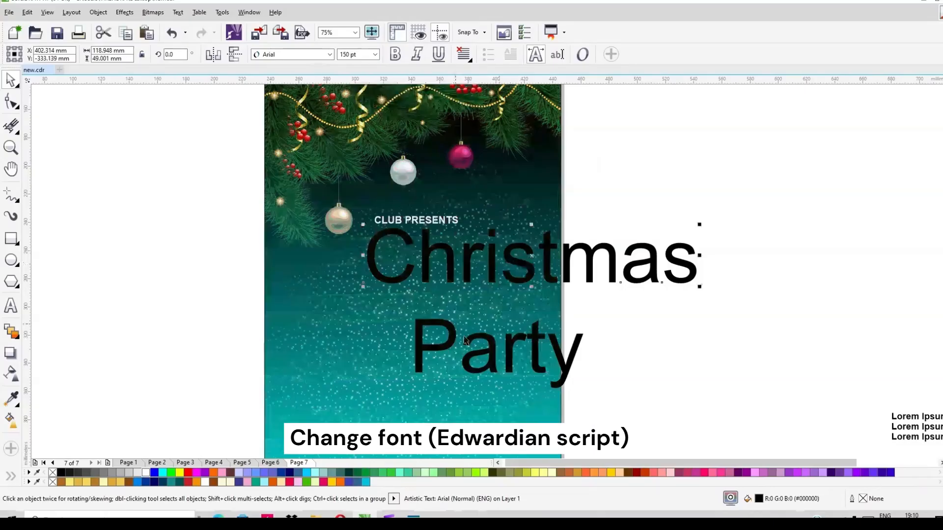
left_click(452, 337, "shift")
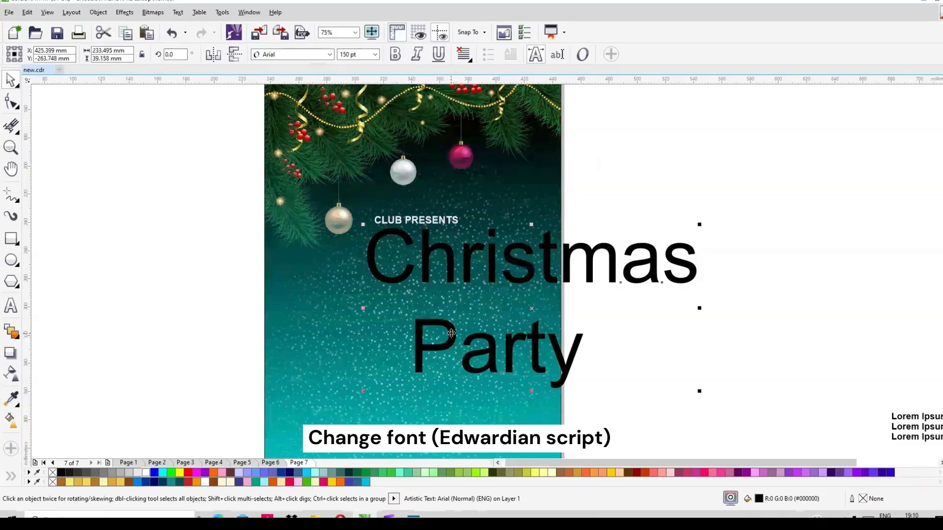
left_click(330, 55)
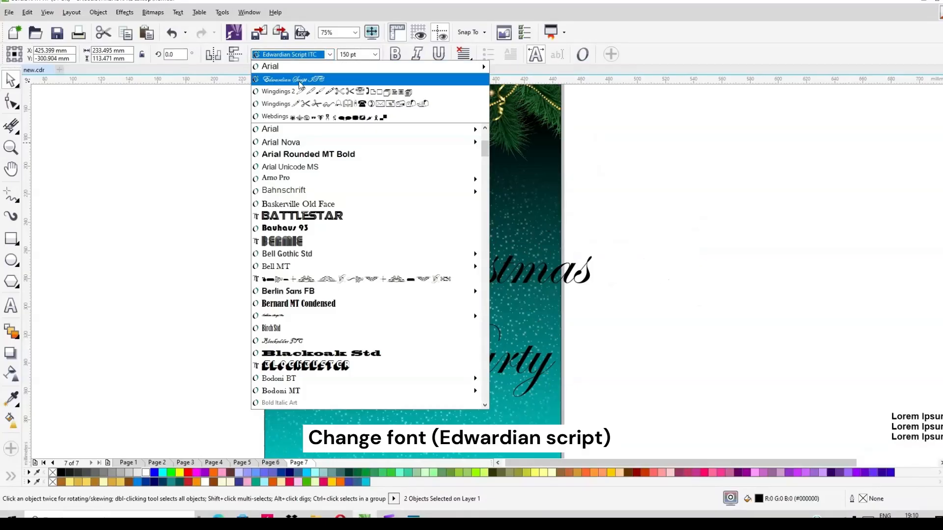
left_click(300, 82)
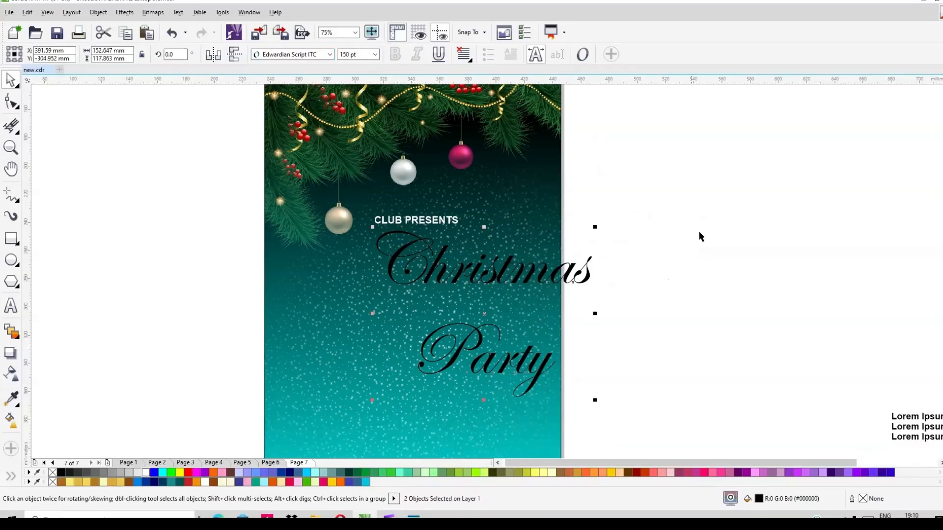
- Move "Christmas" up to just below "CLUB PRESENTS", at about Y -257 mm, and centre it across the width of the background rectangle
left_click(509, 277)
left_click(494, 274)
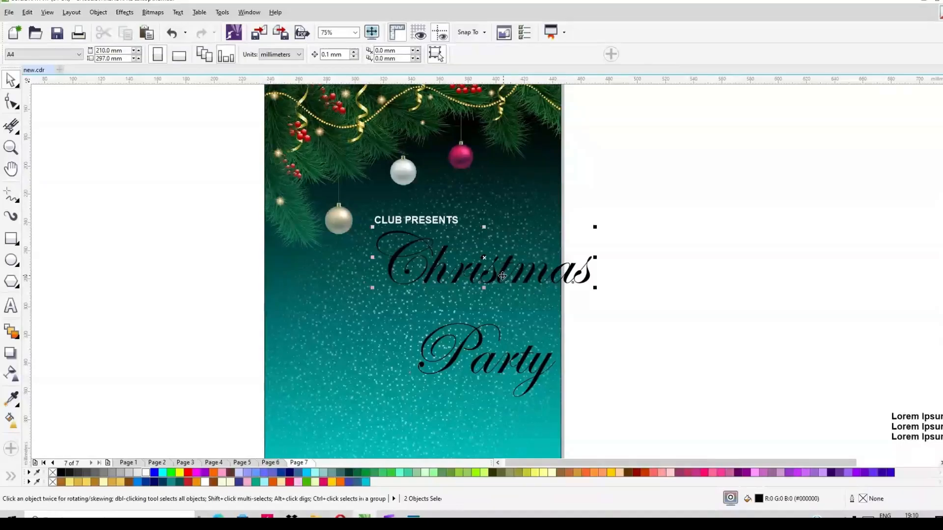
left_click_drag(416, 279, 415, 248)
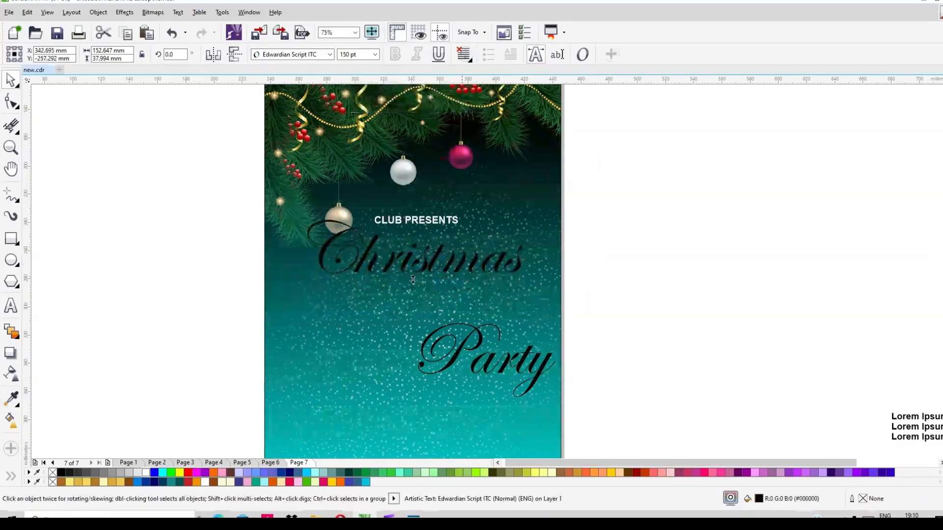
left_click(402, 303, "shift")
key("c")
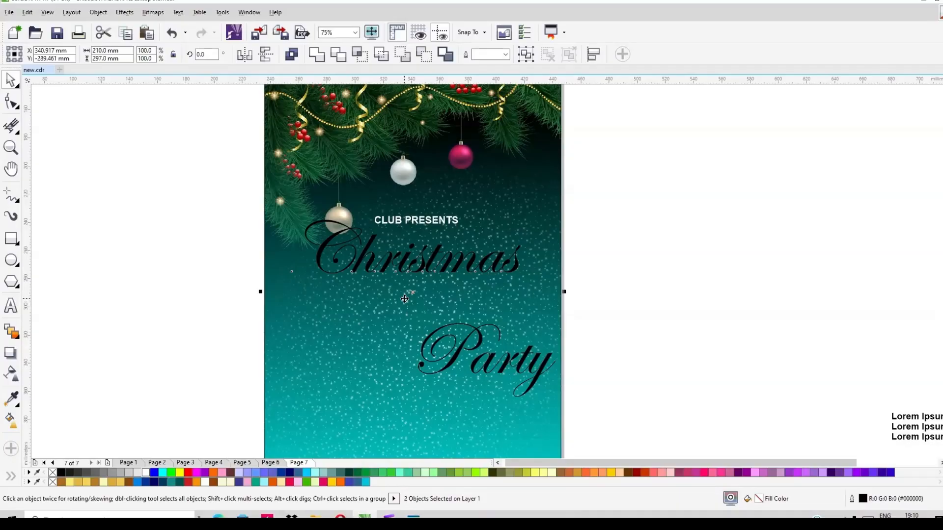
- Duplicate "Christmas" in cyan, send the copy one level back and move it slightly down to about Y -265 mm
left_click(459, 268)
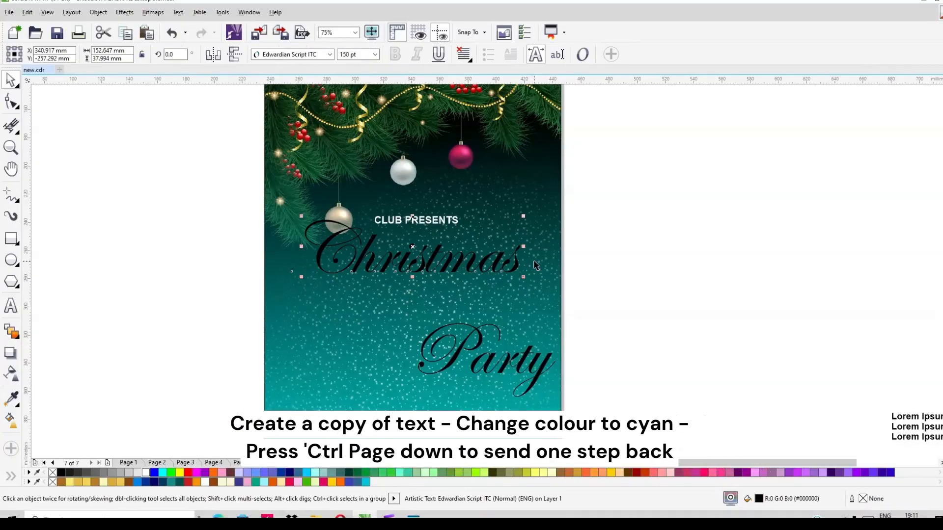
left_click(164, 473)
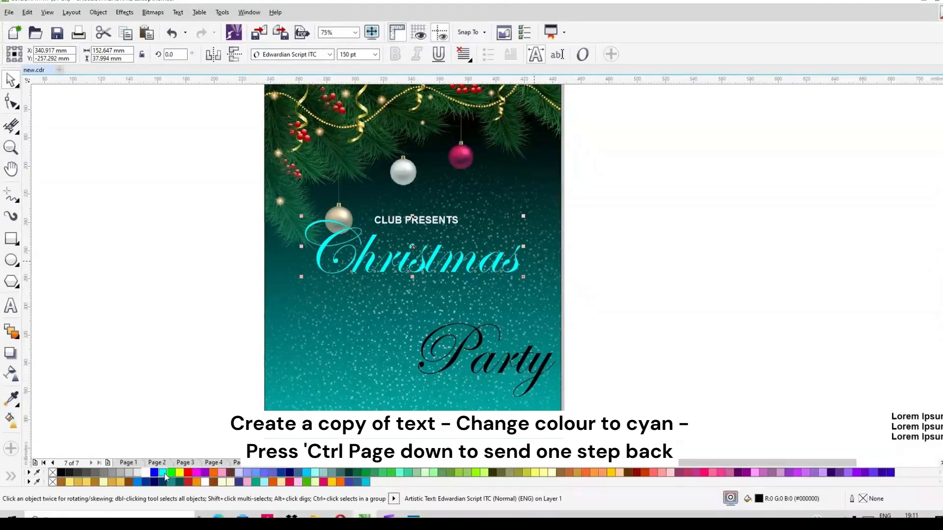
key("ctrl+Page_Down")
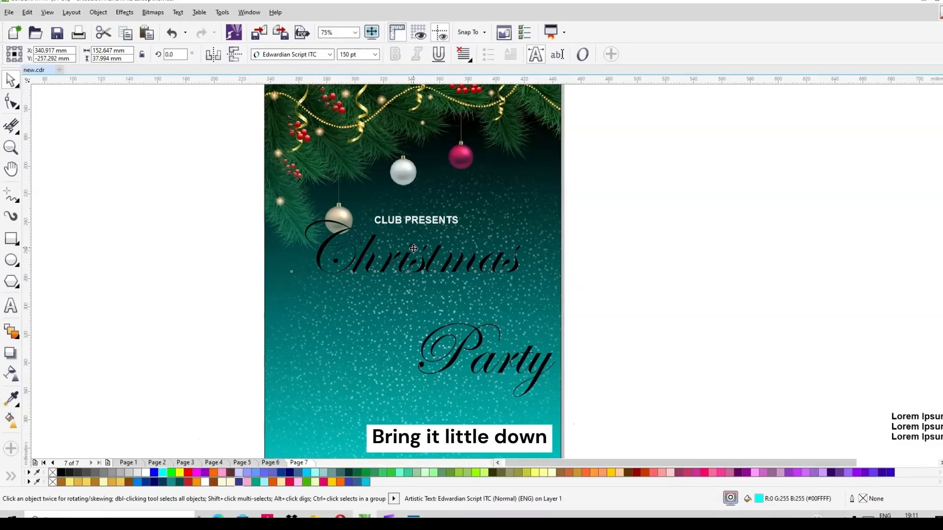
left_click_drag(413, 248, 413, 256)
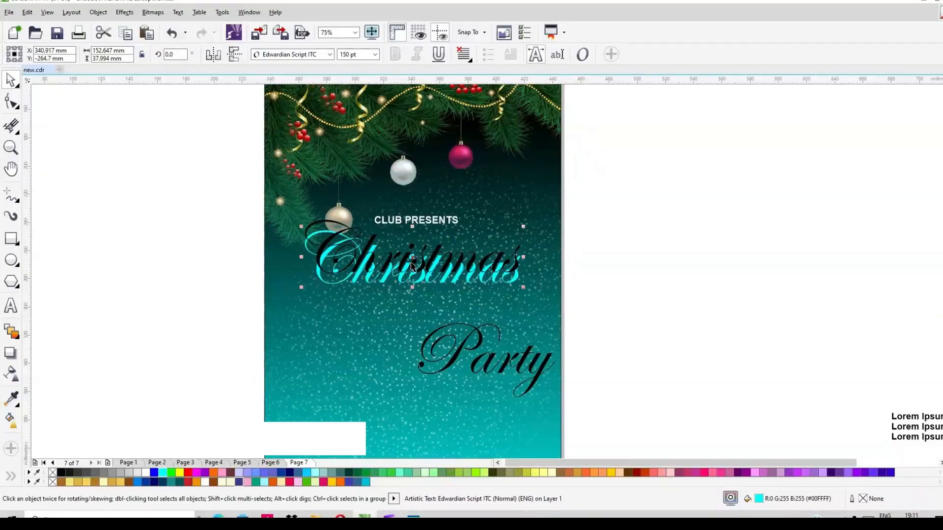
- Fill the upper black "Christmas" text with white and blend it into the lower cyan copy using 50 steps
key("ctrl+z")
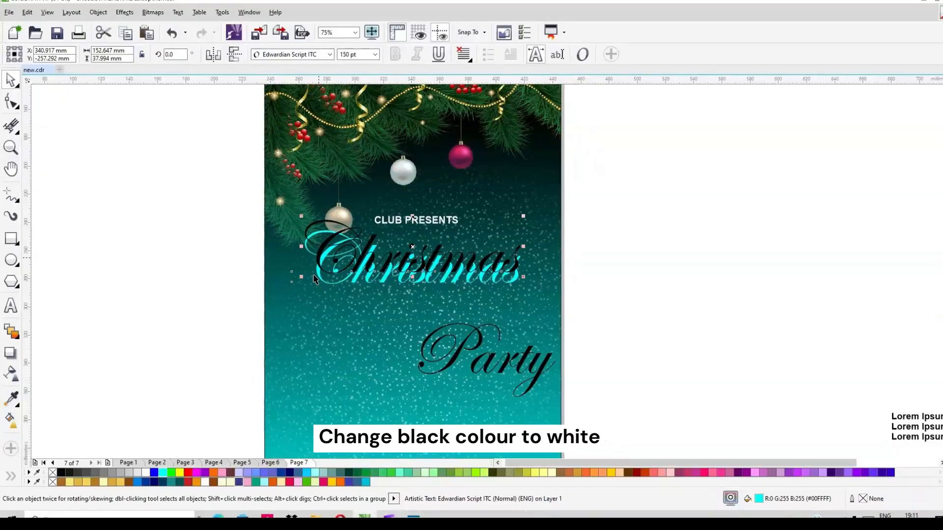
left_click(145, 472)
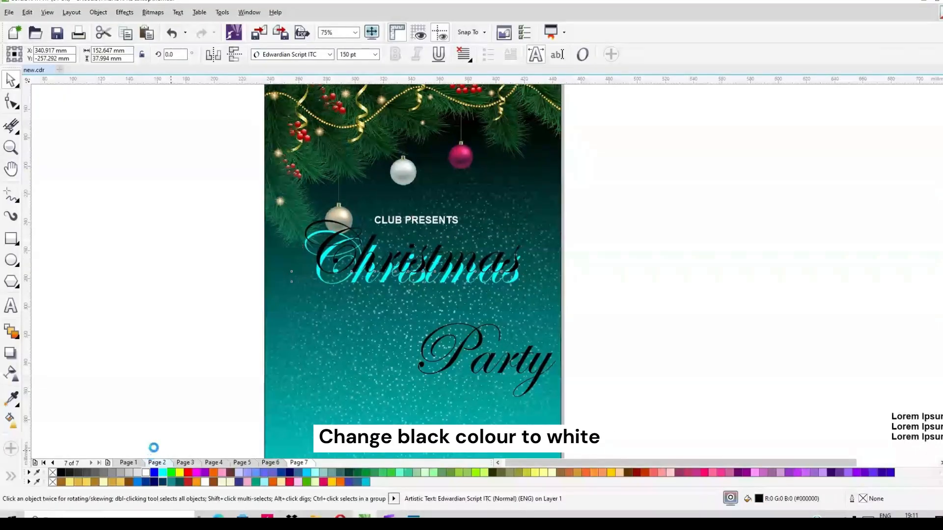
left_click(13, 332)
left_click(71, 328)
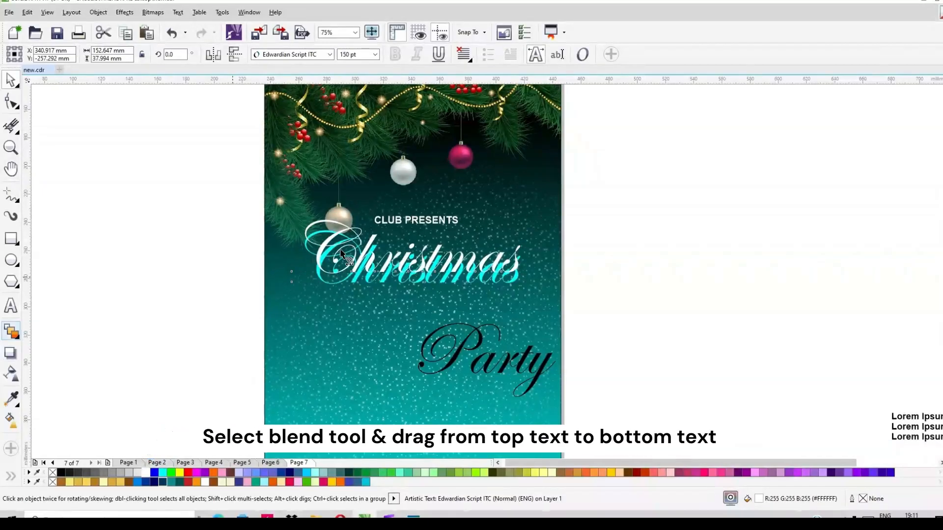
left_click_drag(322, 282, 322, 284)
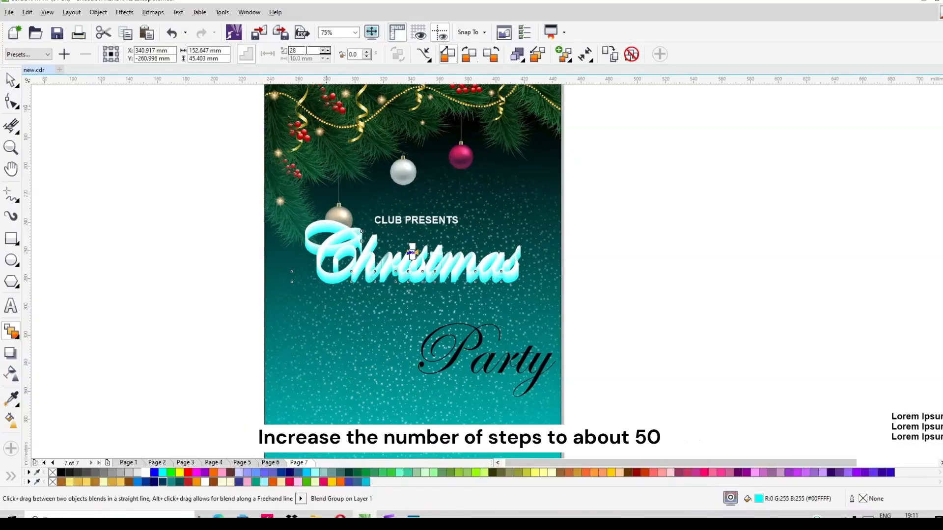
type("50")
key("Return")
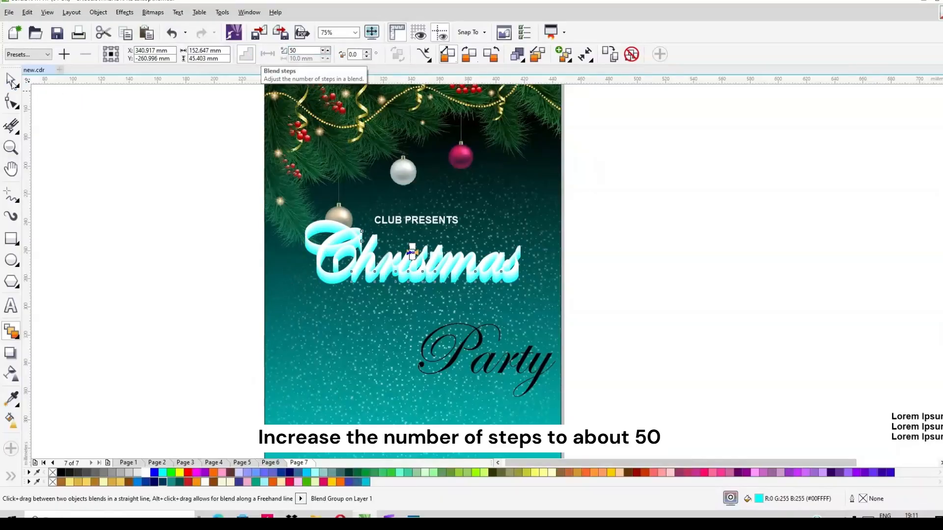
- Move the white "Christmas" control text of the blend down to about Y -262 mm for a shallower depth effect
left_click(11, 80)
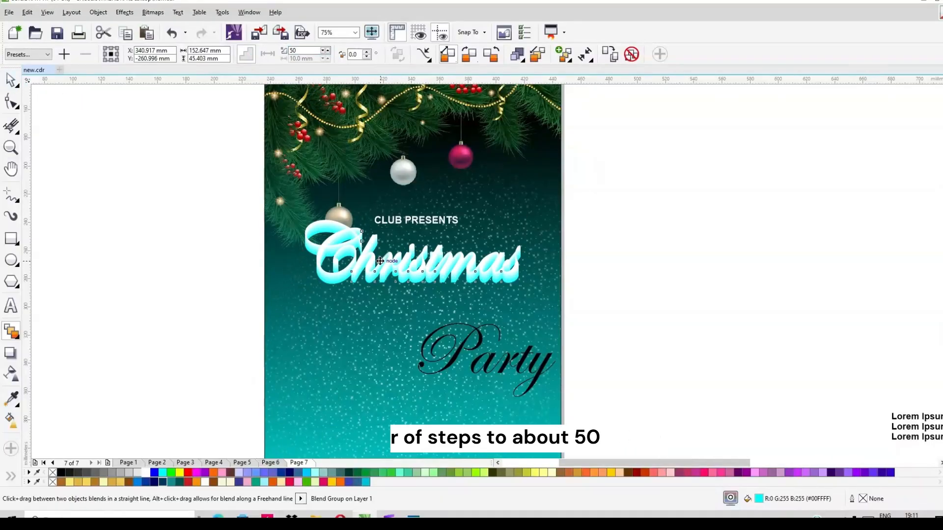
scroll(380, 261, "up", 3)
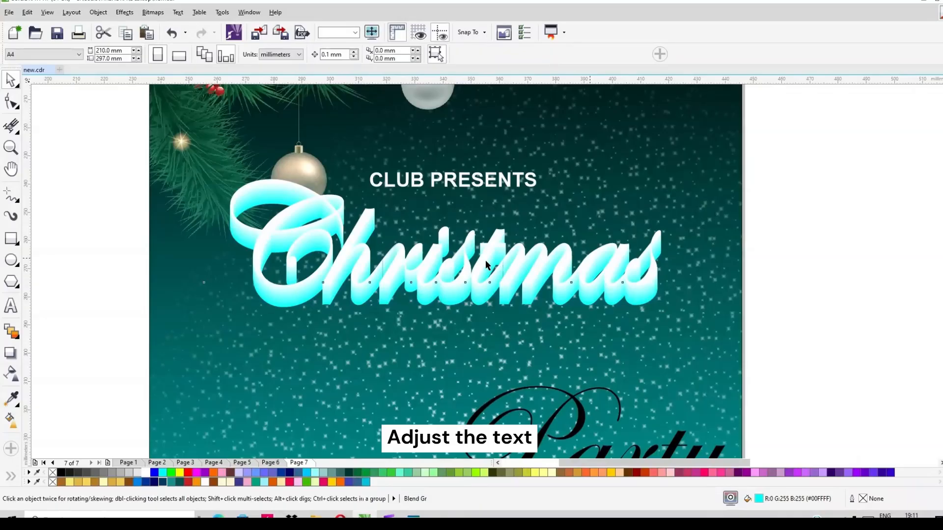
left_click(444, 240)
left_click_drag(444, 243, 444, 246)
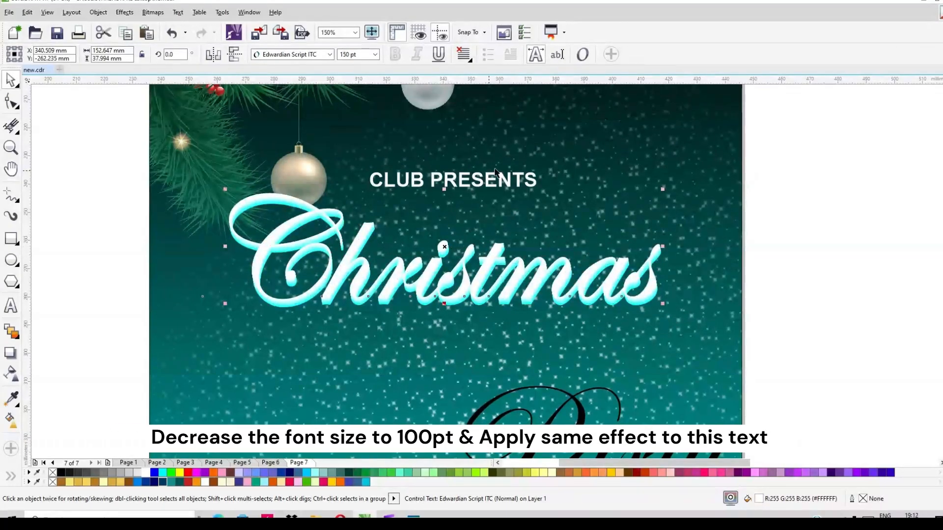
- Move "Party" to just beneath "Christmas", at about X 343 mm, Y -306 mm, and set its font size to 100 pt
scroll(499, 168, "down", 1)
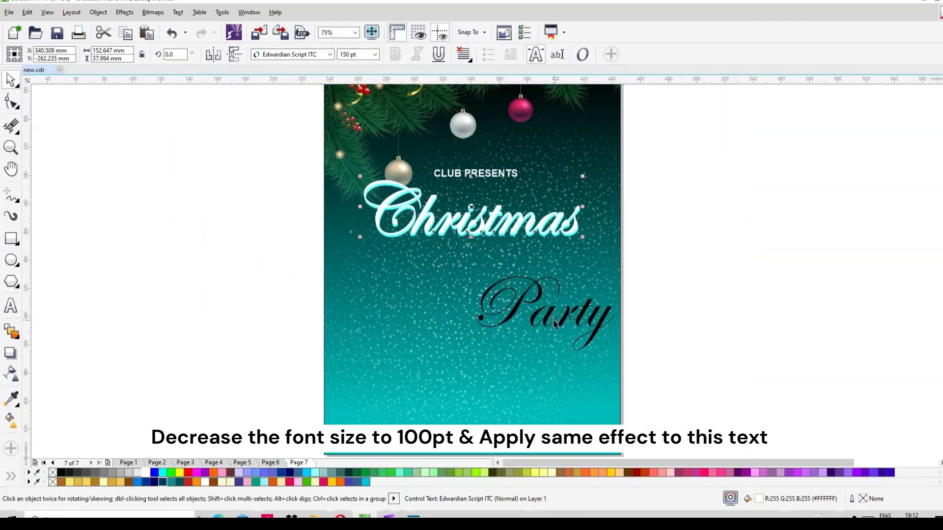
left_click(554, 325)
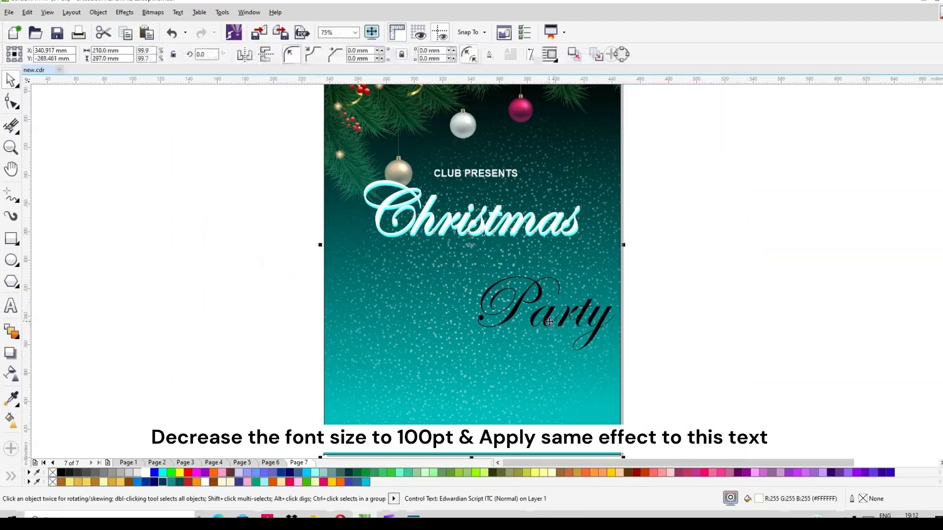
left_click(569, 314)
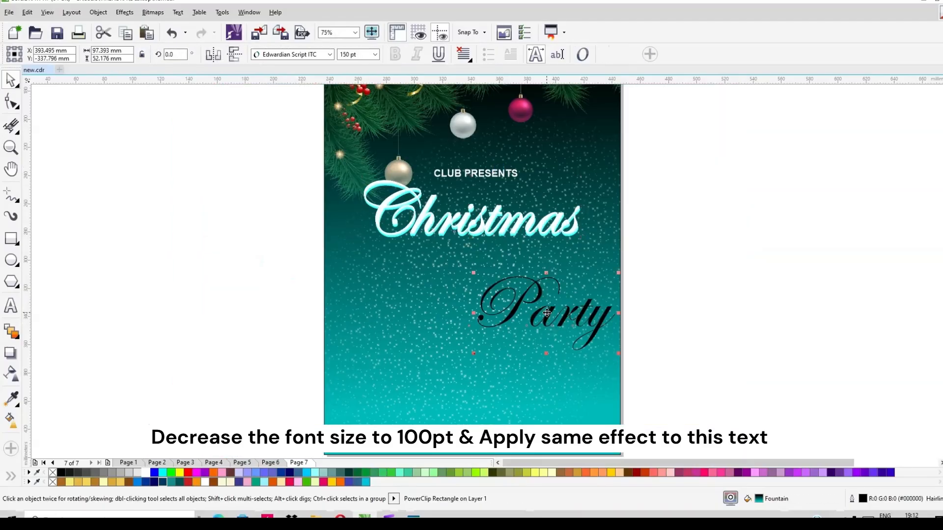
left_click_drag(568, 315, 474, 268)
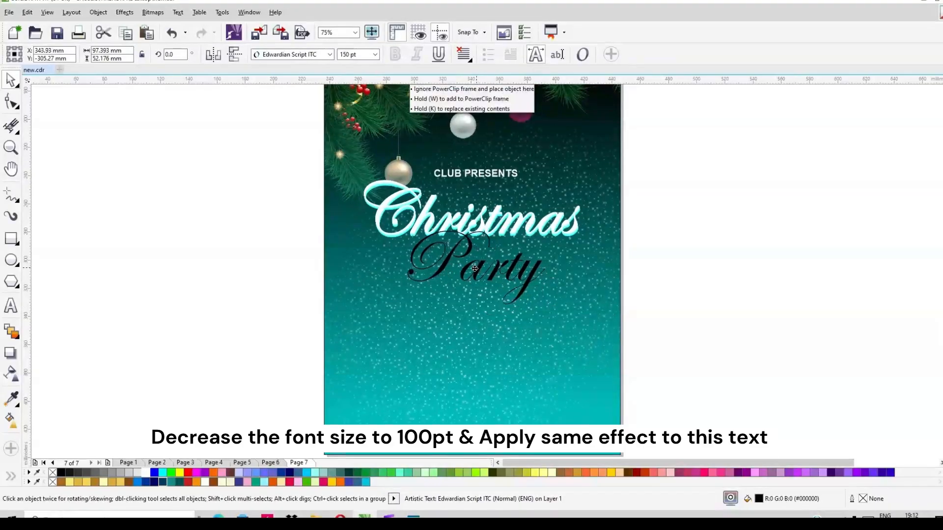
left_click(338, 54)
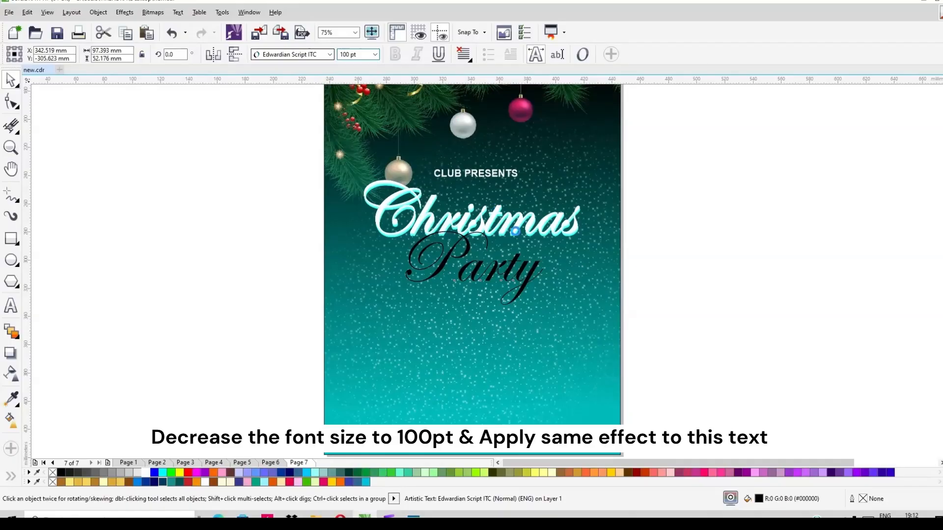
key("Return")
- Centre the "Party" text across the width of the background rectangle
left_click_drag(462, 272, 476, 272)
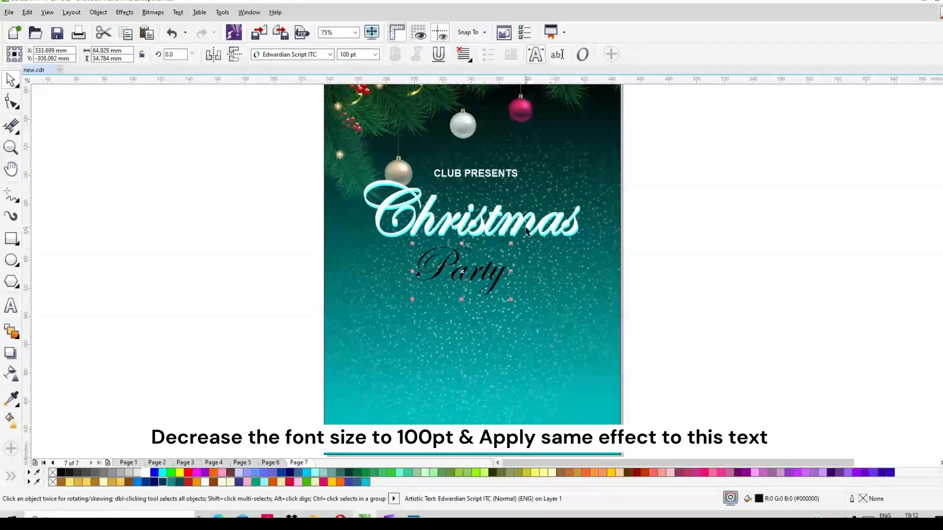
left_click(527, 227)
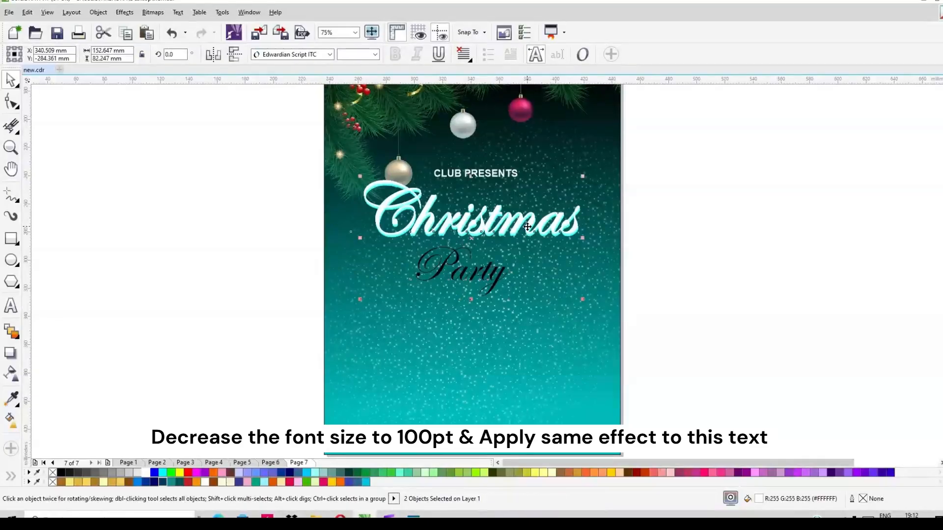
left_click(573, 334)
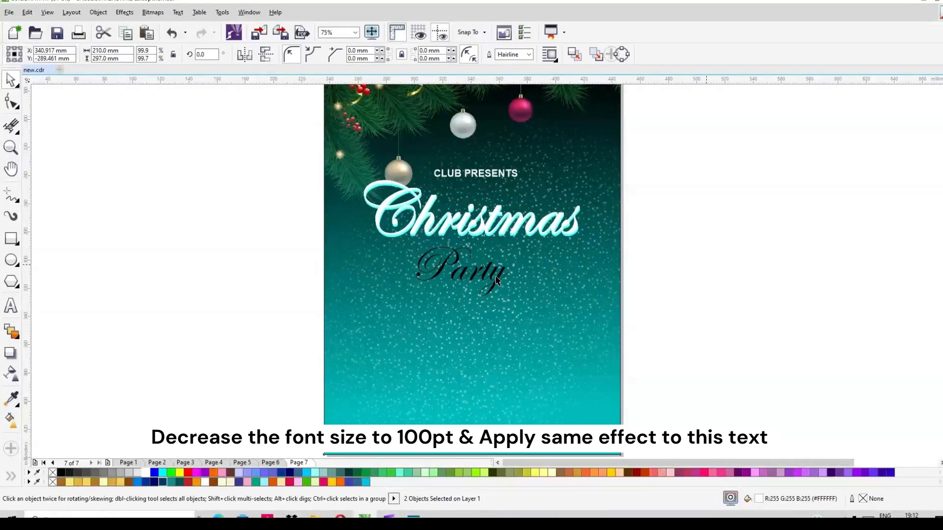
left_click(580, 285, "shift")
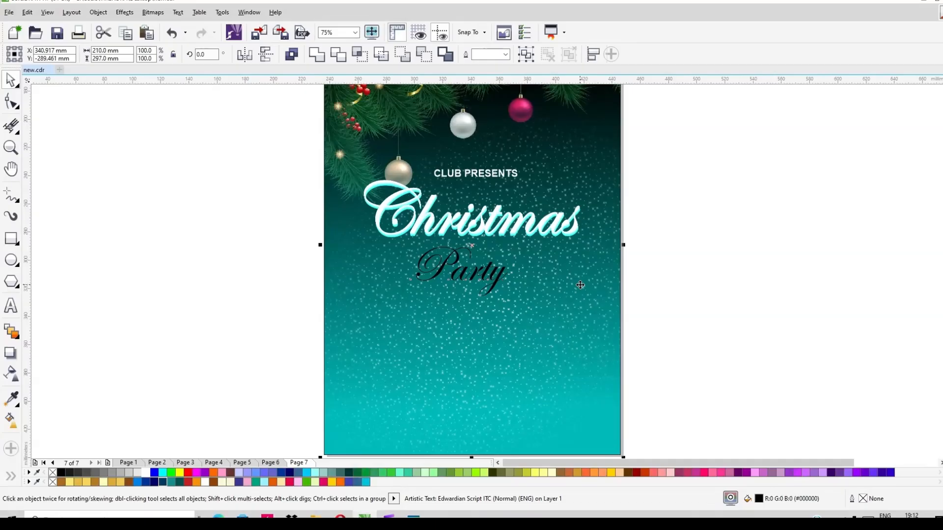
key("e")
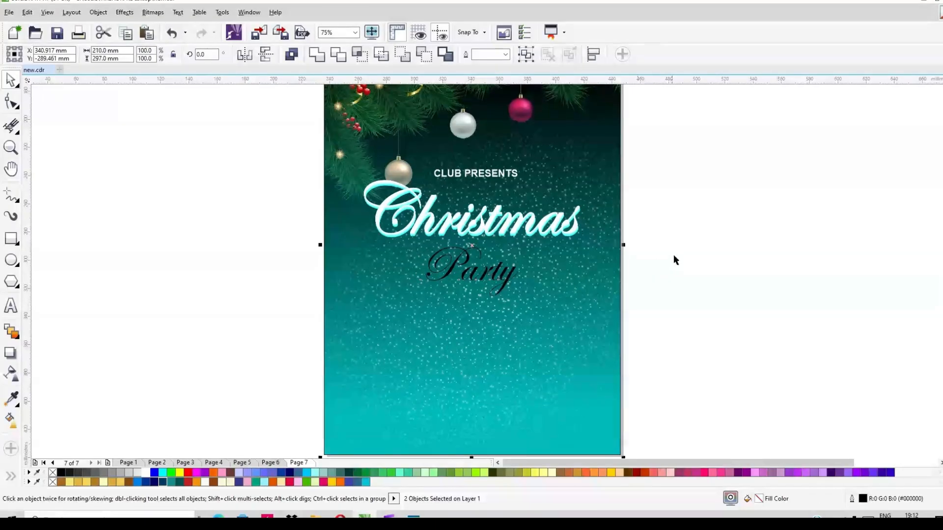
- Fill "Party" with white and place a cyan copy of it one level behind
left_click(481, 279)
left_click(482, 275)
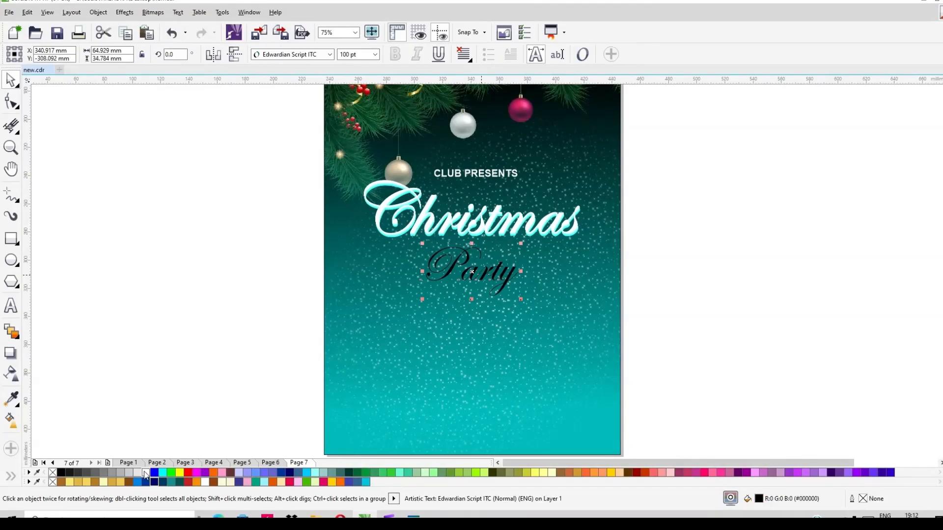
left_click(146, 470)
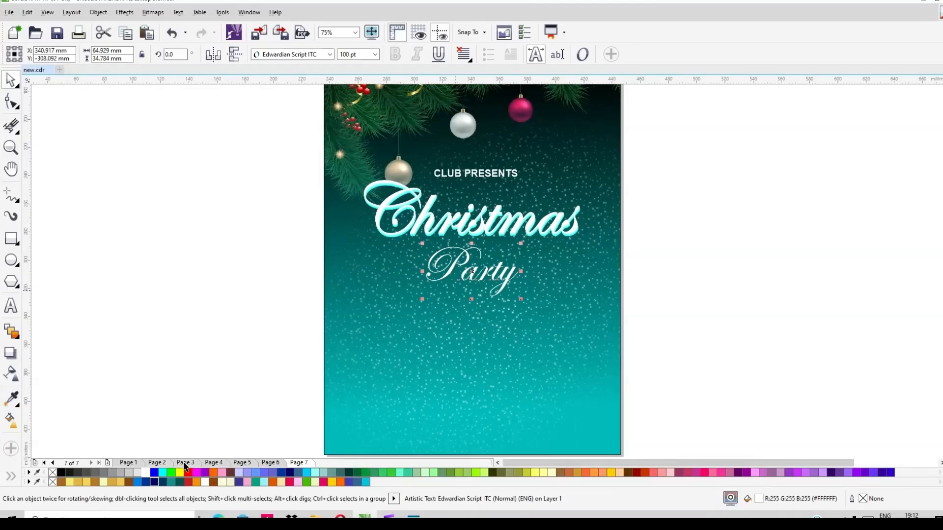
key("ctrl+Page_Down")
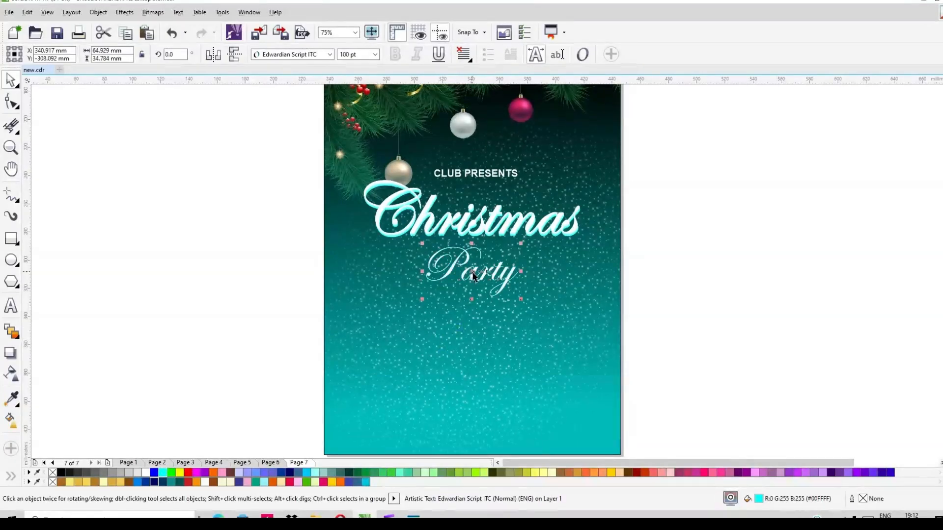
- Move the cyan "Party" copy down to about Y -314 mm and blend it with the white "Party" using 50 steps
left_click_drag(472, 273, 472, 279)
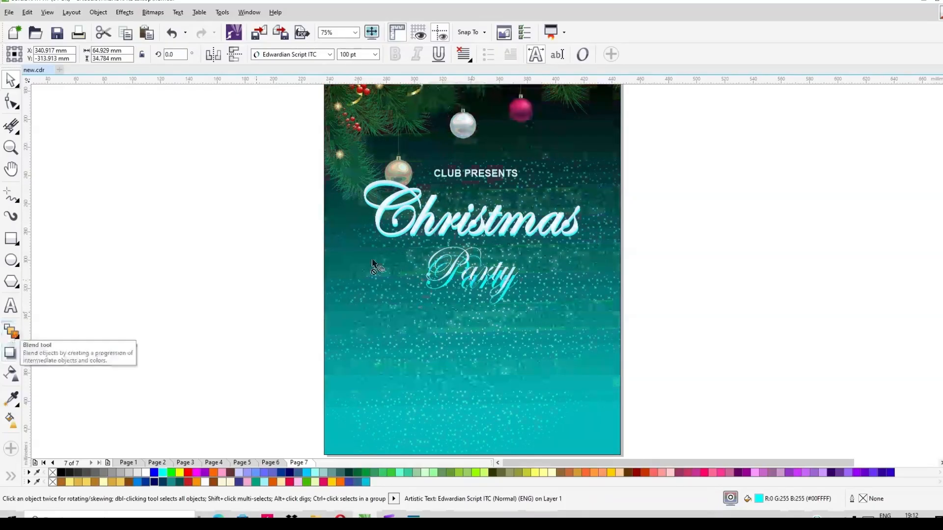
left_click(15, 334)
left_click_drag(446, 284, 454, 283)
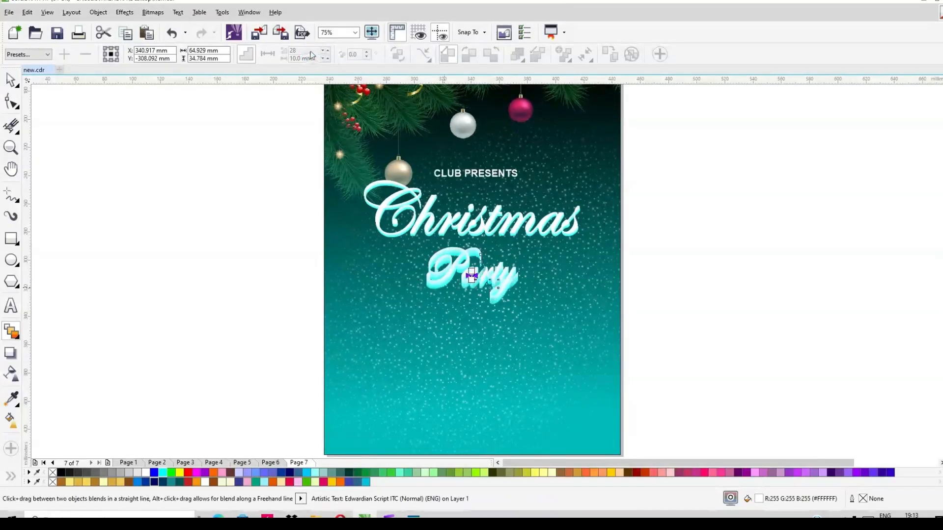
left_click_drag(311, 51, 270, 53)
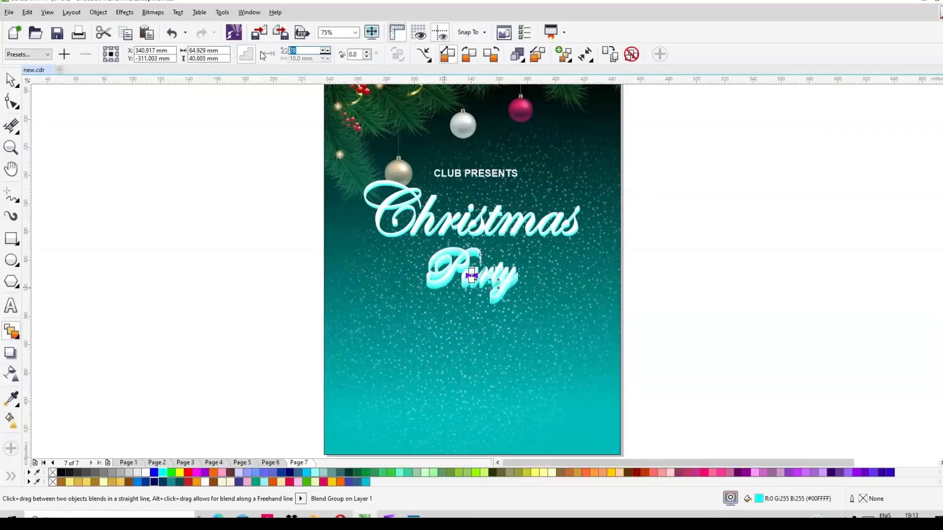
type("50")
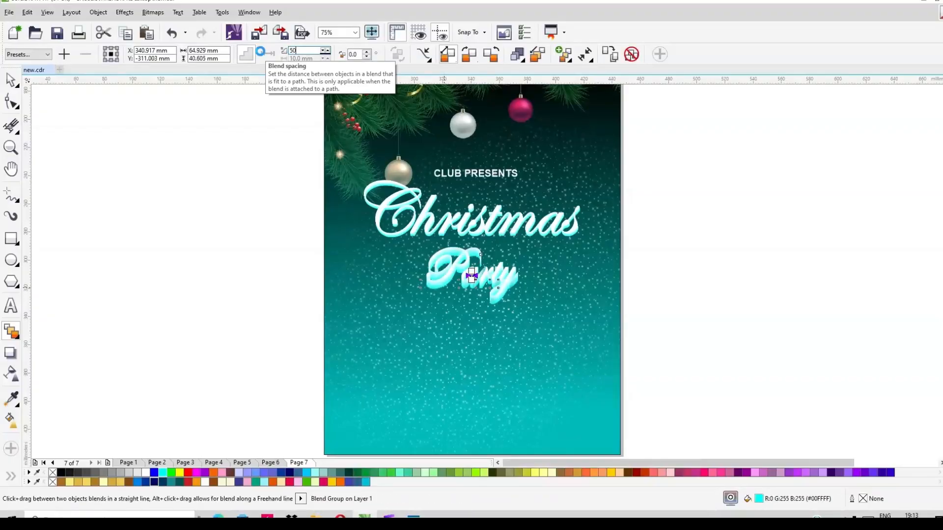
left_click(11, 80)
key("Escape")
- Move the white "Party" control text of the blend down to about Y -311 mm for a shallower depth effect
scroll(491, 275, "up", 2)
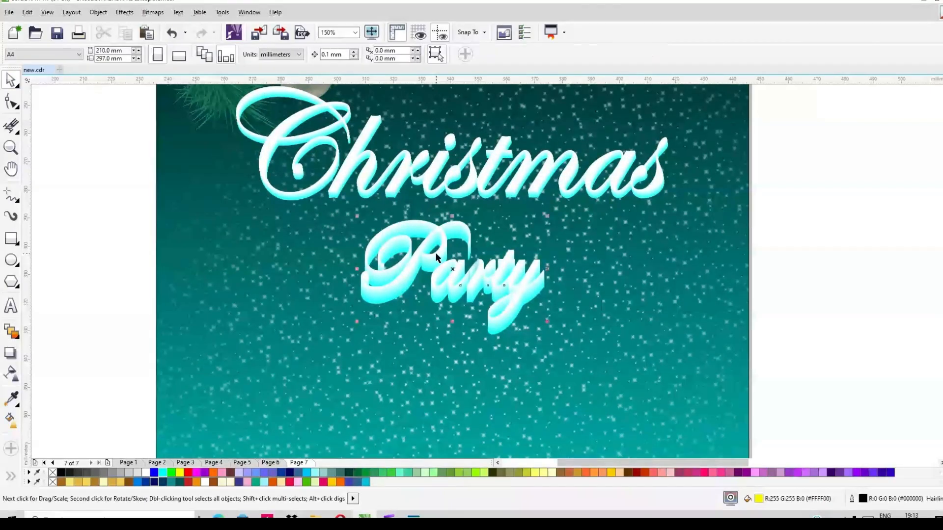
left_click(443, 263)
left_click(454, 267)
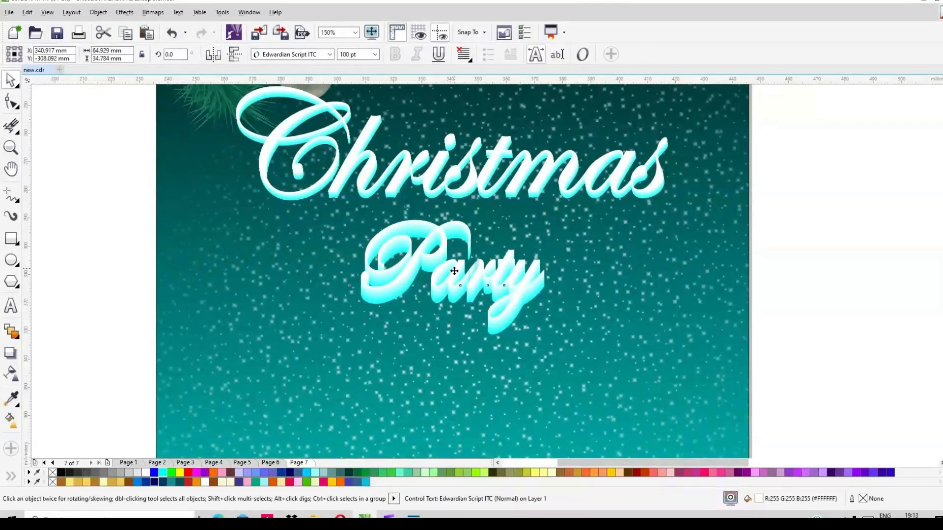
left_click_drag(454, 273, 453, 278)
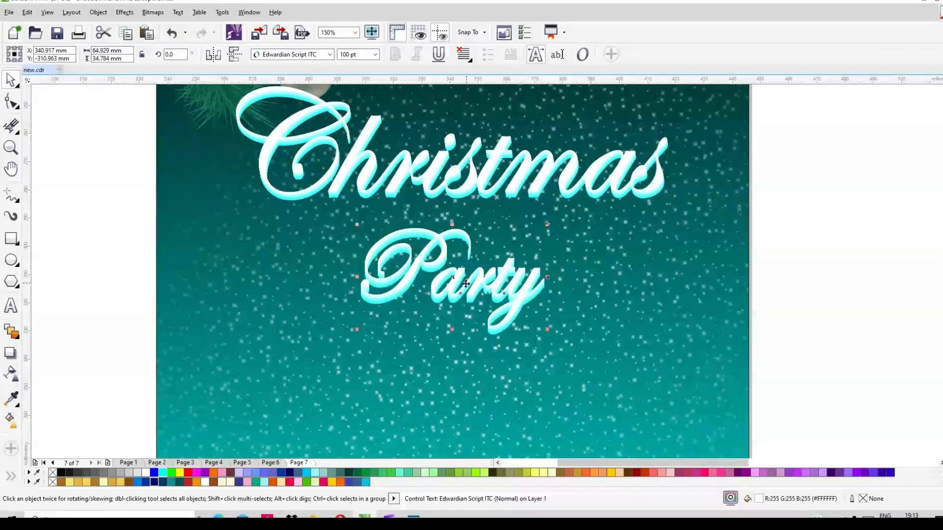
- Move the whole "Party" blend straight up to about Y -303 mm, close beneath "Christmas", and deselect it
left_click_drag(55, 360, 584, 216)
left_click_drag(454, 279, 452, 254)
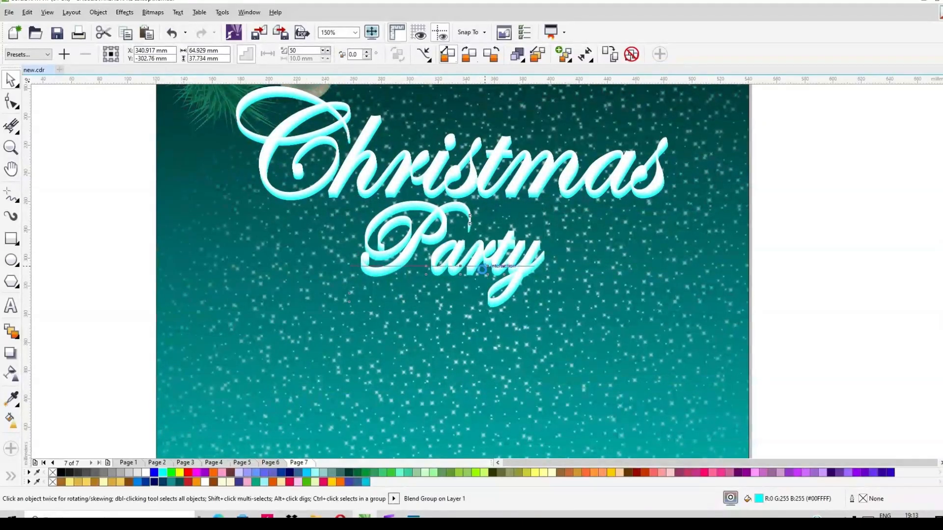
scroll(482, 270, "down", 2)
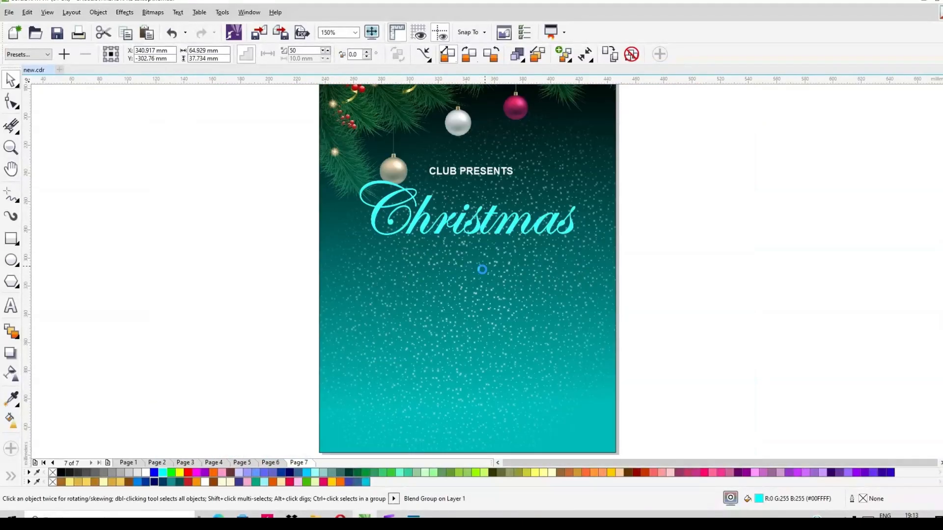
left_click(711, 263)
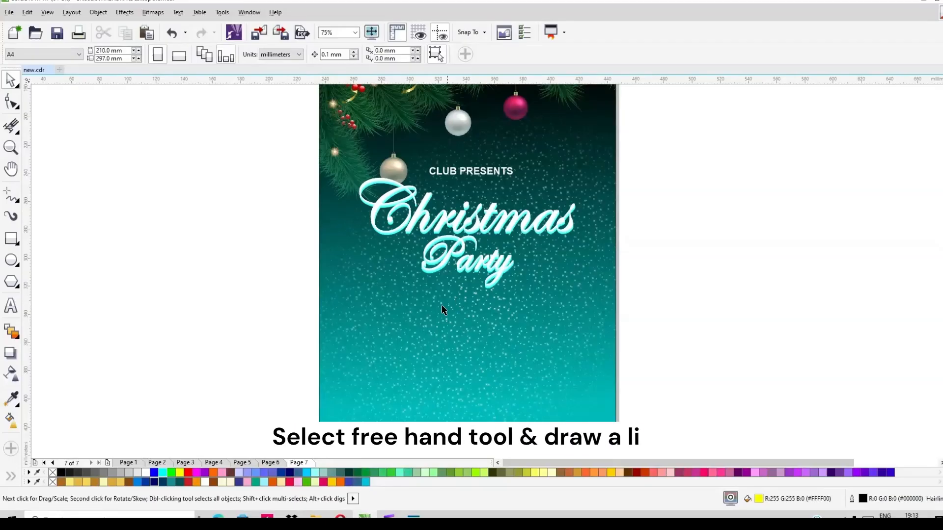
- Draw a straight horizontal line about 91 mm long below "Party" with the Freehand tool, at about Y -336 mm
left_click(10, 196)
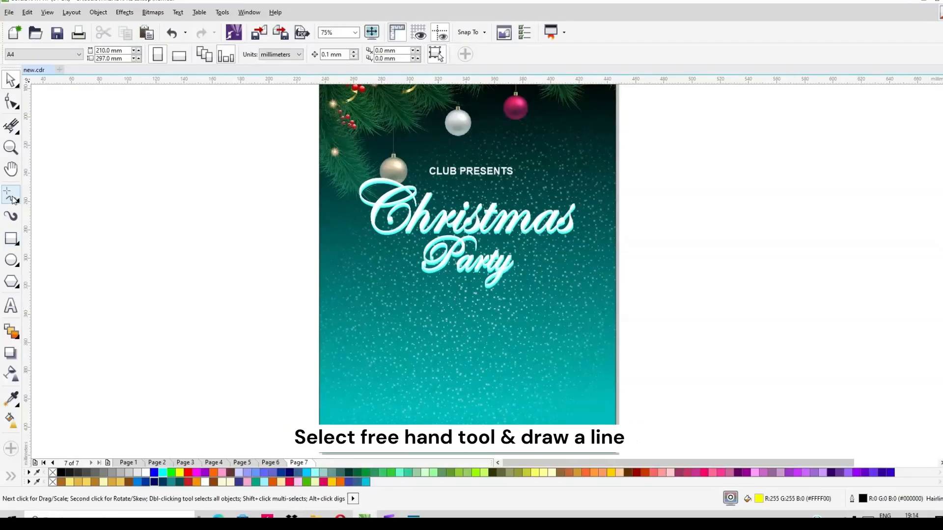
left_click(404, 310)
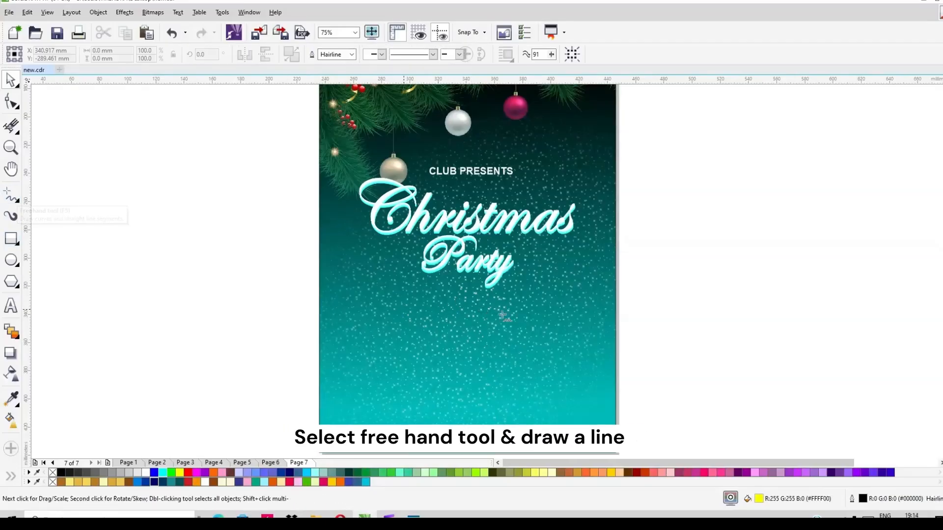
left_click(537, 310)
- Add the artistic text "THUR 25th DEC AT 9.00PM" at the line below "Party"
left_click(11, 306)
left_click(449, 309)
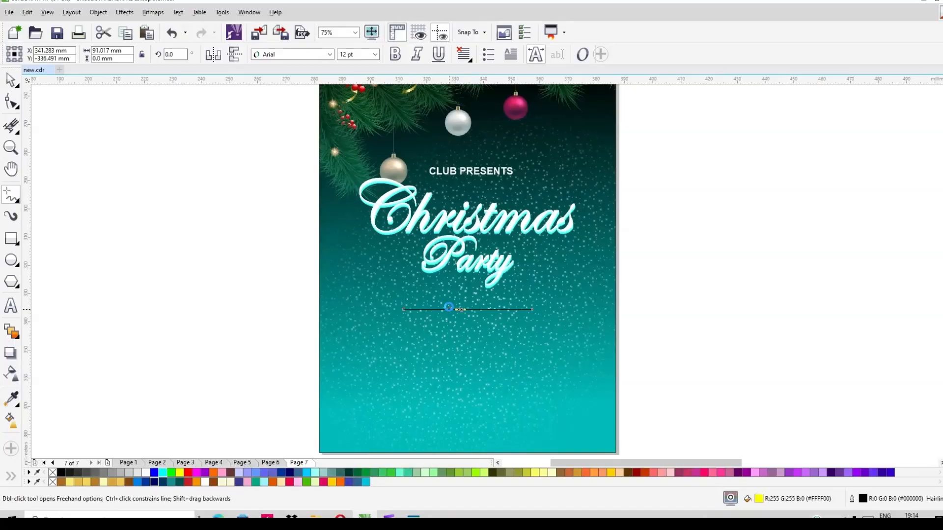
scroll(449, 309, "up", 1)
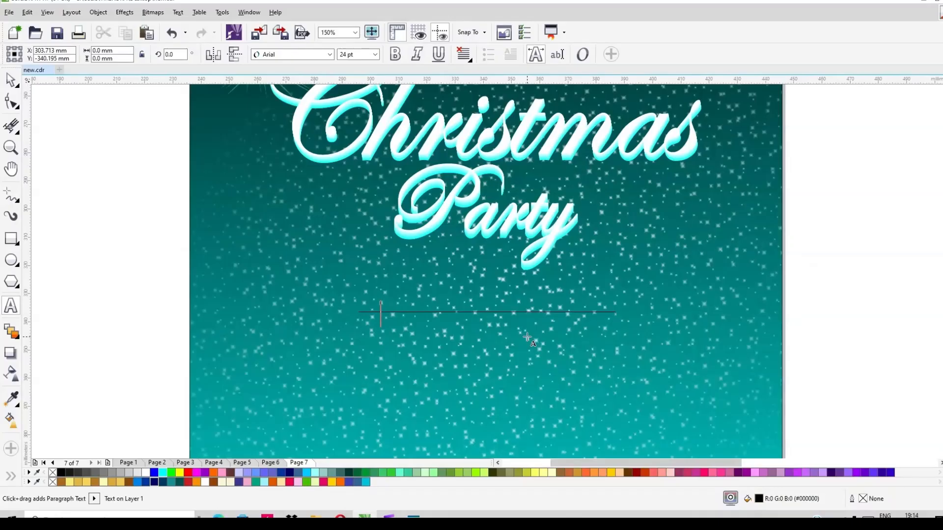
type("T")
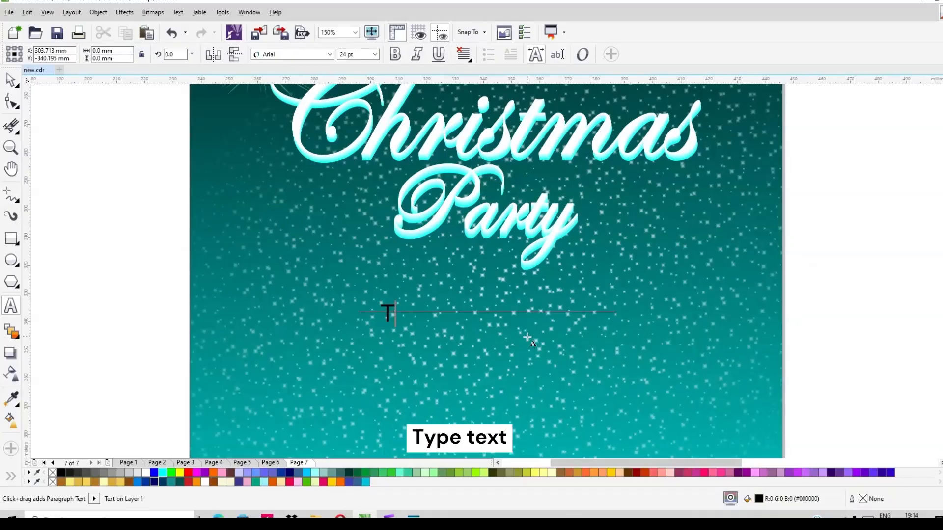
type("HUR 2")
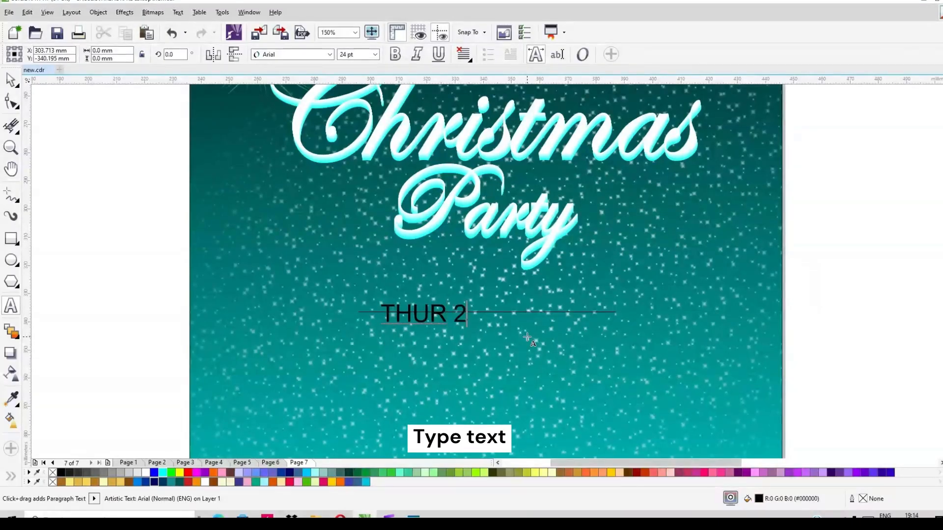
type("5th DEC")
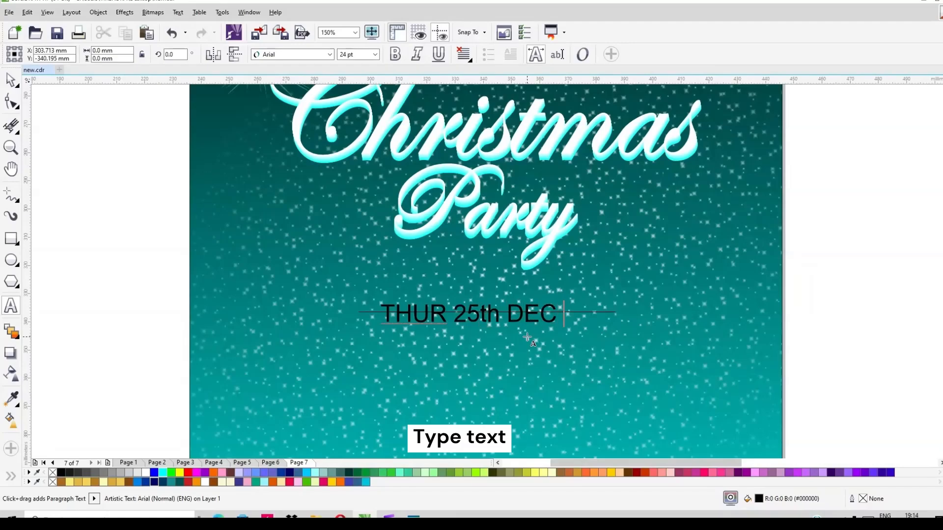
type(" AT 9.00PM")
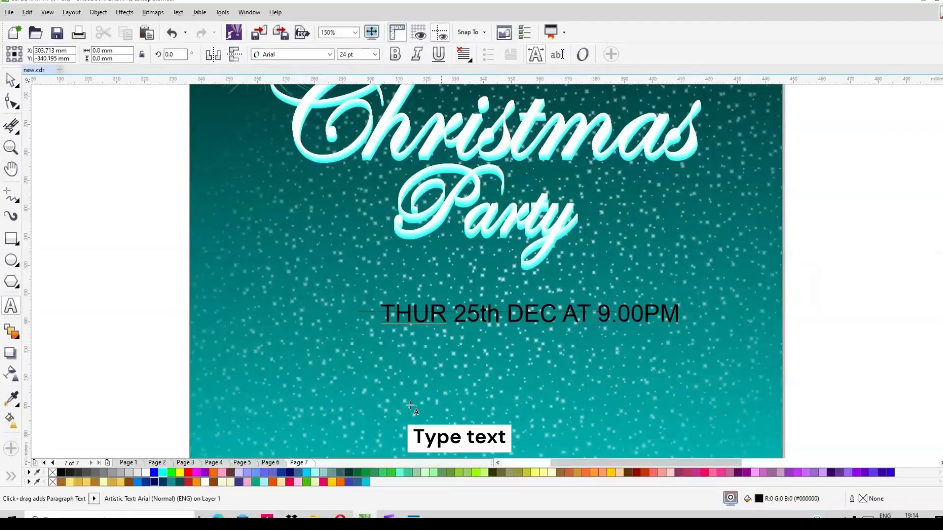
- Format the date text as bold, 20 pt, with a white fill
left_click(11, 80)
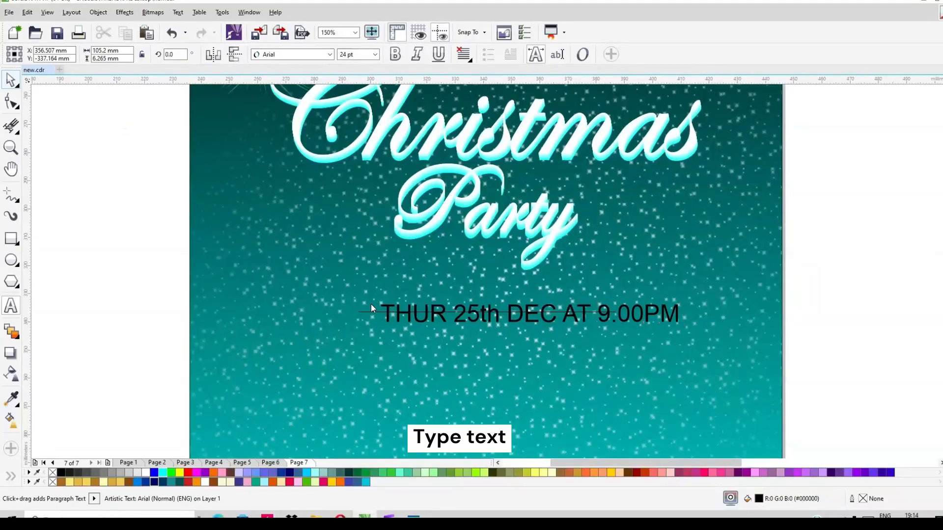
key("ctrl+space")
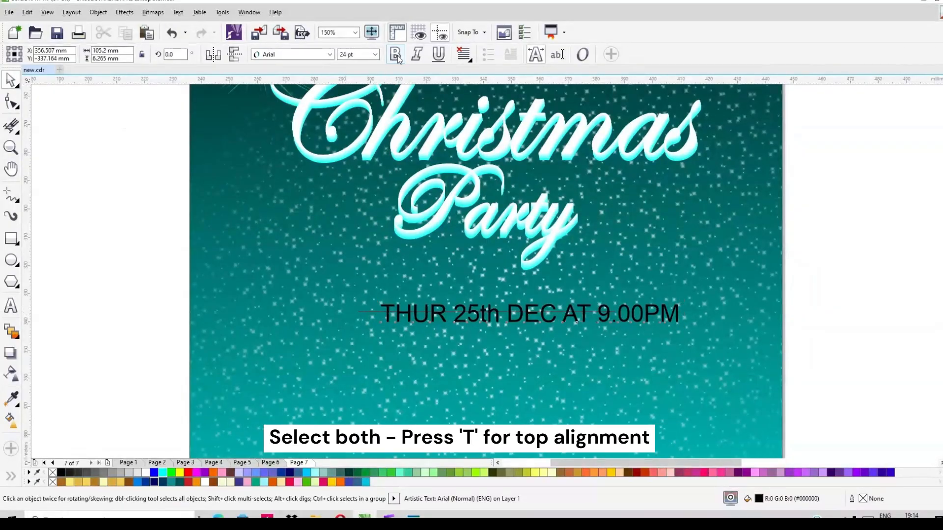
key("ctrl+b")
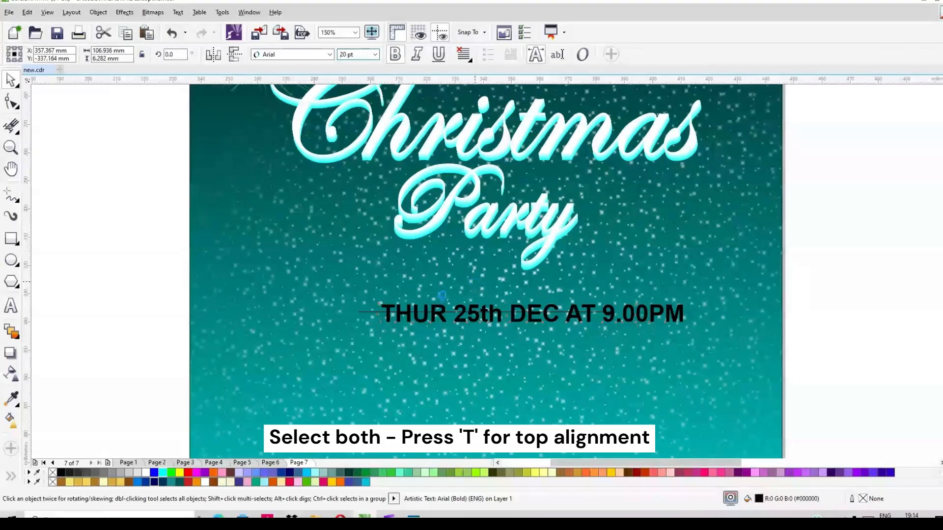
key("Return")
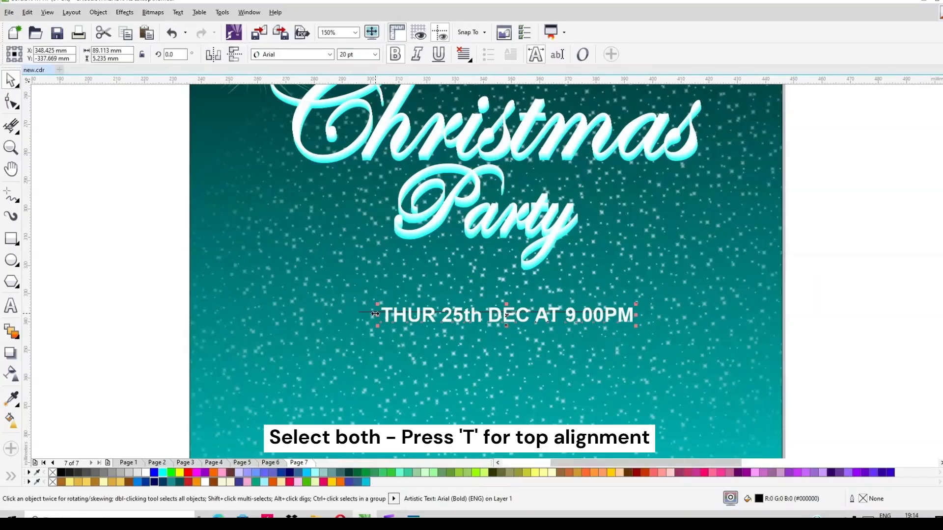
- Align the top of the date text to the line, and give the line a 1.0 mm white outline
left_click(363, 314, "shift")
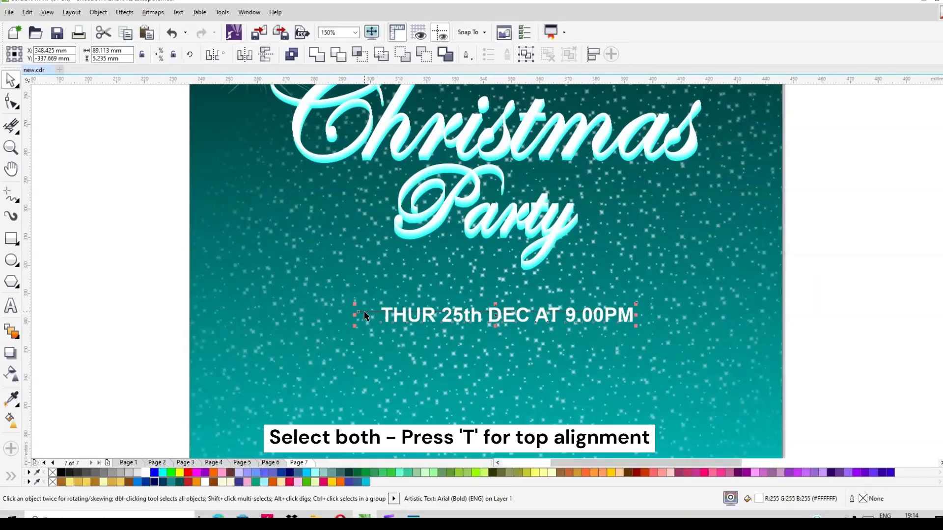
key("t")
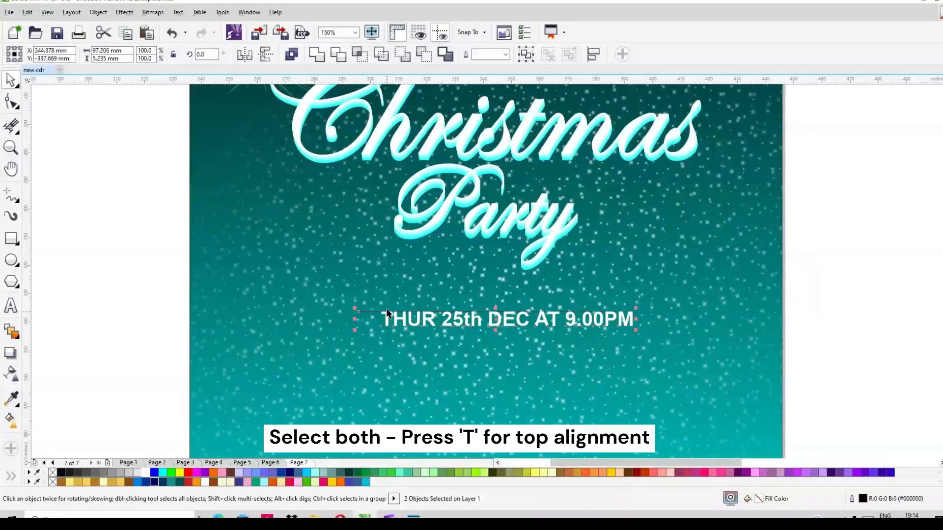
left_click(370, 311)
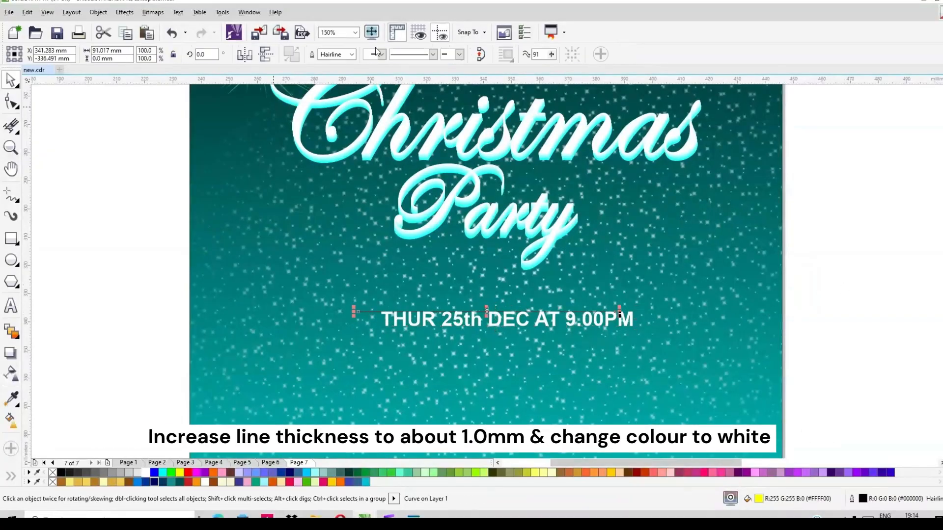
left_click(351, 55)
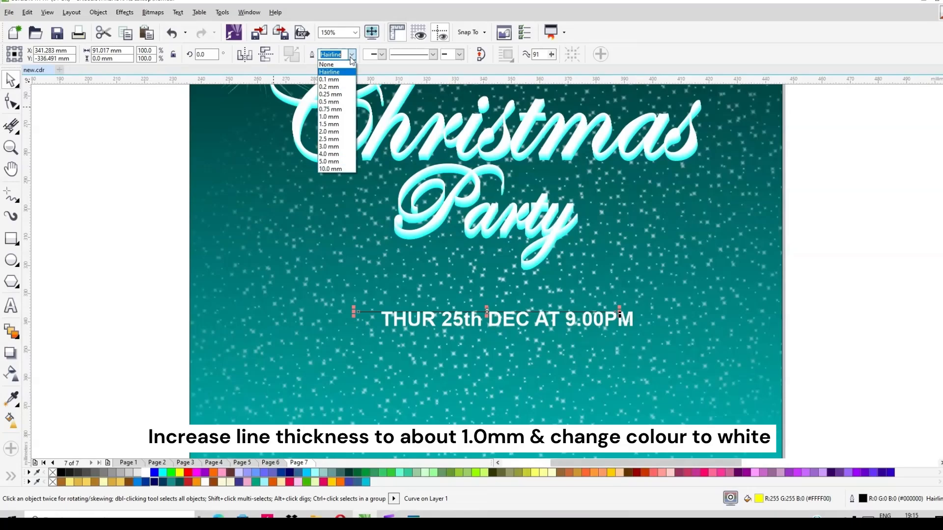
left_click(329, 131)
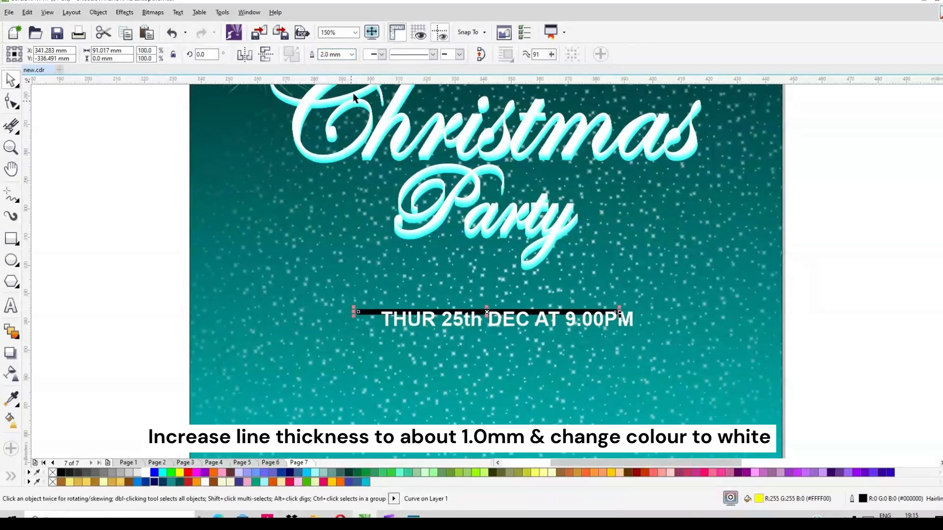
left_click(352, 55)
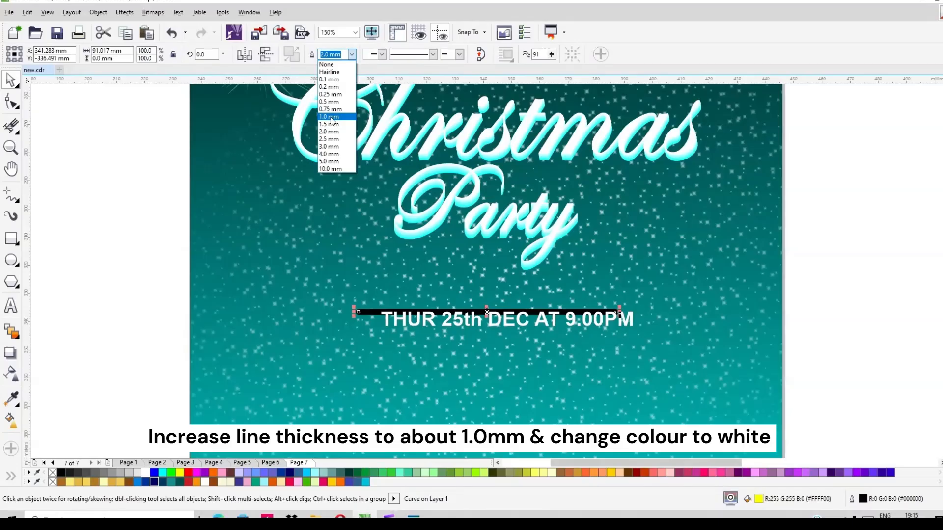
left_click(332, 118)
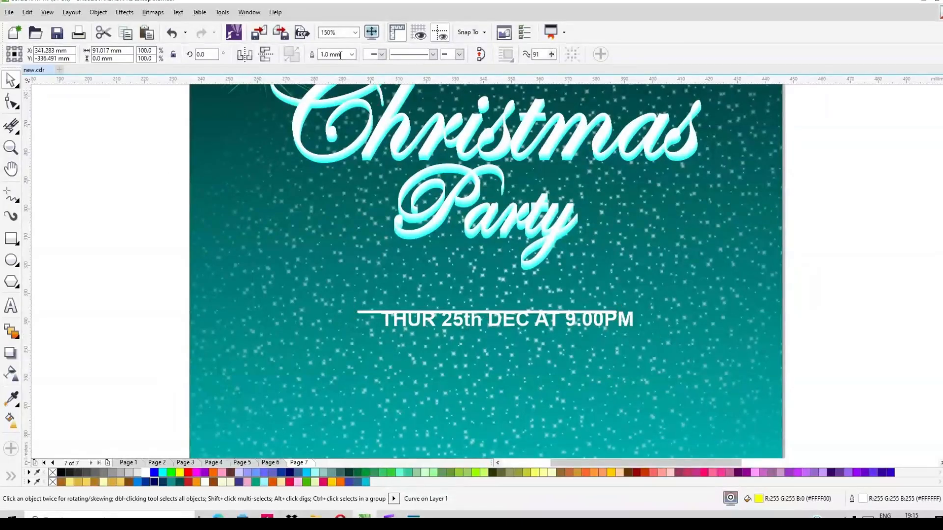
- Set the nudge distance to 1.0 mm and nudge the white line up 2 mm above the date text
key("Escape")
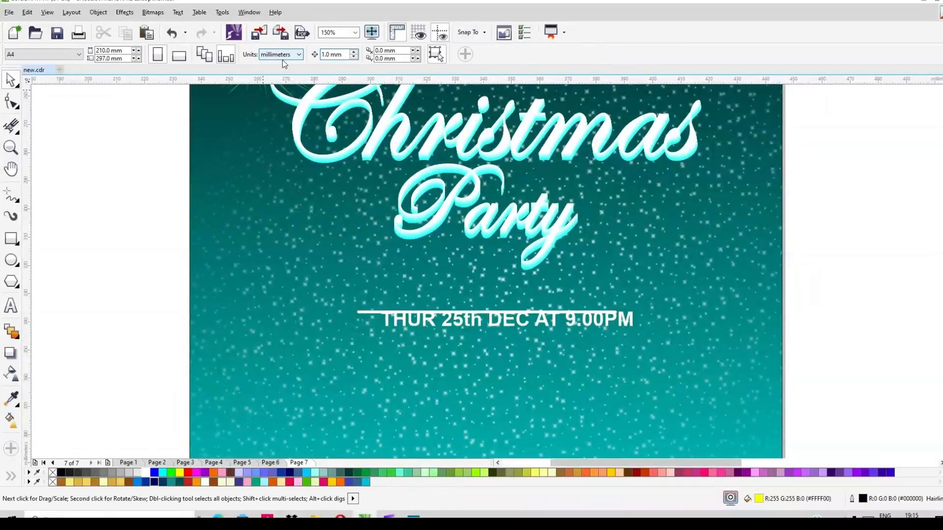
left_click(364, 312)
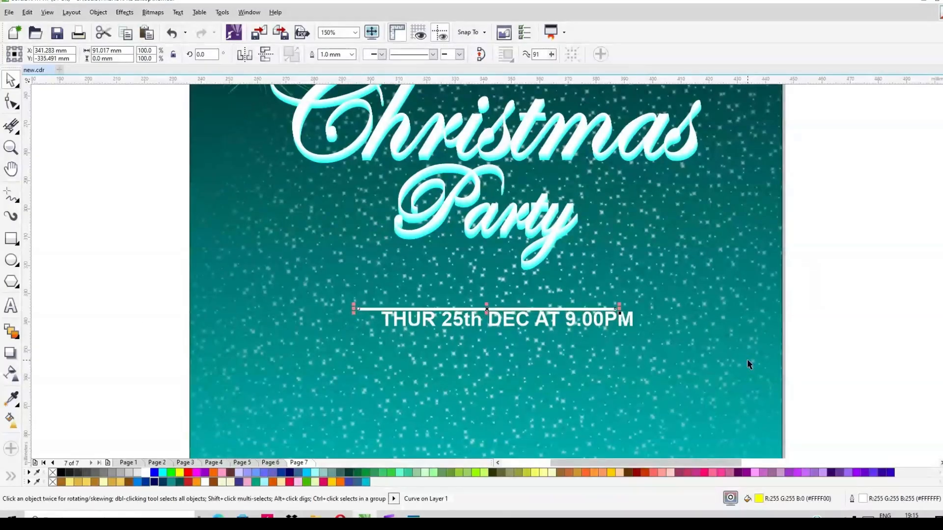
key("shift+Up")
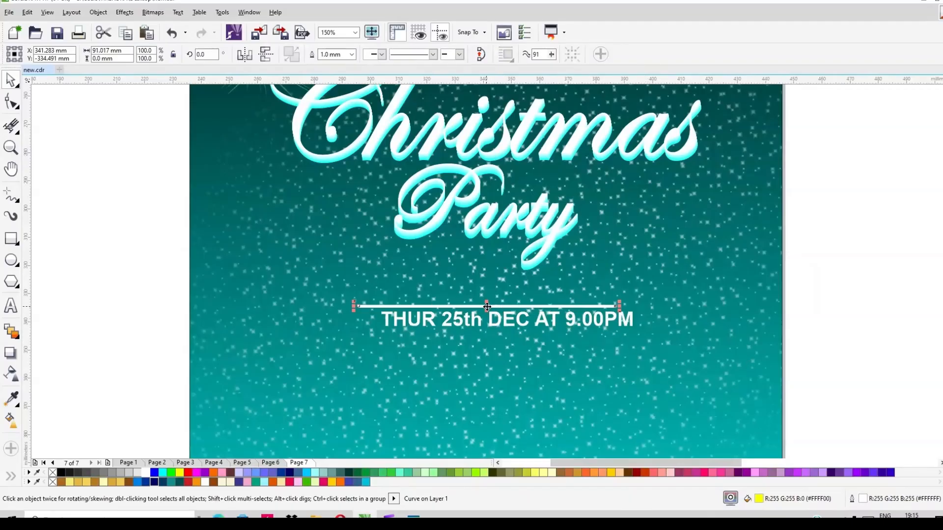
- Duplicate the white line in place and align the copy to the bottom of the date text
key("ctrl+v")
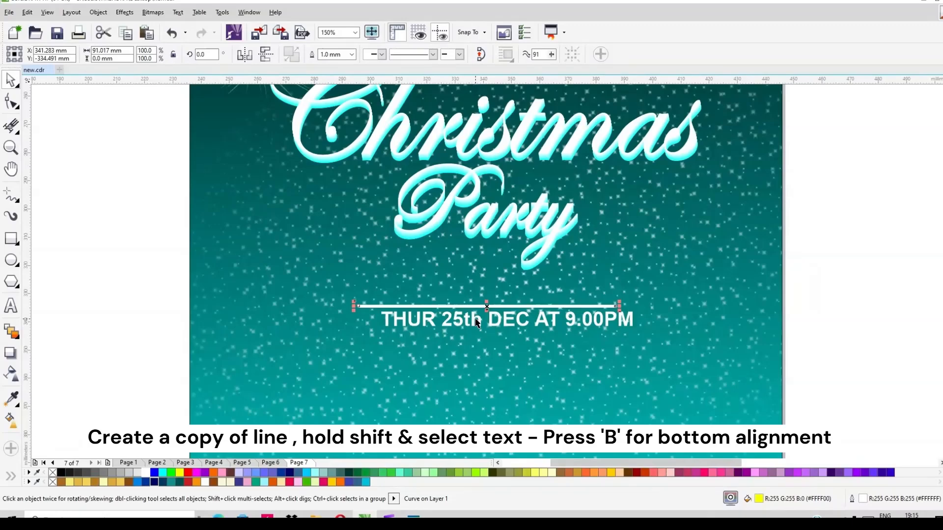
left_click(475, 322, "shift")
key("b")
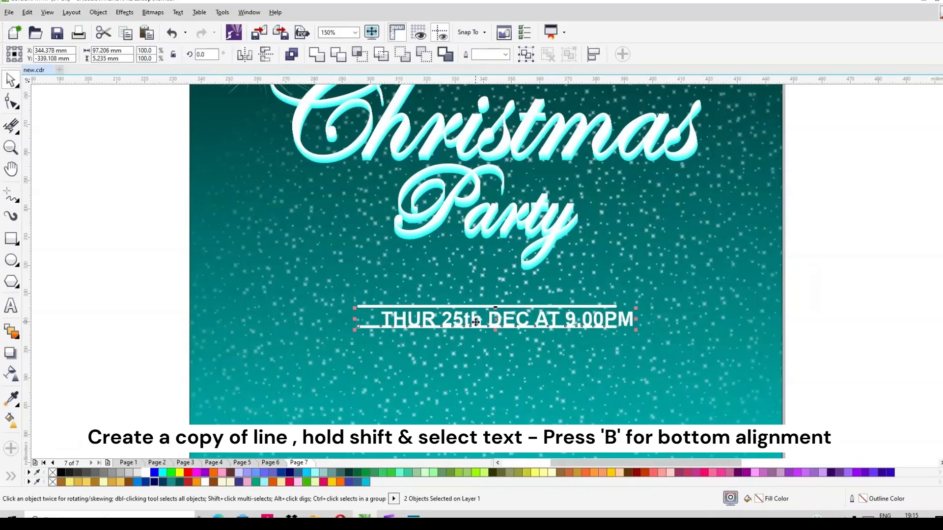
- Nudge the lower white line down so it sits clear below the date text
left_click(801, 349)
left_click(613, 329)
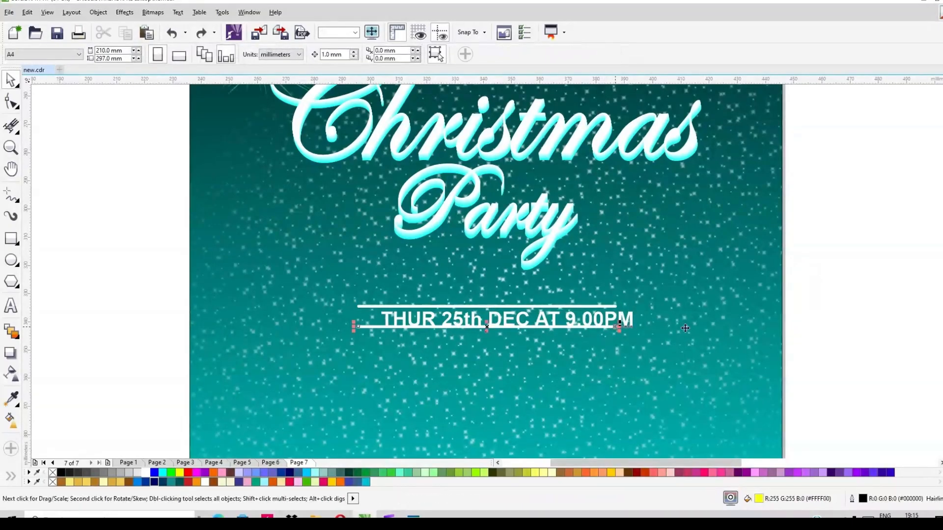
key("Down")
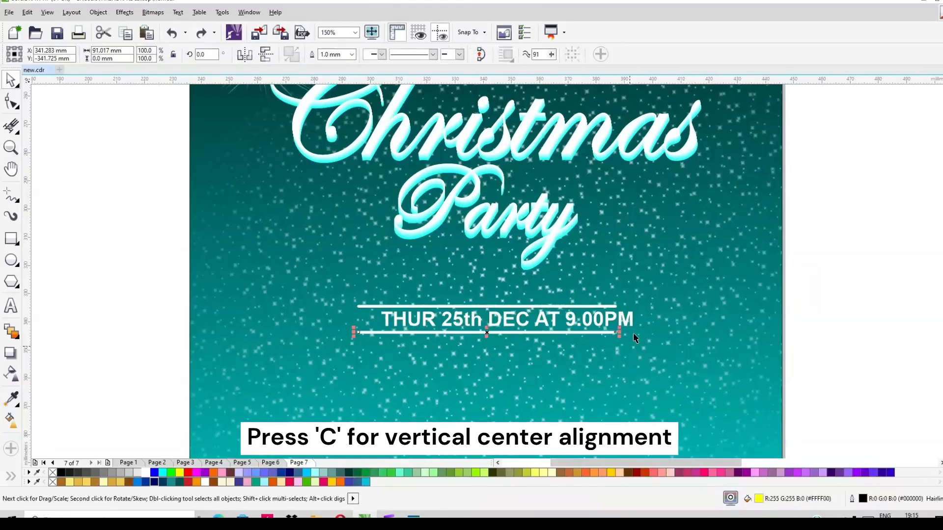
- Center the date text and both white lines horizontally on the flyer background
key("Escape")
left_click_drag(142, 261, 703, 374)
left_click(705, 380, "shift")
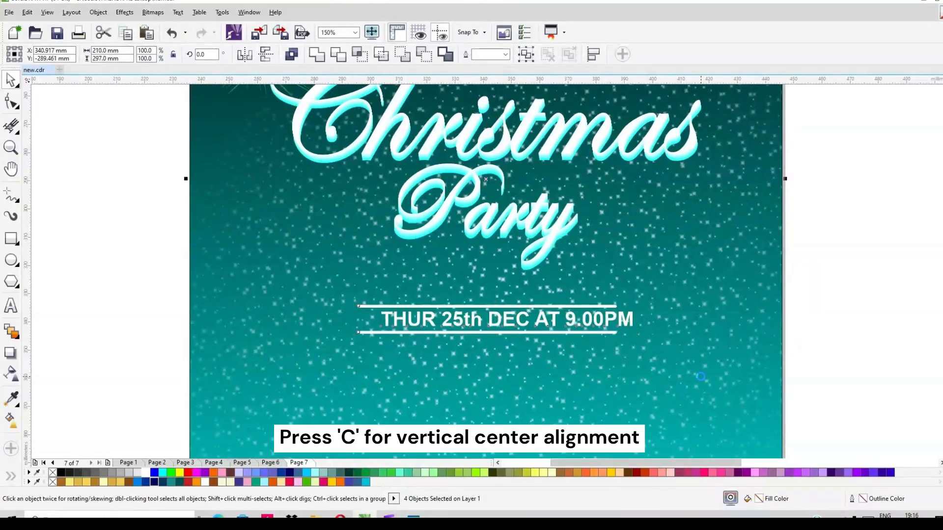
key("c")
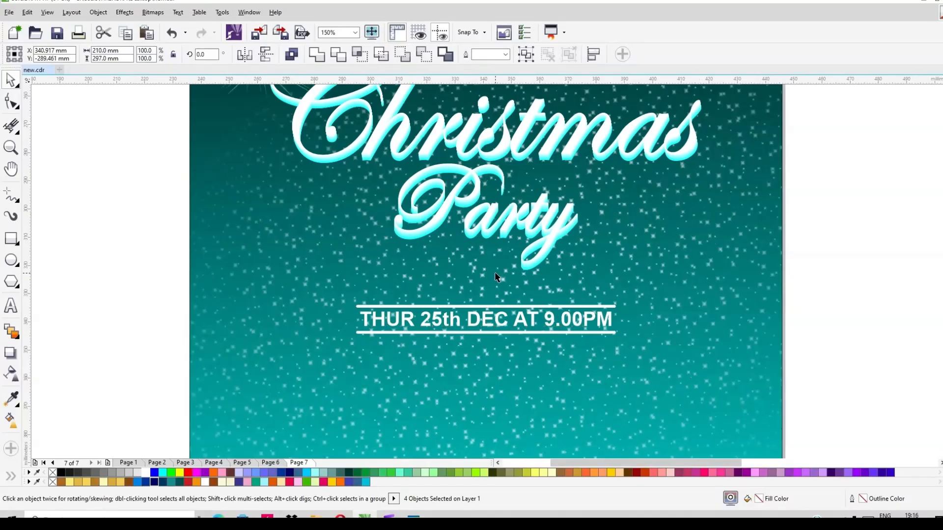
key("Escape")
- Place the three-line Lorem Ipsum text centered below the date on the flyer and fill it white
scroll(495, 273, "down", 1)
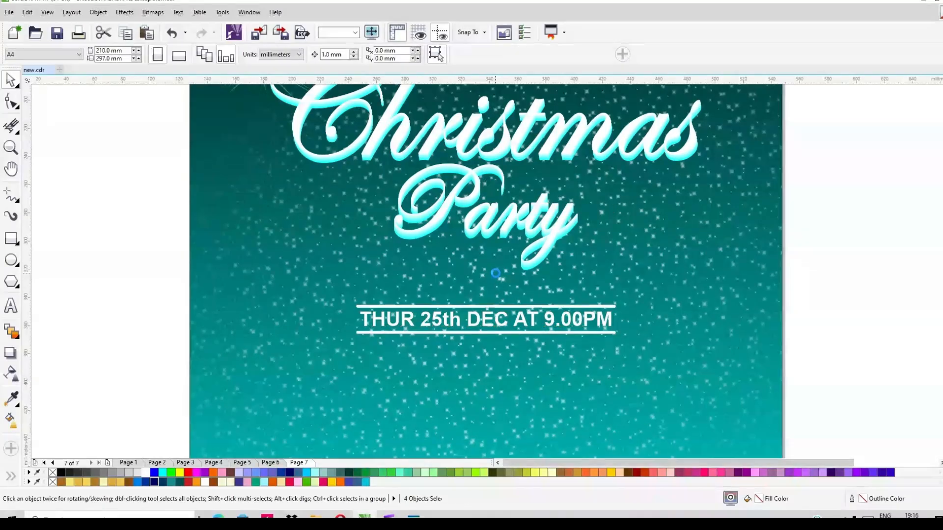
scroll(532, 381, "down", 1)
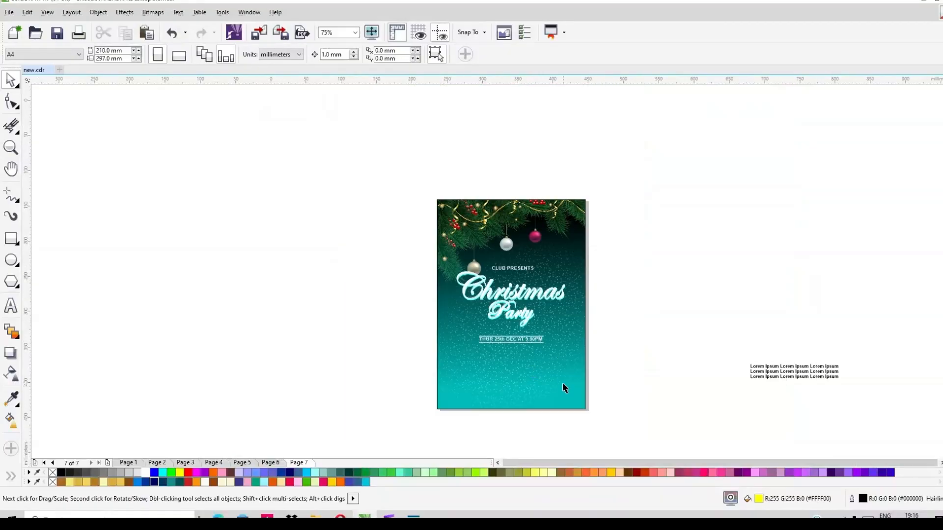
scroll(563, 387, "up", 1)
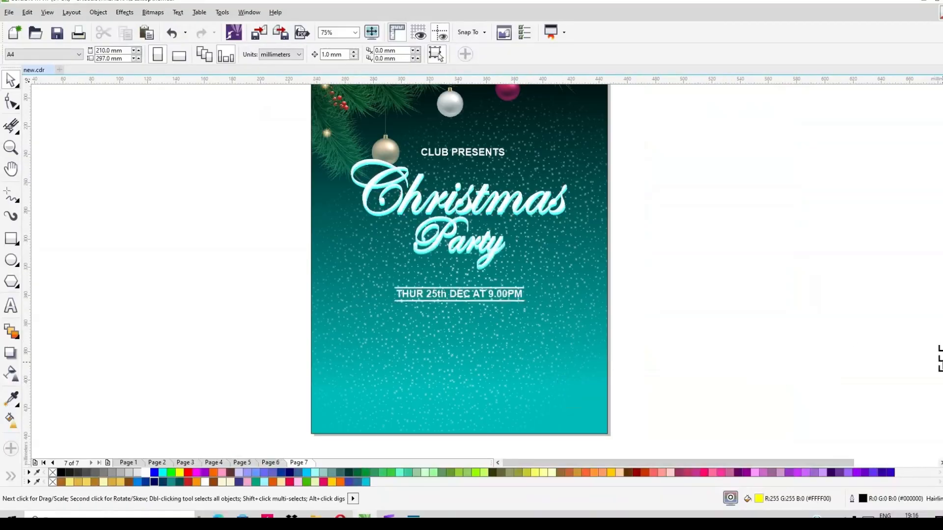
left_click(941, 363)
left_click_drag(940, 362, 373, 349)
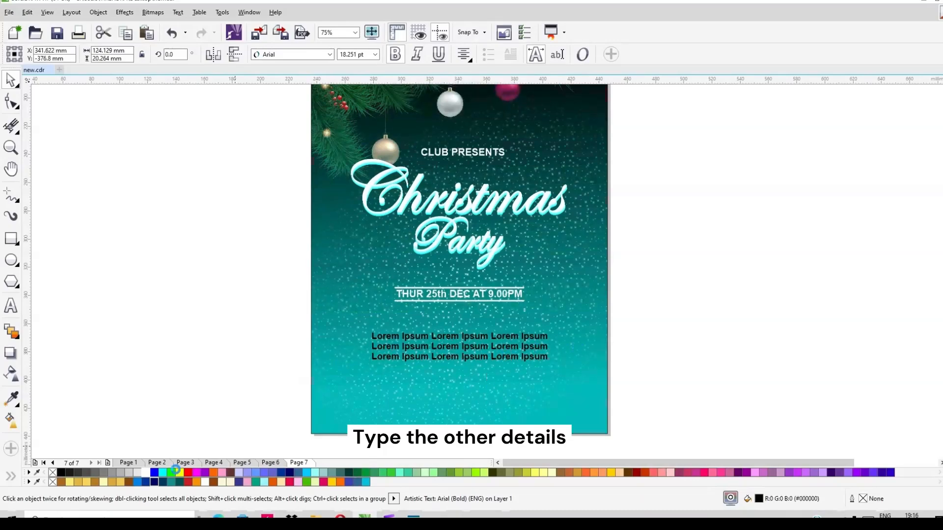
left_click(147, 473)
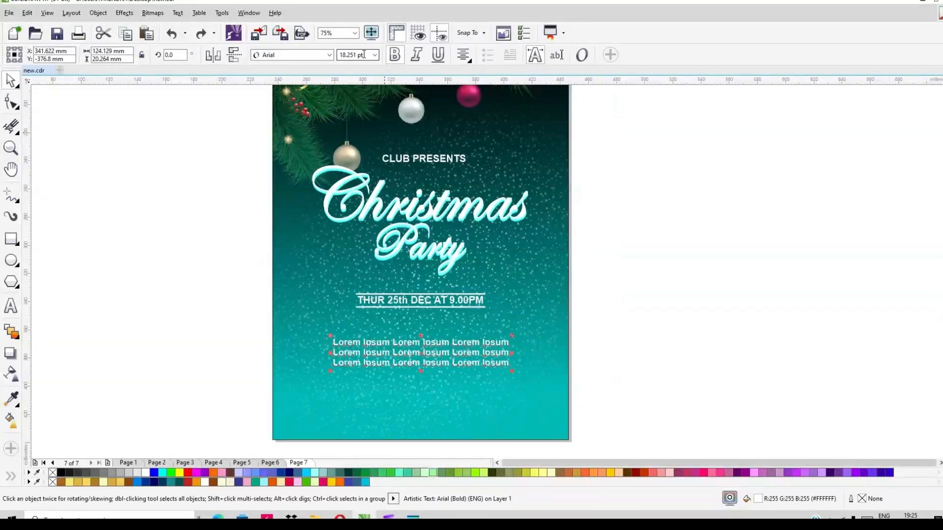
left_click(447, 307)
scroll(445, 308, "down", 2)
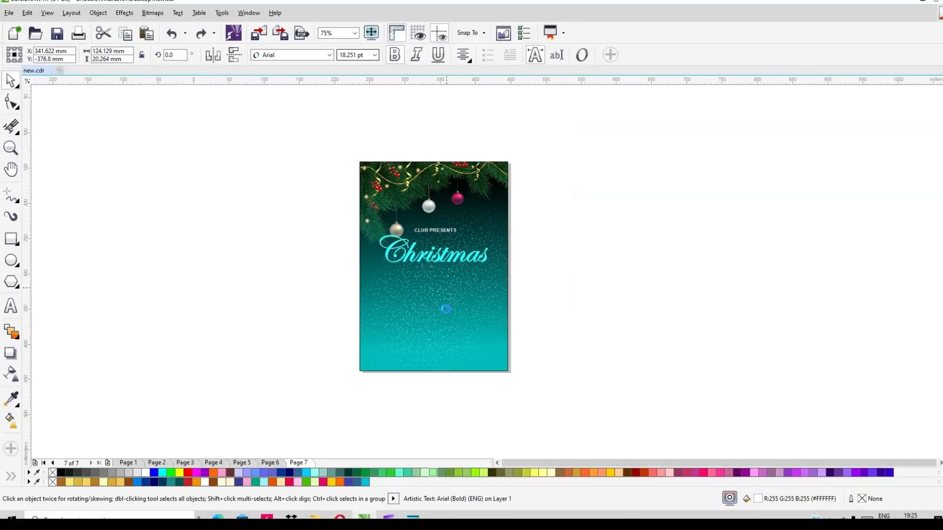
left_click(445, 313)
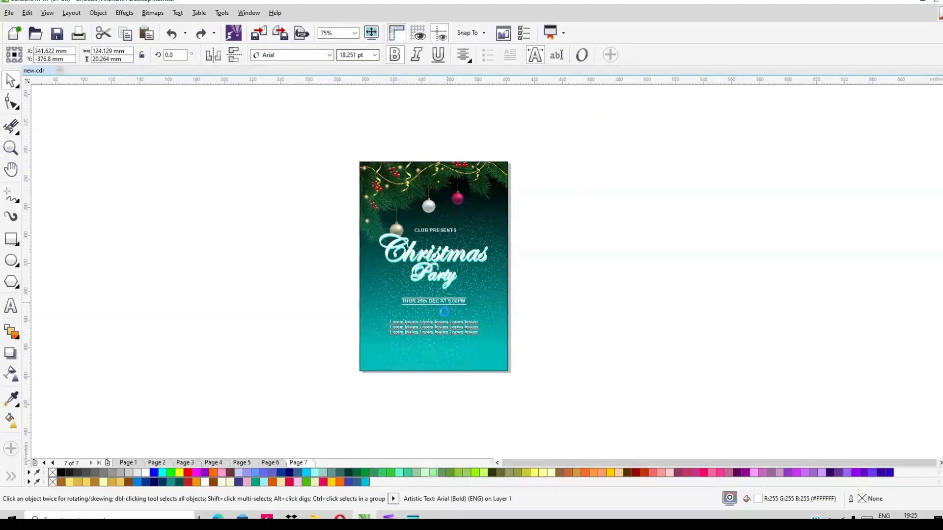
scroll(443, 311, "up", 2)
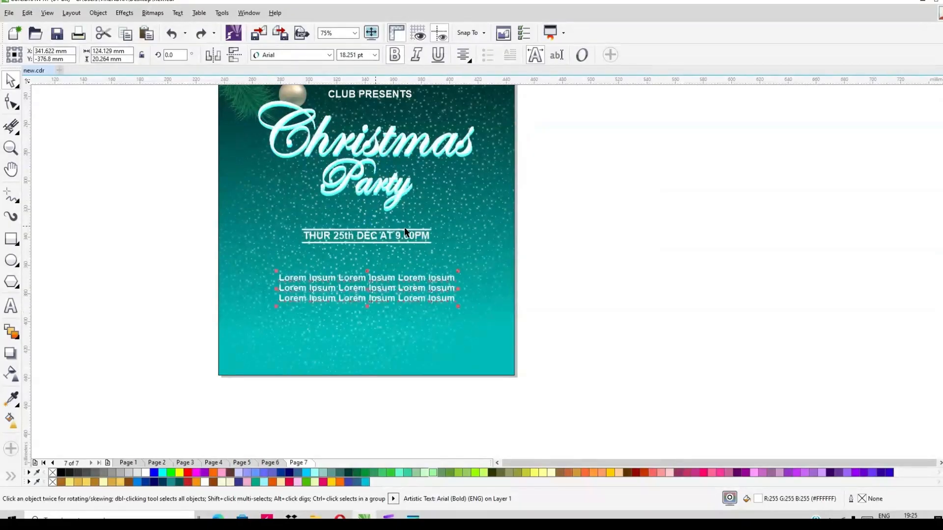
scroll(410, 363, "down", 1)
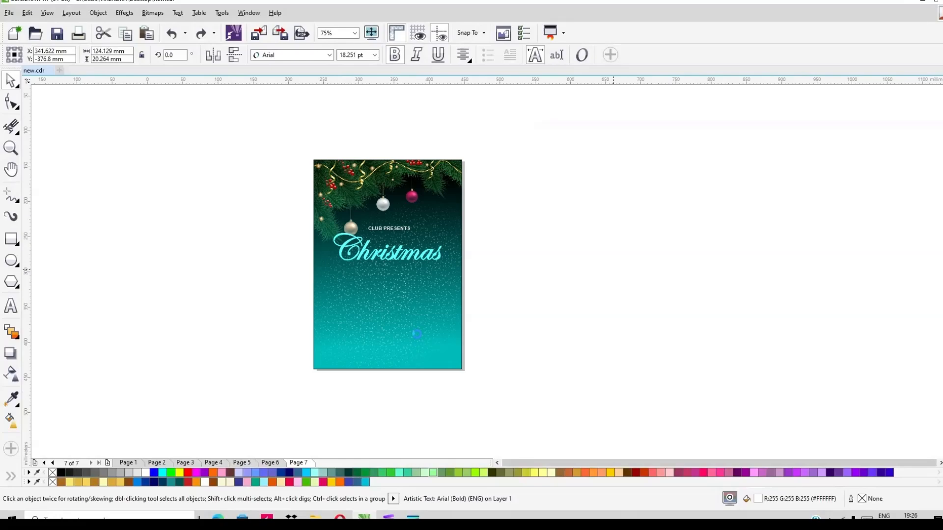
- Redirect the background's fountain fill diagonally, from black at the upper-left garland to cyan at the lower-right corner
left_click(441, 294)
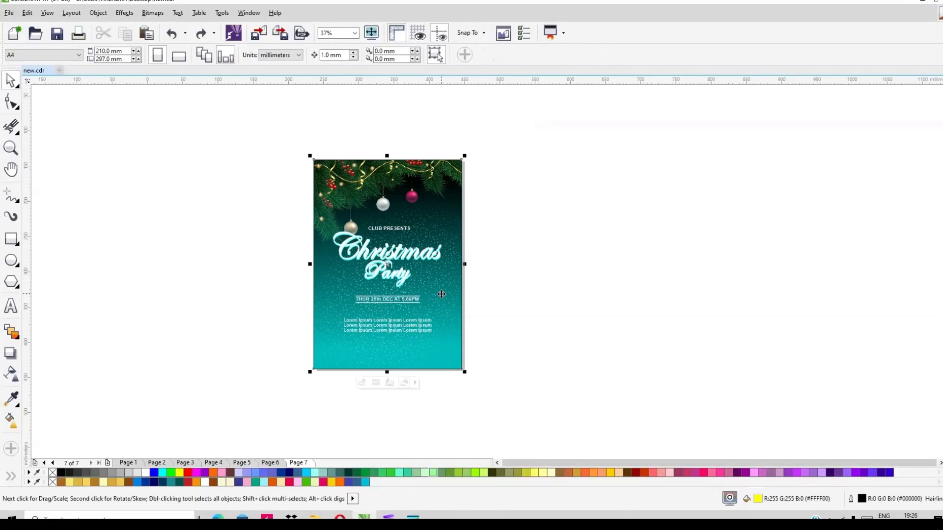
left_click(11, 421)
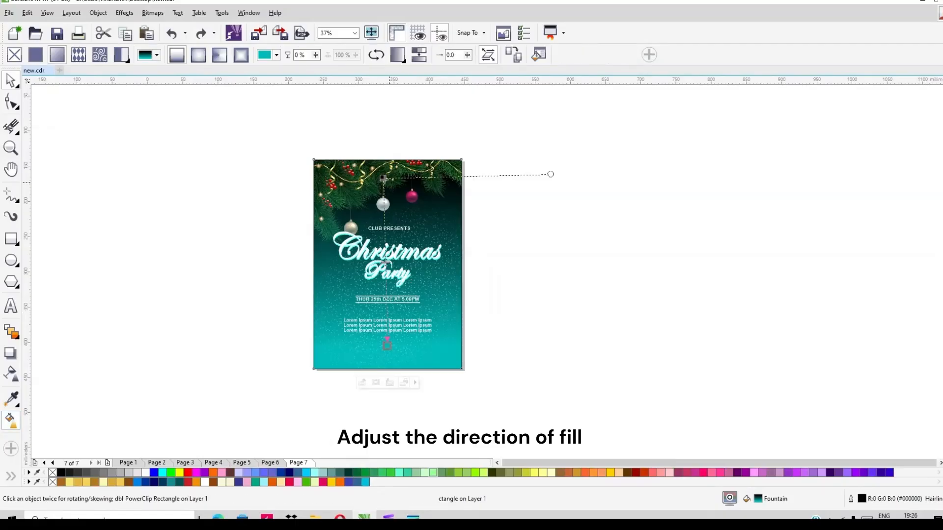
left_click_drag(384, 179, 353, 196)
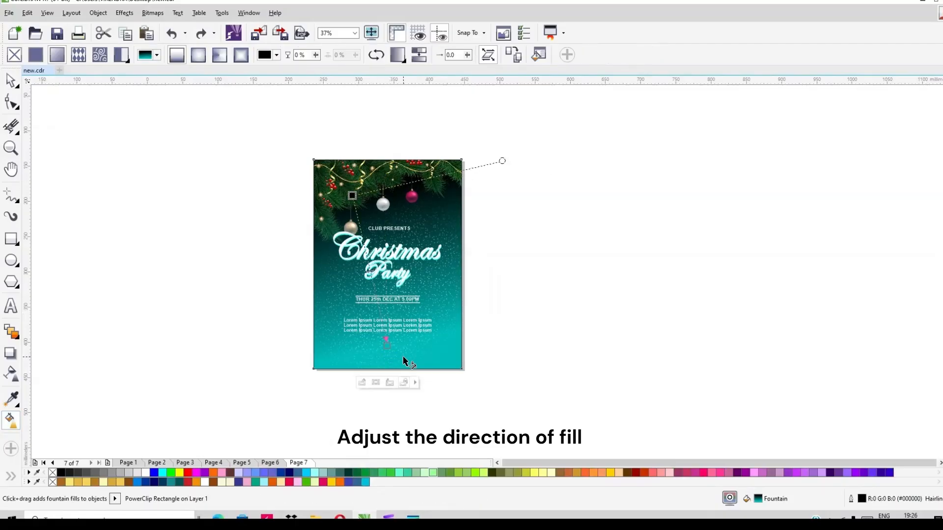
left_click_drag(389, 343, 458, 331)
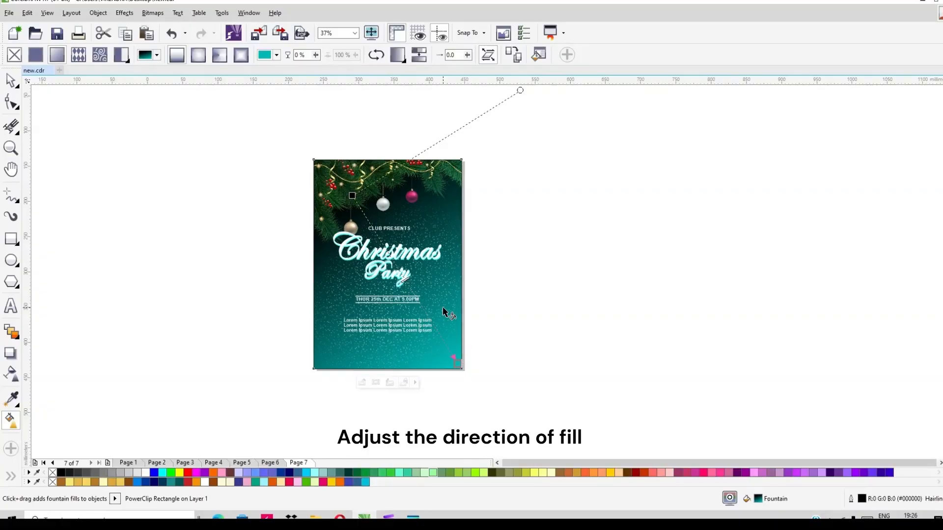
left_click(11, 80)
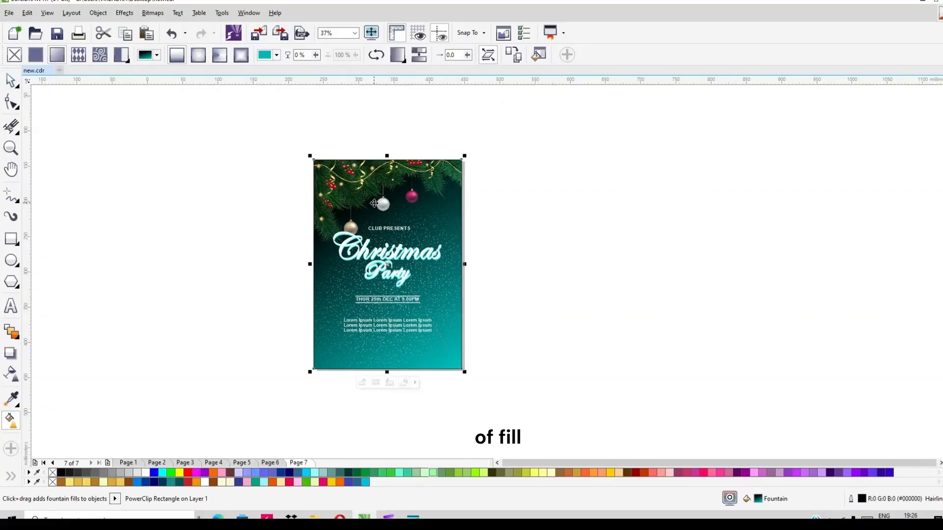
- Draw a regular polygon about 220 mm wide left of the flyer, with 8 sides and no fill
scroll(369, 209, "up", 1)
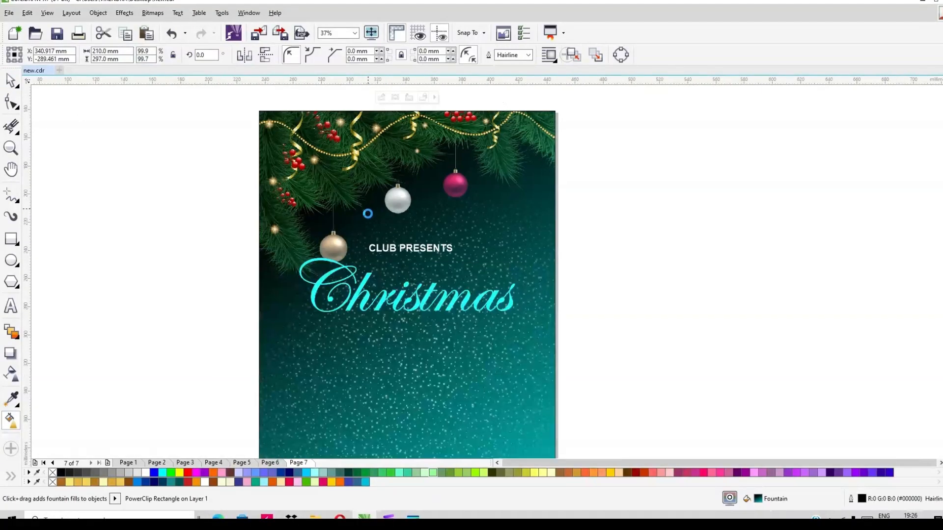
scroll(420, 207, "down", 1)
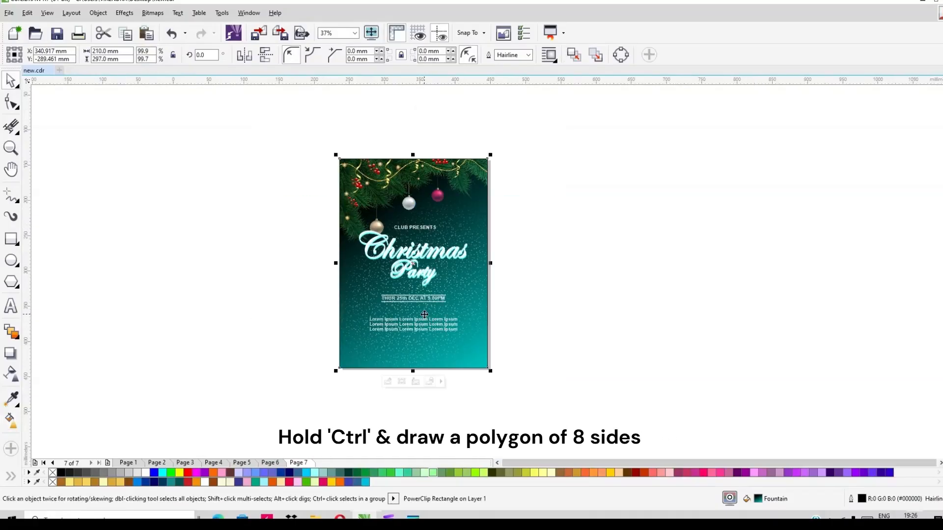
left_click(11, 283)
left_click_drag(134, 192, 291, 336)
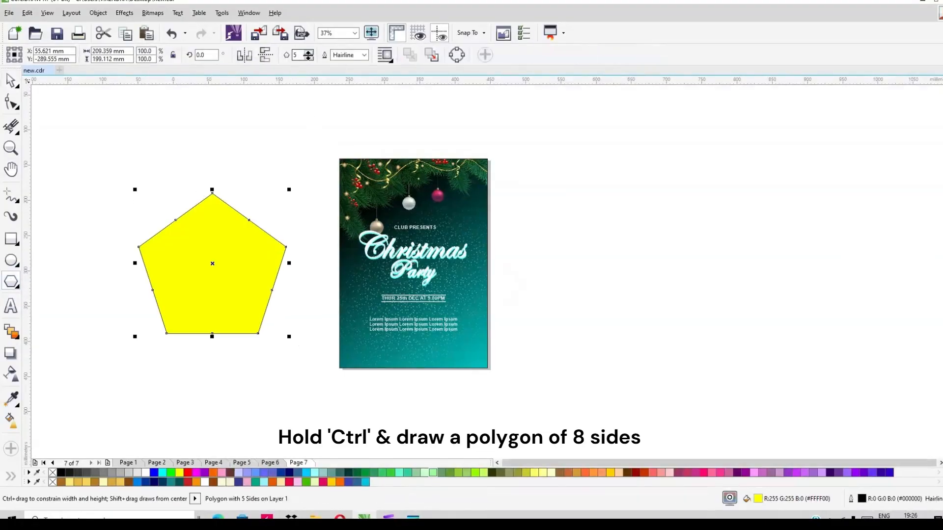
left_click(309, 53)
left_click(309, 52)
left_click(310, 52)
left_click(52, 473)
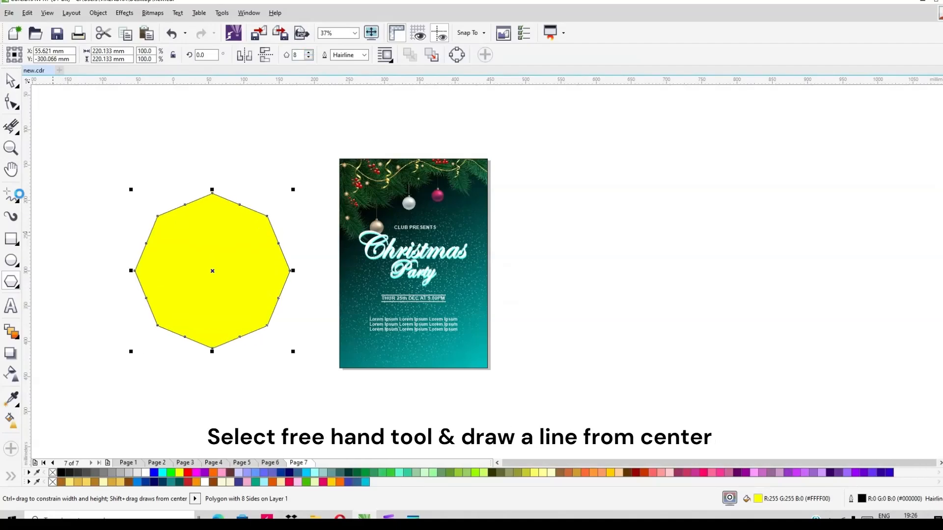
- Draw a straight freehand line about 110 mm long from the octagon's center to its top vertex
left_click(16, 200)
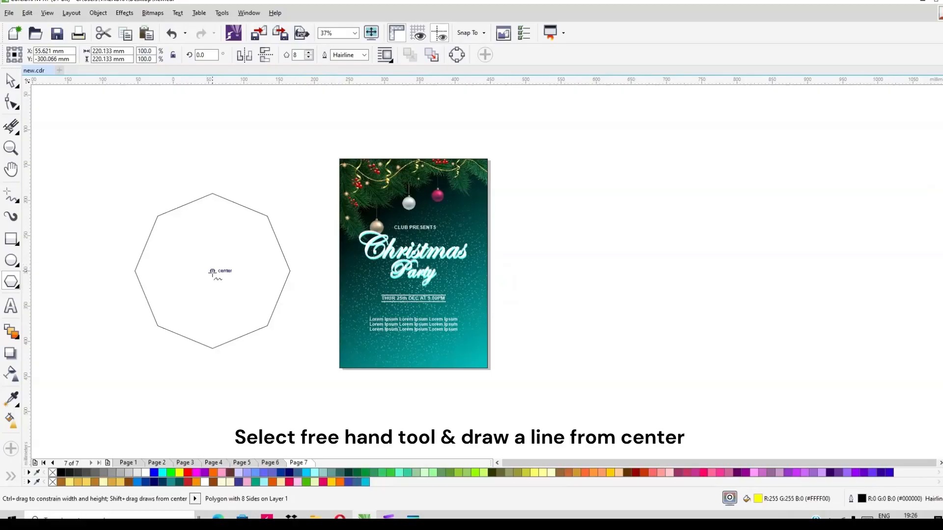
left_click(212, 271)
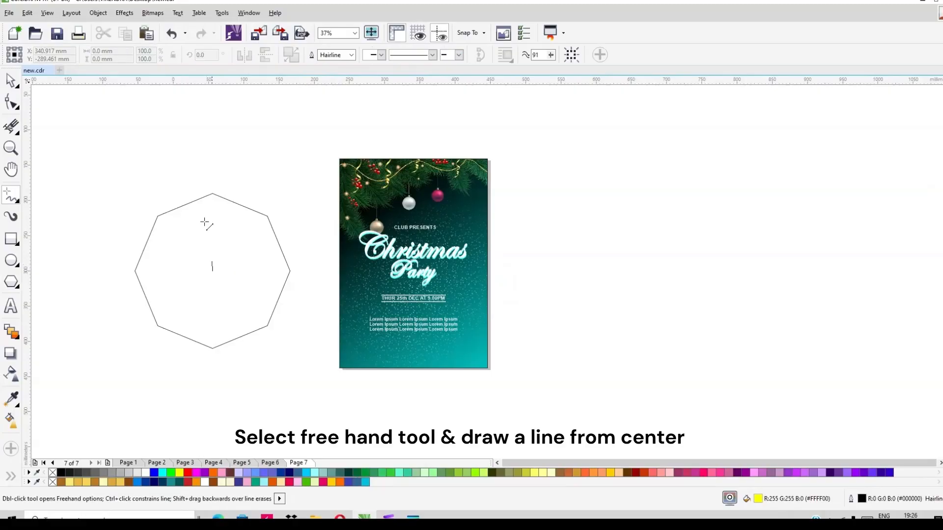
left_click(212, 194)
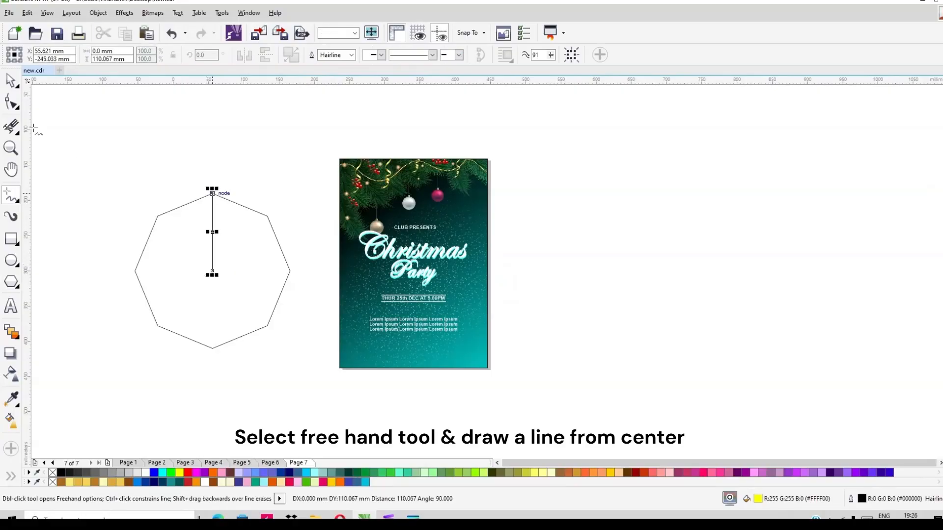
left_click(12, 81)
left_click(153, 230)
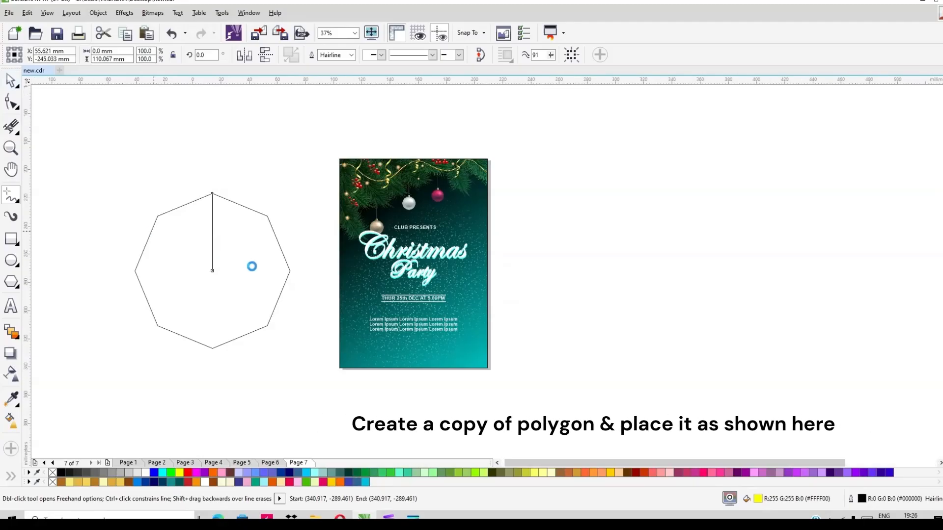
- Place a copy of the octagon directly above the original, with its lowest vertex overlapping the original's top on the vertical line
scroll(154, 231, "up", 1)
key("space")
left_click(315, 389)
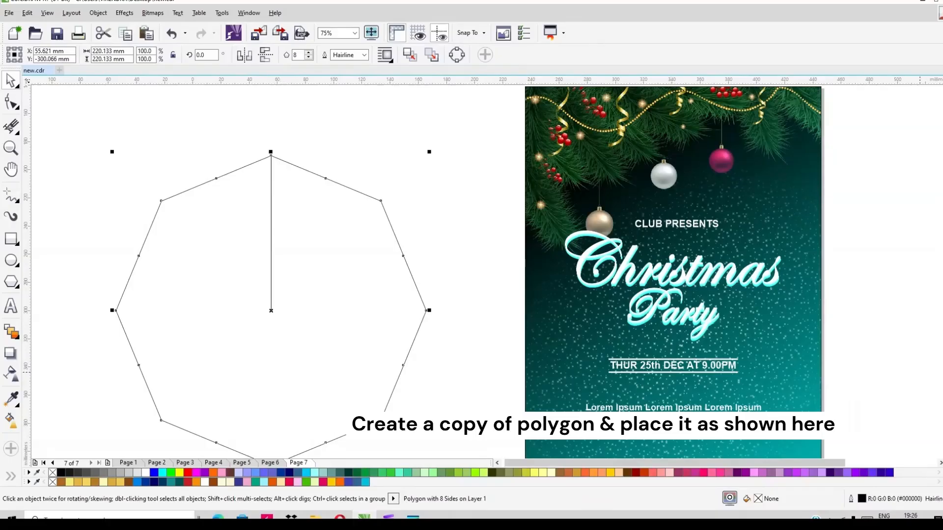
scroll(920, 373, "down", 2)
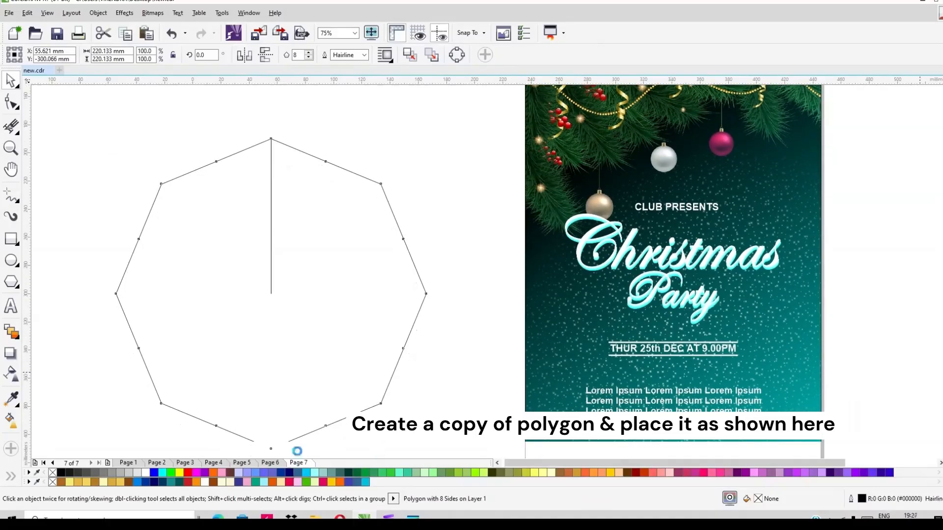
left_click_drag(271, 449, 270, 163)
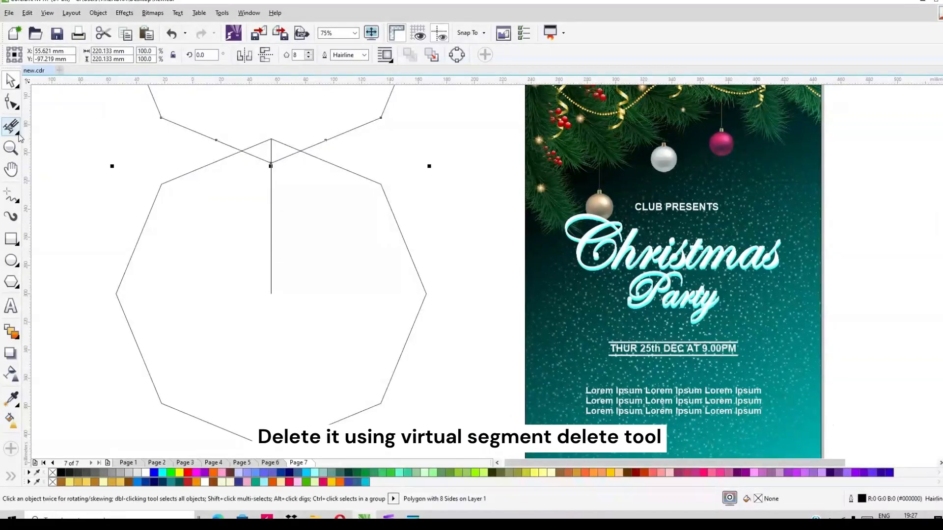
- Delete the upper octagon's segments outside the overlap with the Virtual Segment Delete tool, leaving a small V shape
left_click(19, 135)
left_click(81, 167)
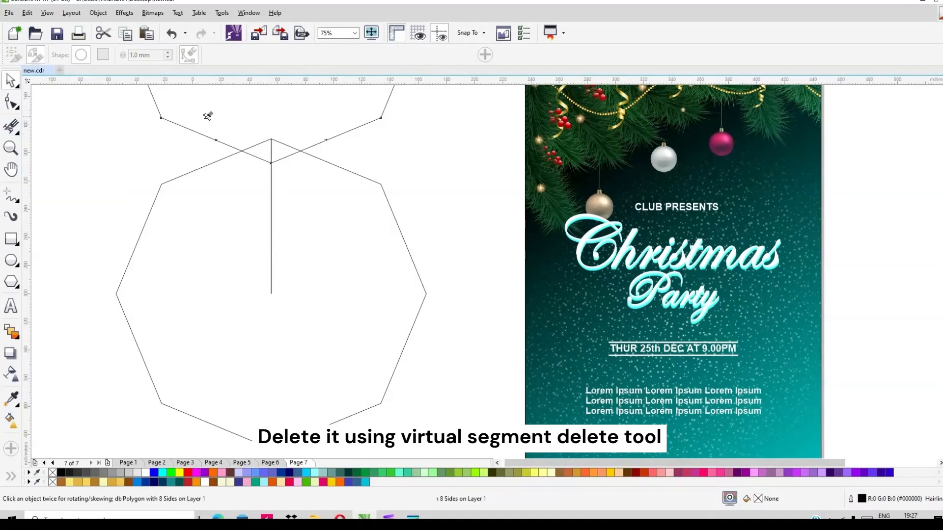
left_click(290, 128)
- Narrow the V shape and place a larger copy, about 17 by 11 mm, lower on the vertical line
left_click(11, 80)
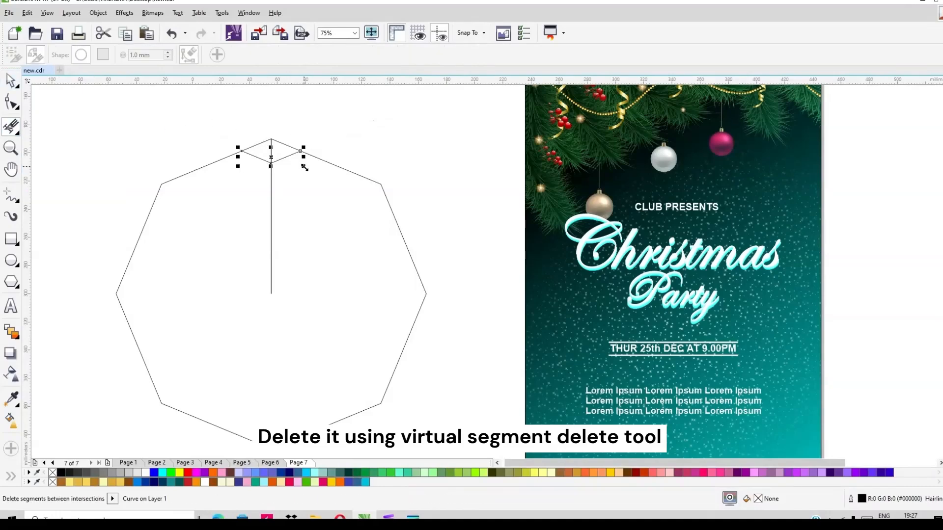
left_click_drag(304, 156, 325, 261)
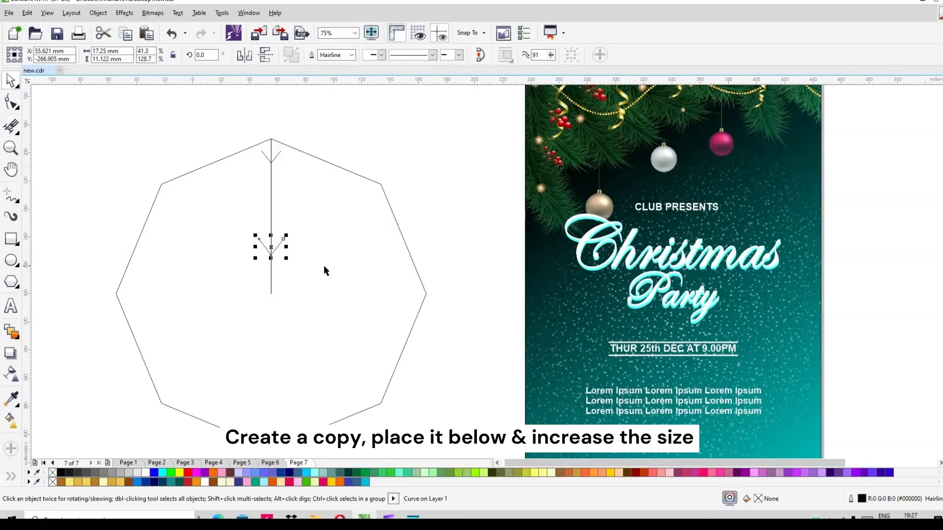
- Blend the small upper V shape into the larger lower one on the vertical line with 3 blend steps
left_click(15, 335)
left_click(17, 338)
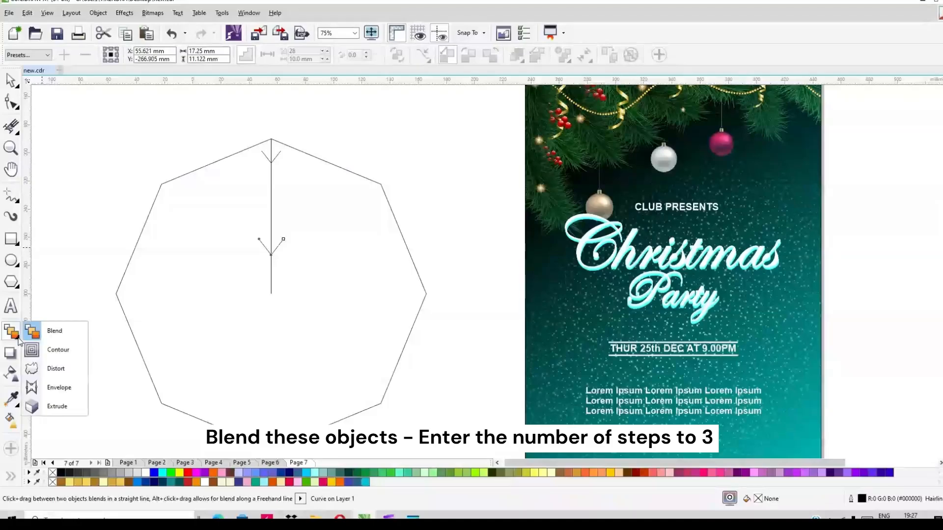
left_click(50, 333)
left_click_drag(277, 157, 282, 243)
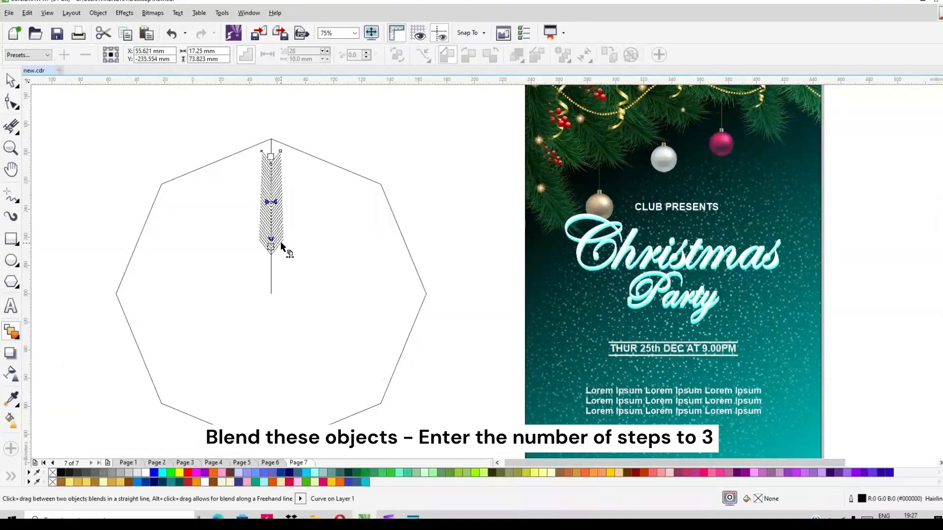
left_click_drag(304, 51, 271, 52)
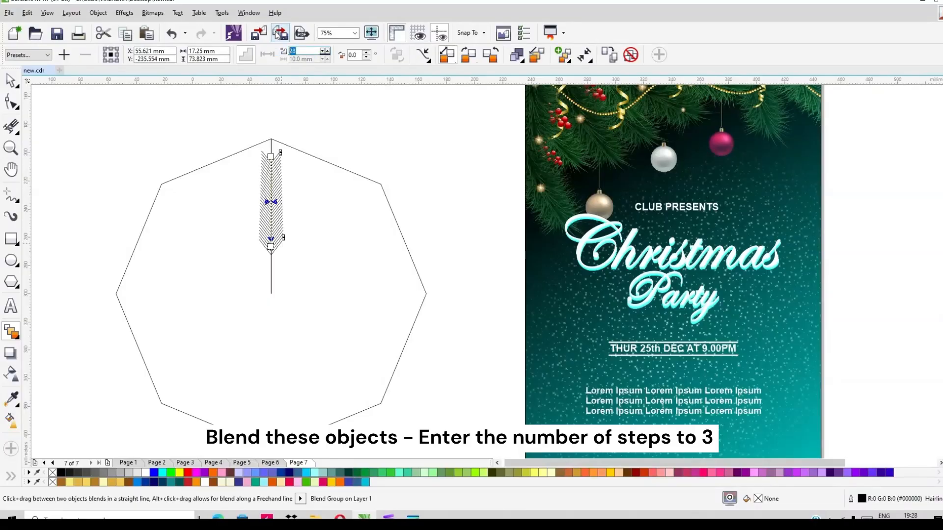
type("3")
key("Return")
left_click(10, 79)
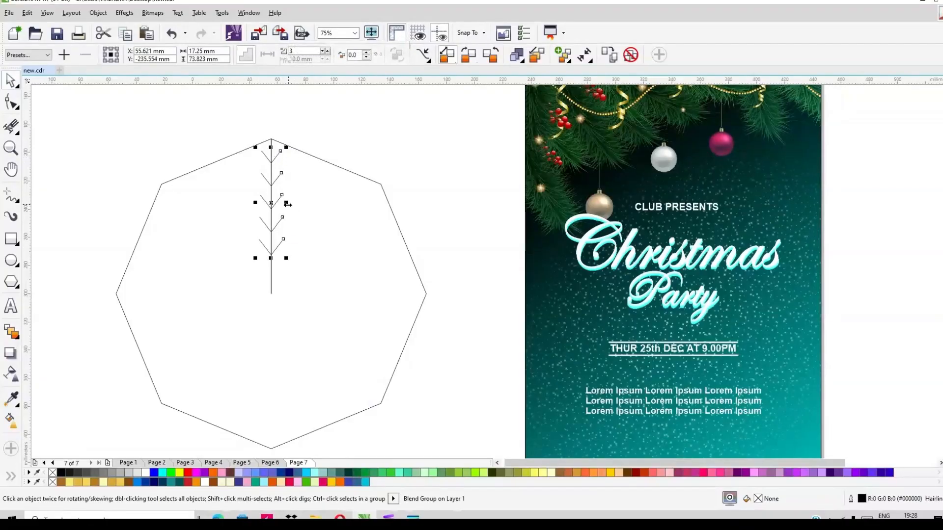
- Move the blend's uppermost V shape closer to the octagon's top vertex and shrink it to about 8.8 by 5.6 mm
left_click(301, 147)
left_click(279, 156)
mouse_move(278, 156)
left_mouse_down()
mouse_move(285, 144)
mouse_move(272, 152)
mouse_move(281, 148)
left_mouse_up()
left_click(313, 139)
left_click(278, 147)
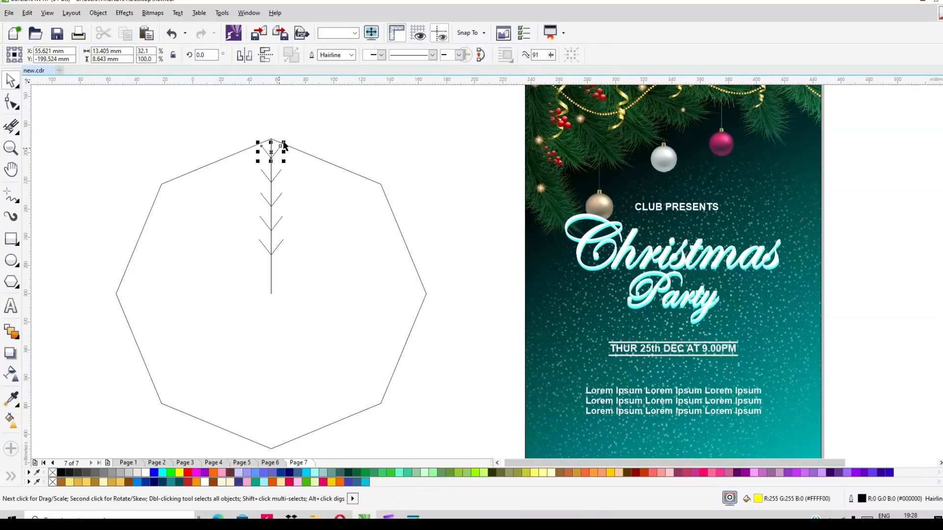
left_click_drag(284, 144, 284, 144)
left_click(332, 124)
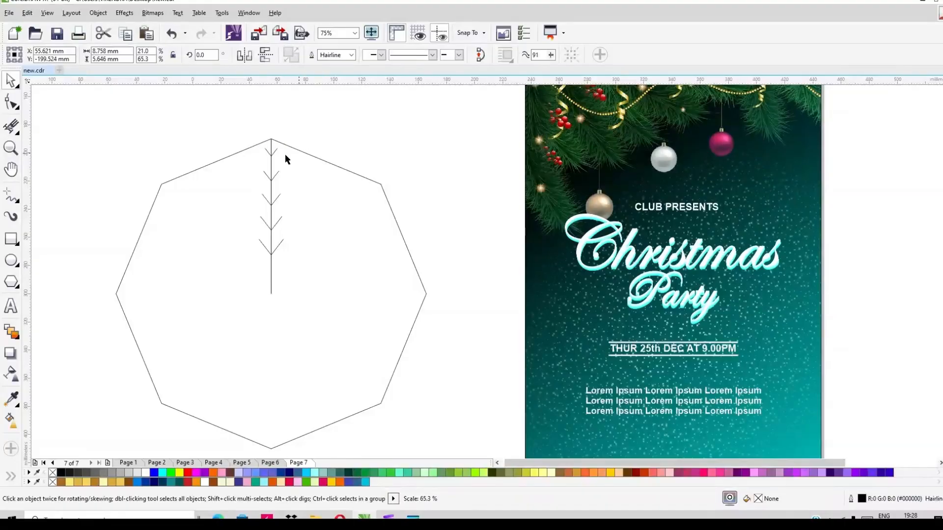
left_click(271, 151)
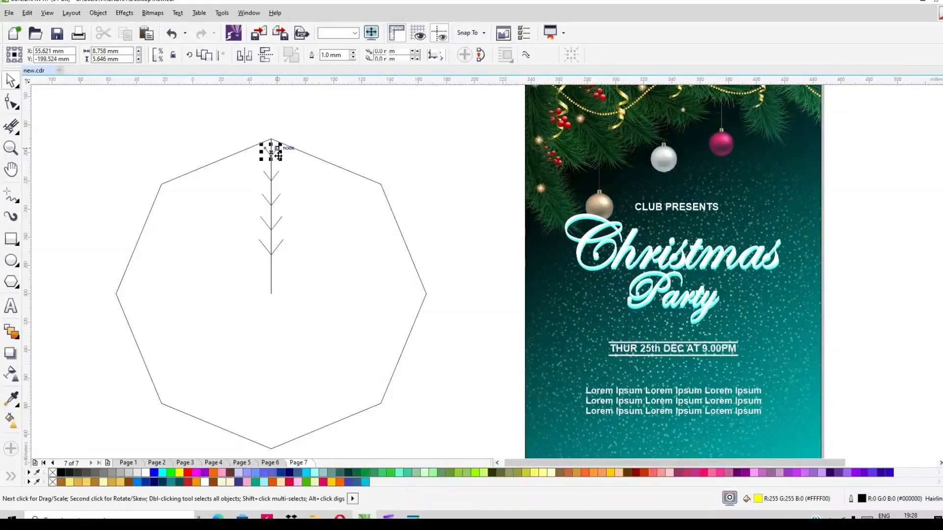
left_click(276, 219)
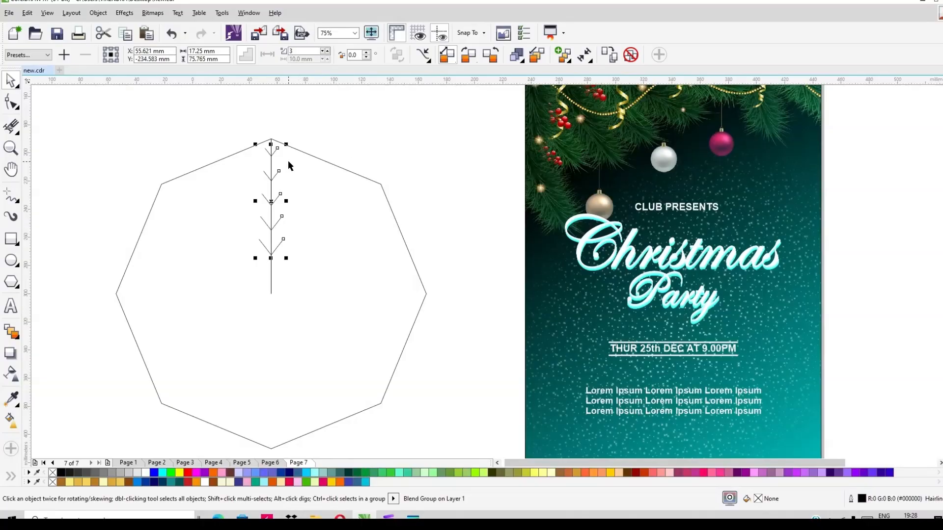
- Undo and redo the last resize of the uppermost V shape
key("ctrl+z")
left_click(339, 139)
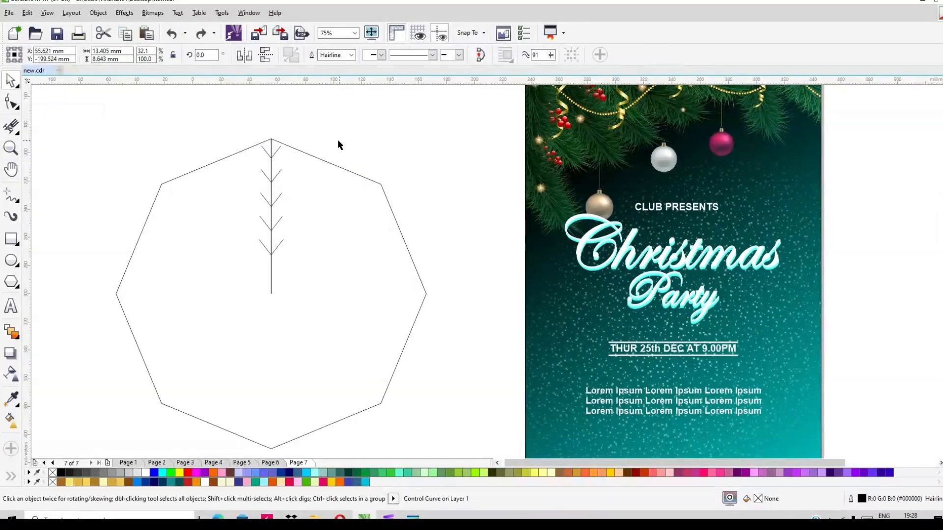
left_click(202, 34)
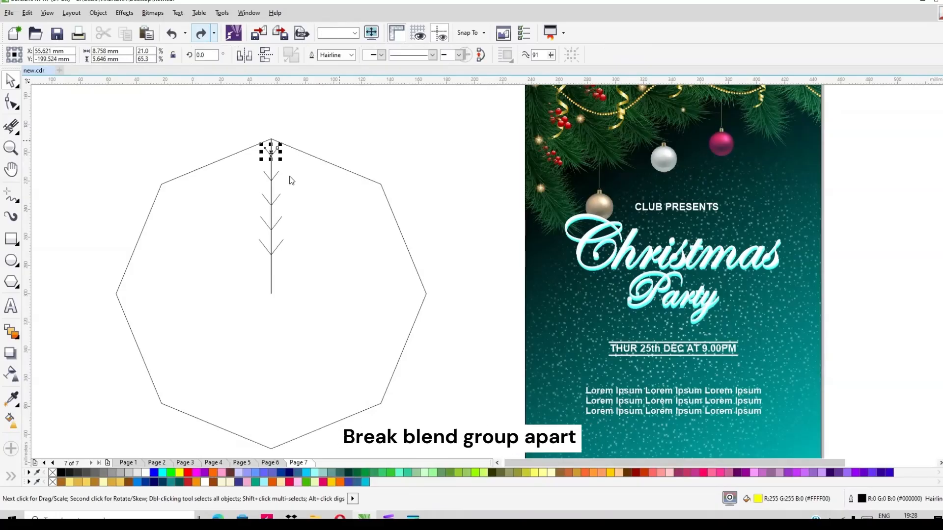
- Break the blend group of V shapes apart
left_click(282, 248)
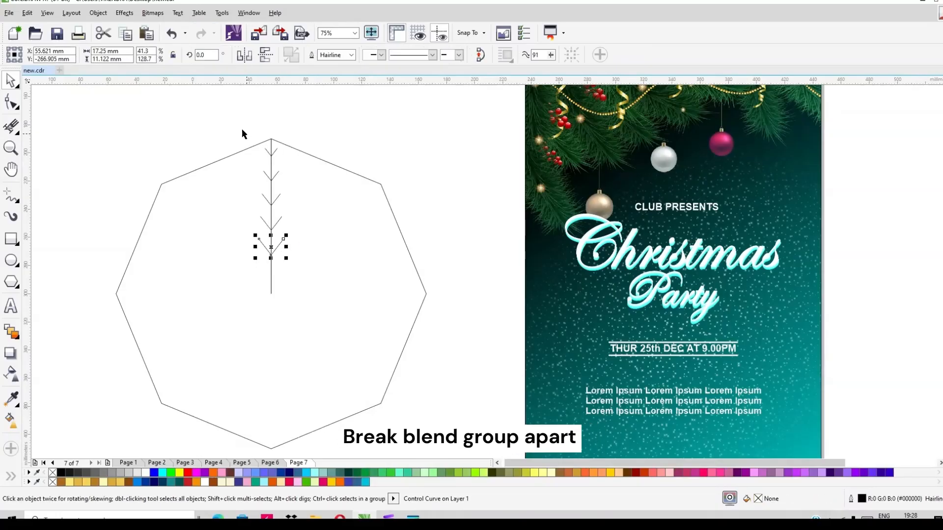
left_click(279, 222)
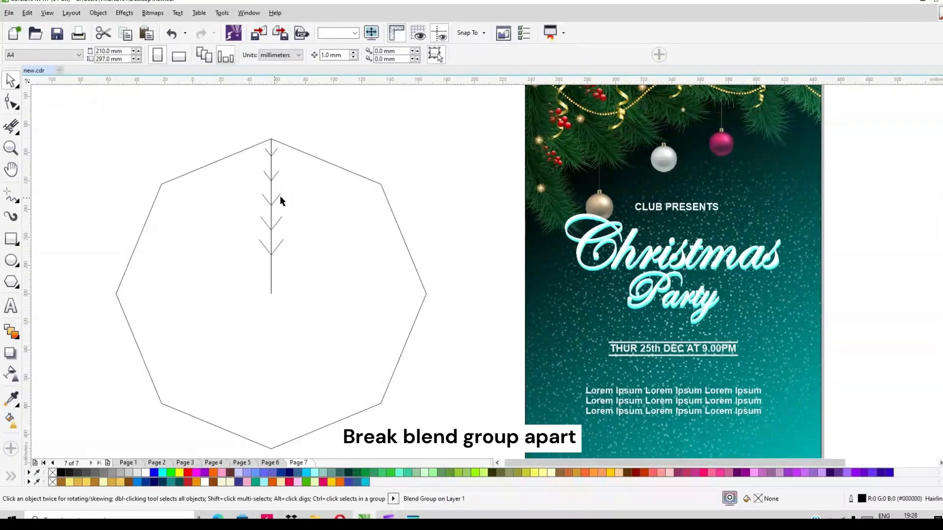
left_click(278, 196)
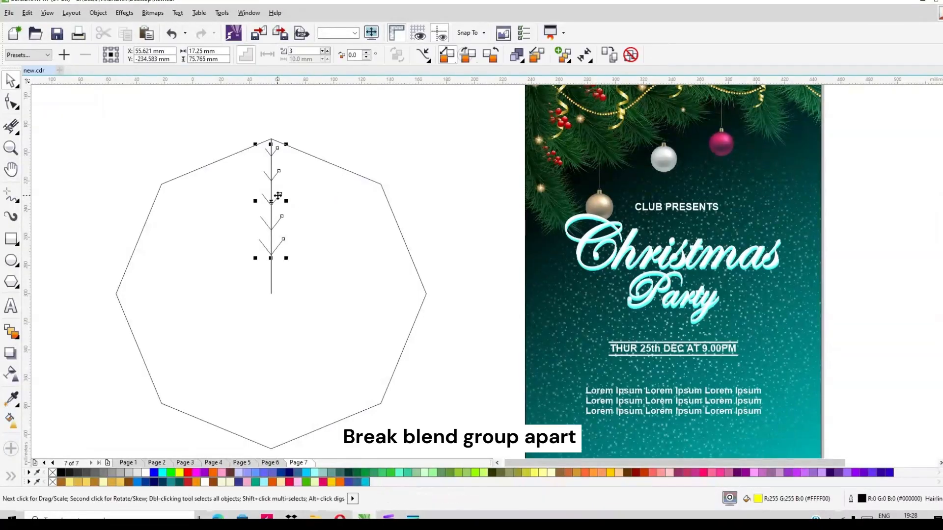
right_click(278, 197)
left_click(319, 222)
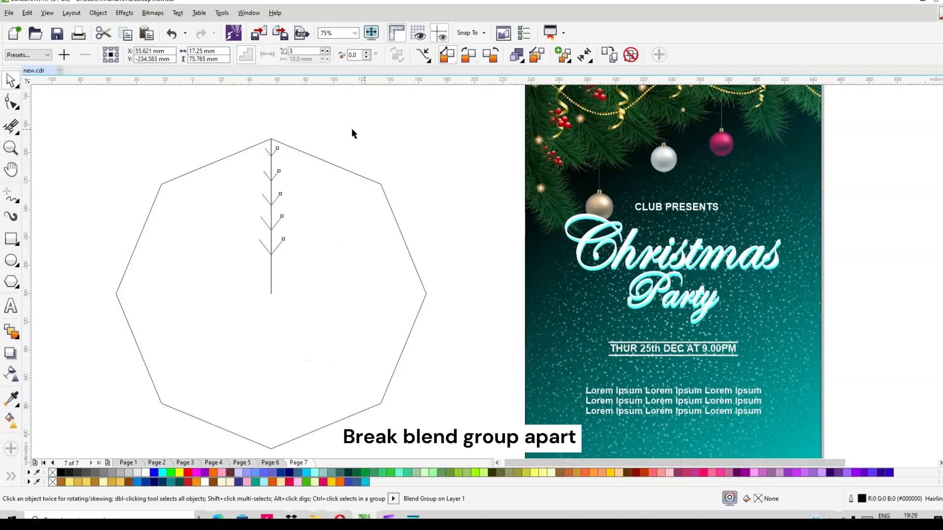
- Give all V shapes and the vertical line a 2.0 mm outline, and ungroup and weld them into one branch
left_click_drag(246, 123, 298, 274)
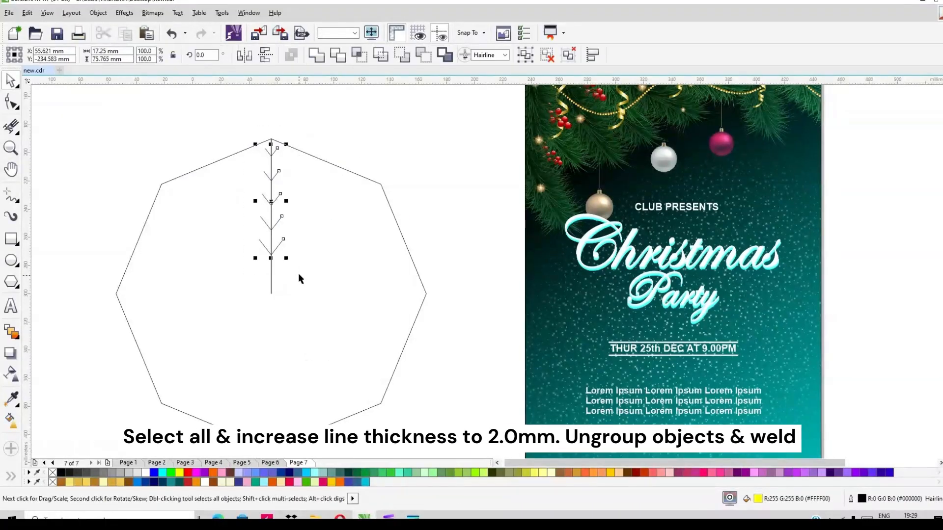
left_click(271, 281, "shift")
left_click(491, 55)
left_click(505, 55)
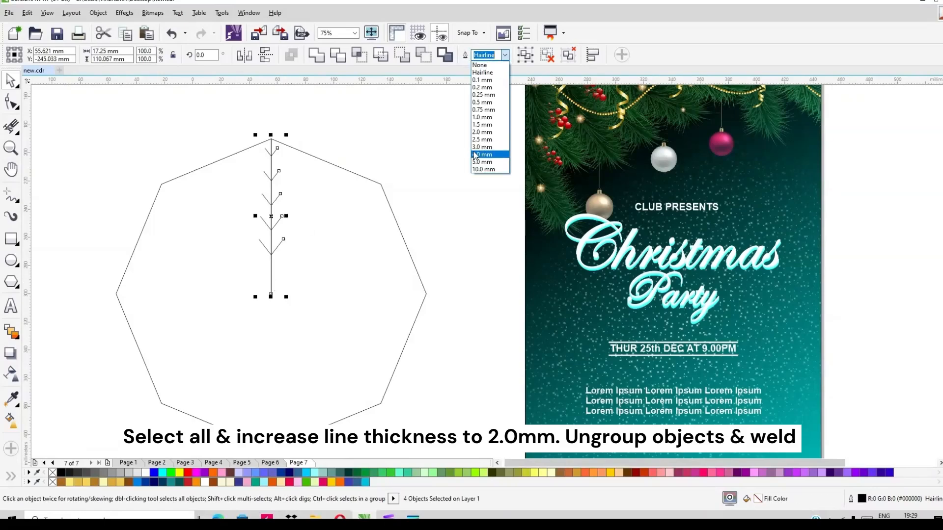
left_click(479, 133)
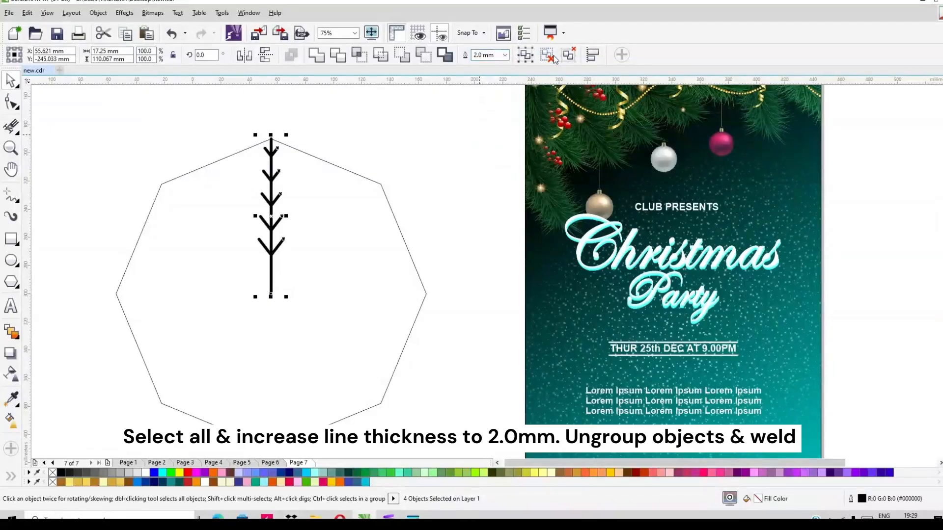
key("ctrl+u")
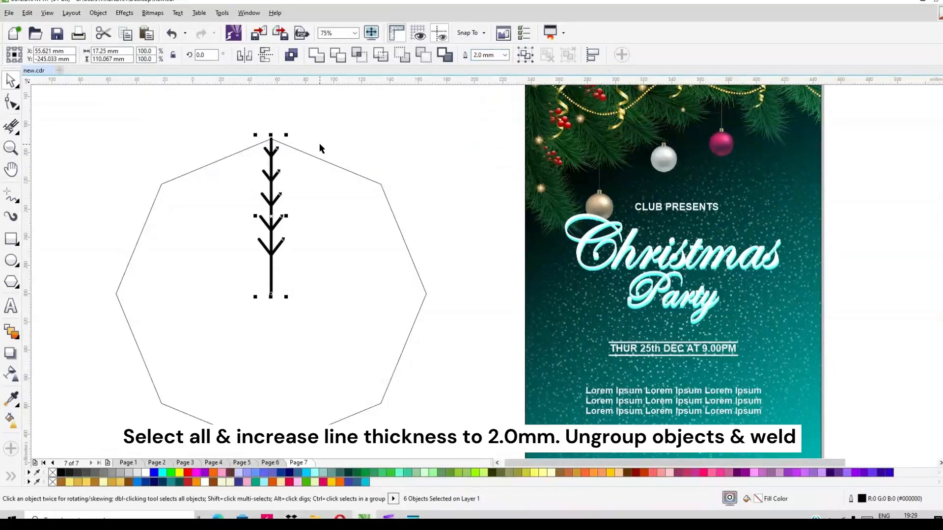
left_click(317, 54)
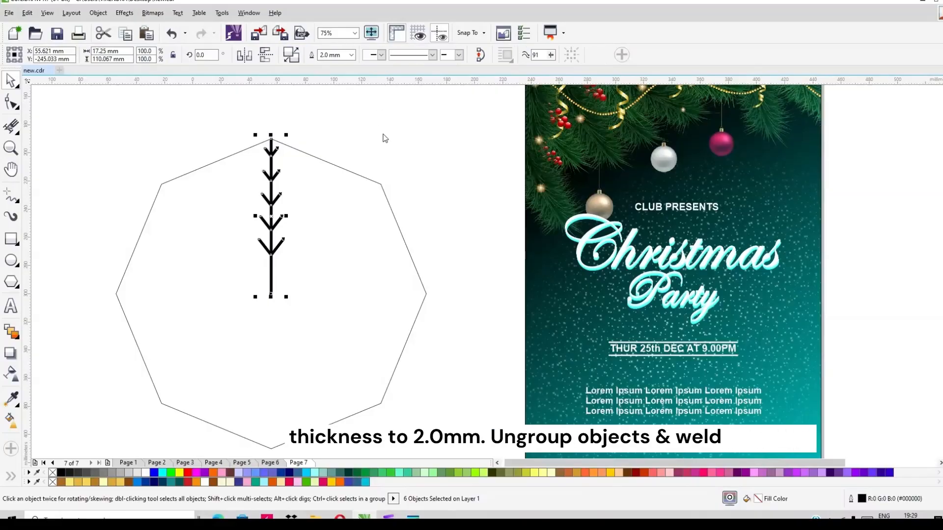
- Draw a circle about 18.7 mm across and align its center with the octagon's center both ways
left_click(7, 265)
left_click_drag(106, 172, 132, 199)
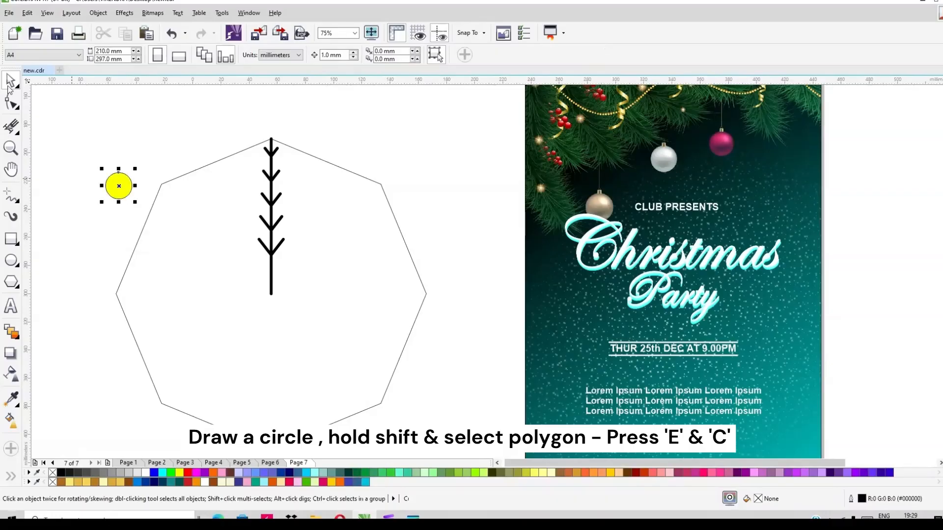
key("space")
left_click(168, 223, "shift")
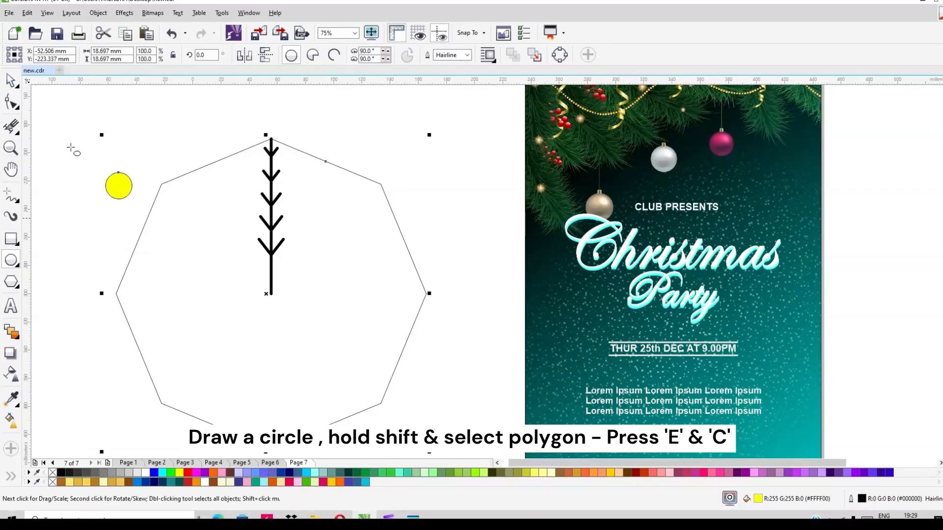
key("e")
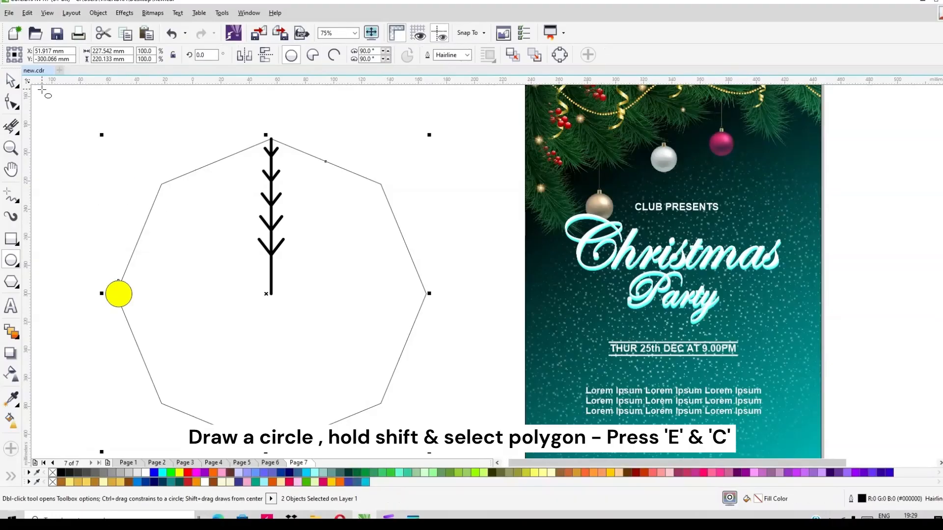
key("c")
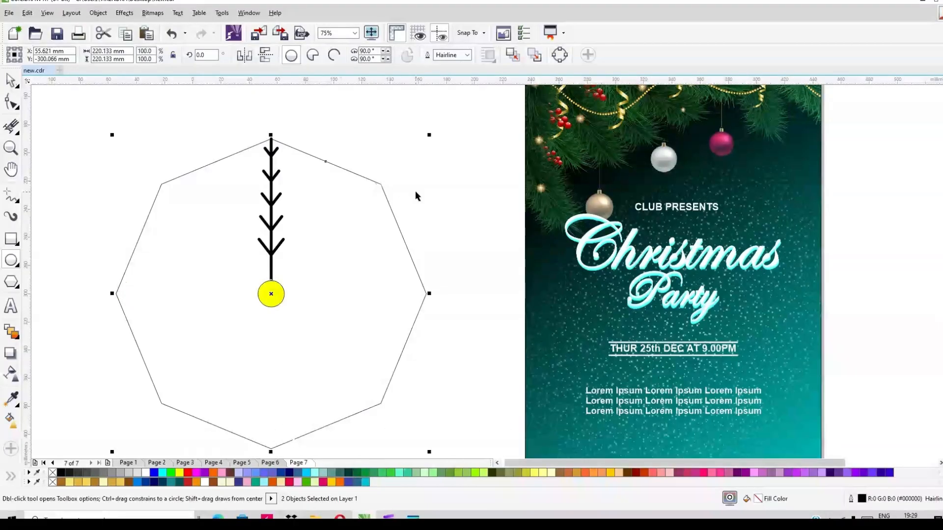
- Set the circle's outline to 2.0 mm and enlarge it from its center to about 24 mm across
left_click(272, 285)
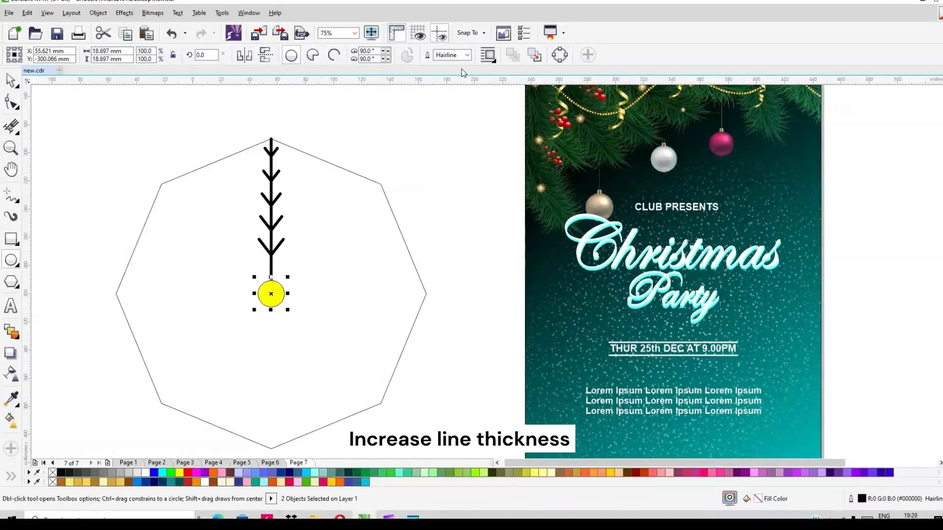
left_click(467, 55)
left_click(453, 132)
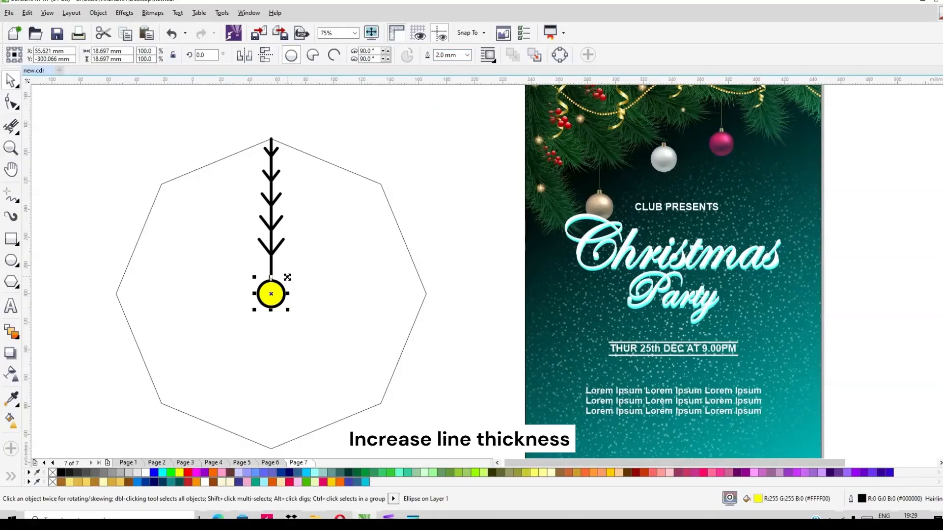
left_click_drag(288, 277, 295, 274)
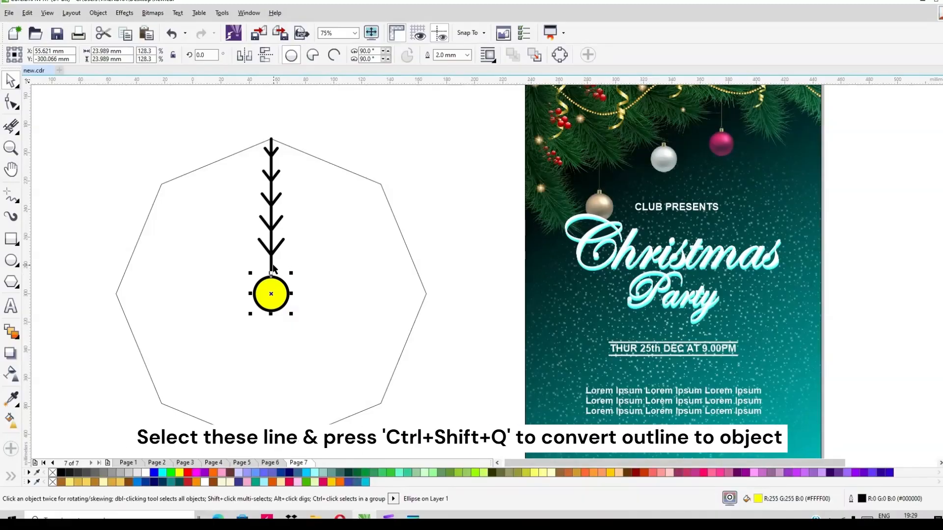
- Convert the welded branch's outline to an object and trim the branch with the circle
left_click_drag(211, 123, 339, 301)
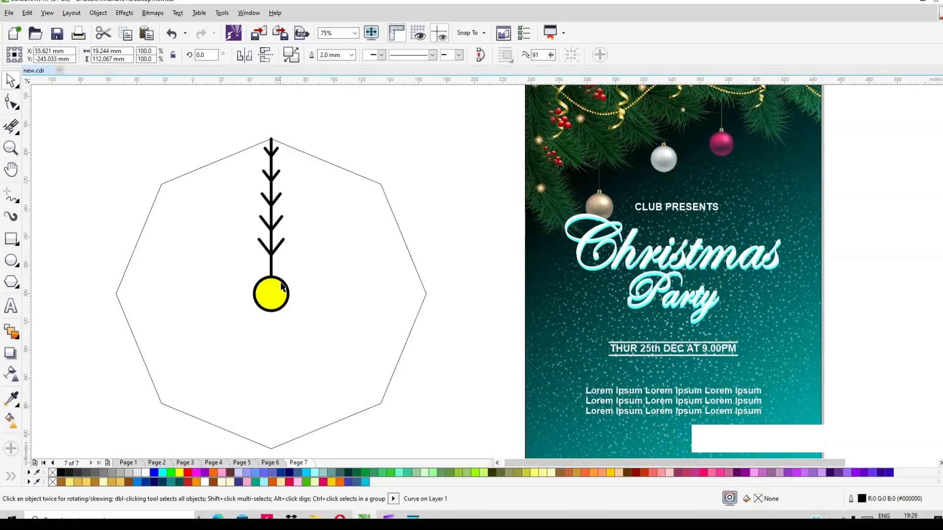
left_click(271, 294)
left_click(278, 250, "shift")
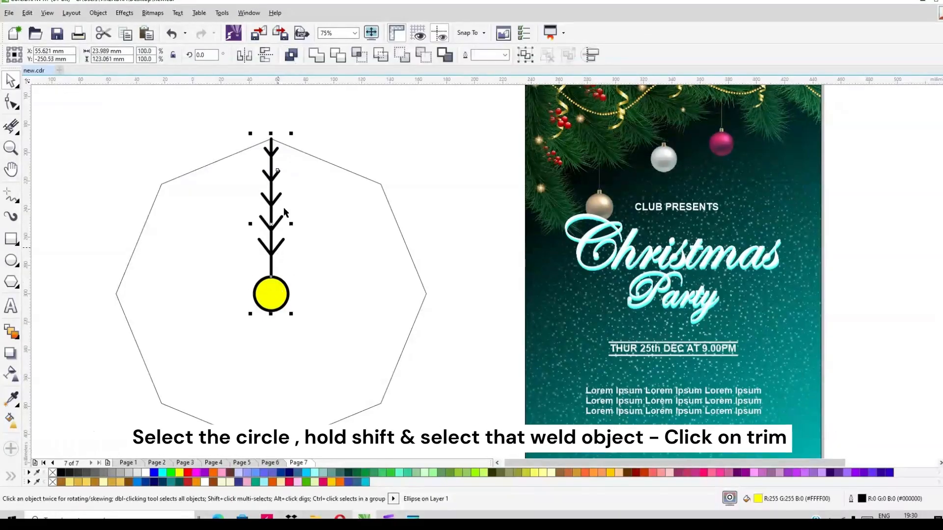
left_click(340, 55)
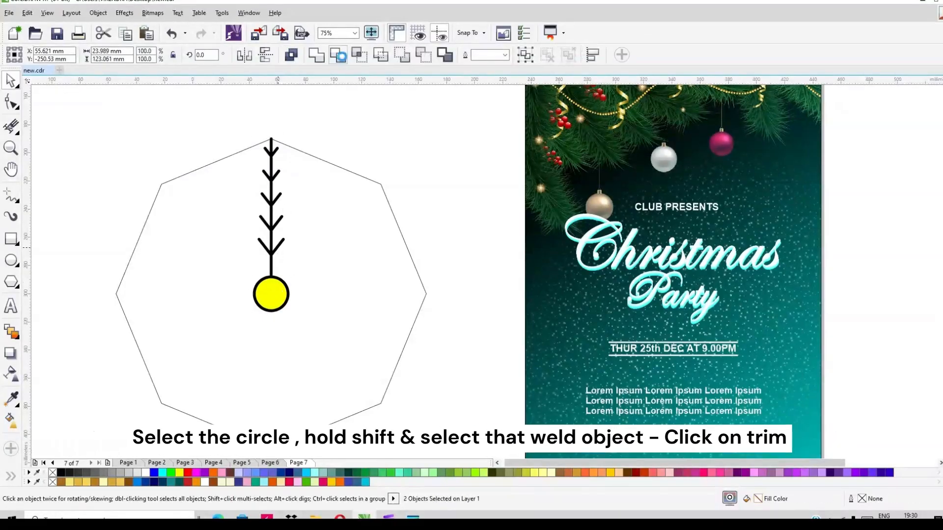
- Remove the circle's fill and convert its outline to an object
left_click(278, 285)
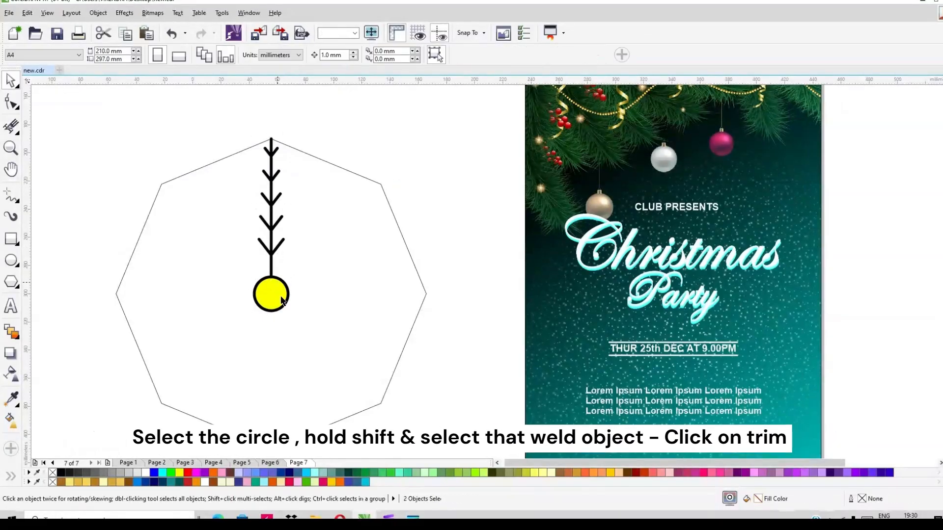
left_click(53, 473)
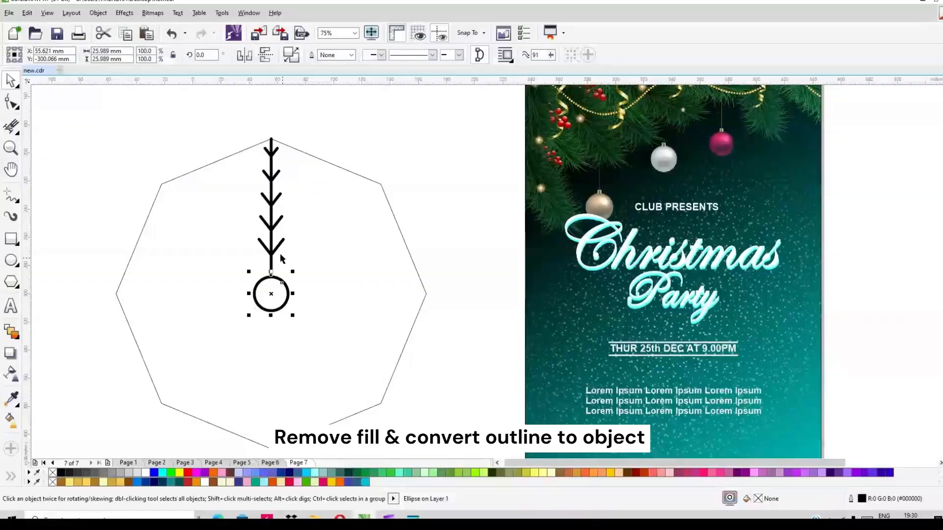
- Place the branch's rotation pivot at the circle's center and create a copy rotated 45 degrees clockwise
left_click(271, 207)
left_click(271, 208)
left_click_drag(271, 208, 271, 294)
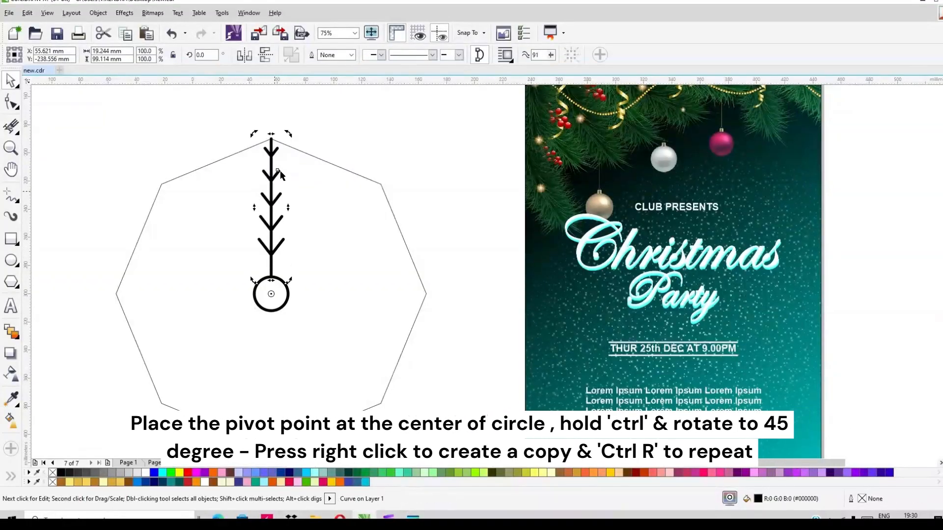
left_click_drag(287, 135, 418, 192)
right_click(418, 192)
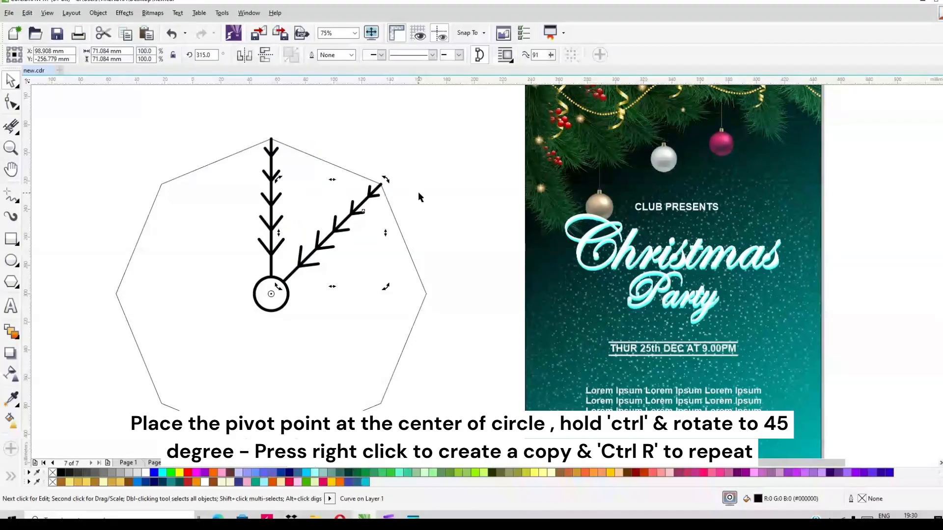
- Repeat the 45-degree rotated branch copy six more times to complete eight branches around the circle
key("ctrl+r")
key("ctrl+r")
key("ctrl+r")
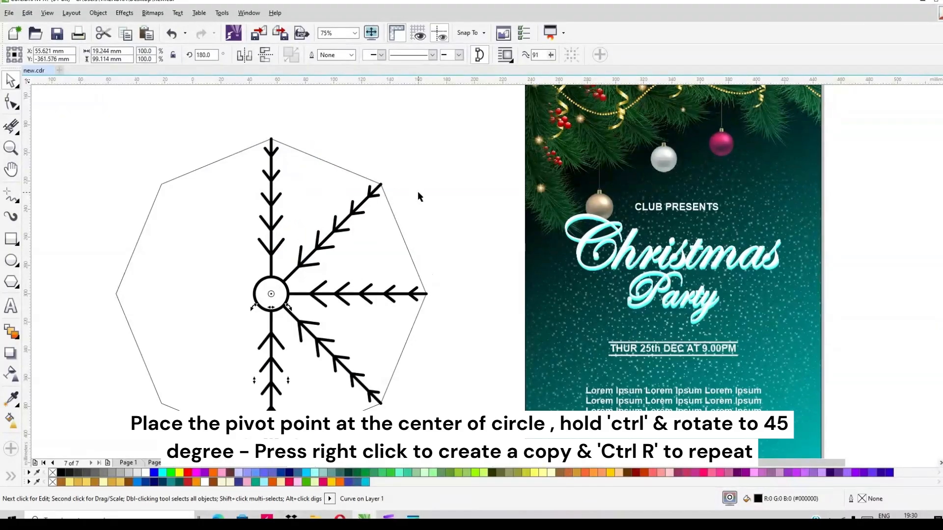
key("ctrl+r")
key("ctrl+r")
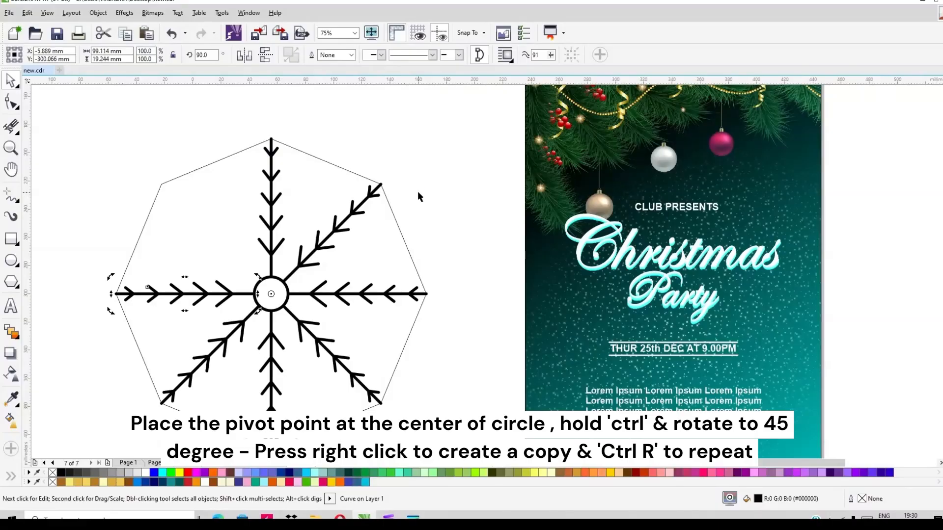
key("ctrl+r")
- Delete the octagon guide and weld all the branches and the circle into one snowflake
left_click(333, 182)
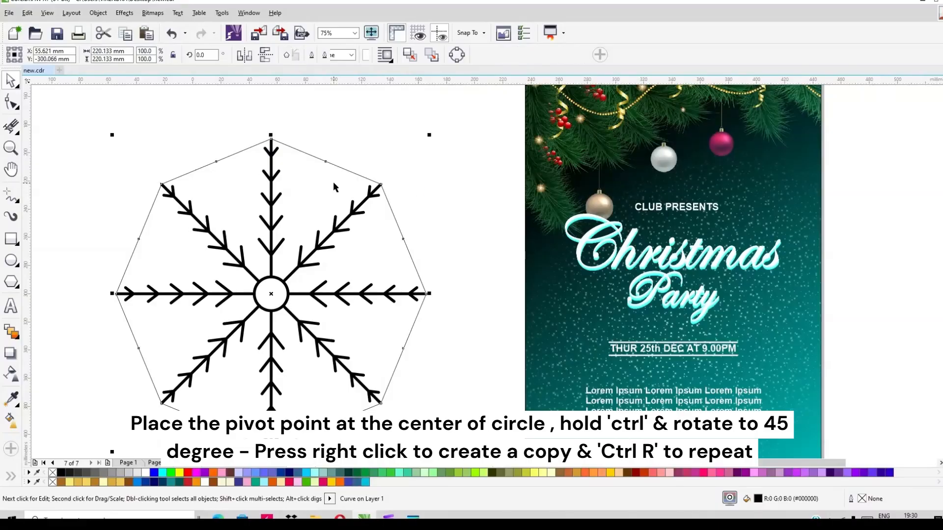
key("Delete")
left_click_drag(104, 112, 432, 453)
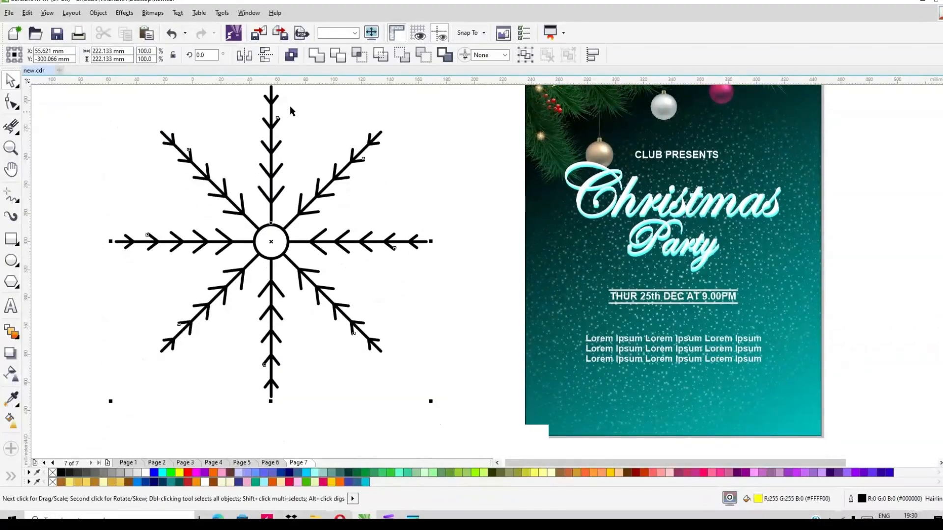
left_click(316, 57)
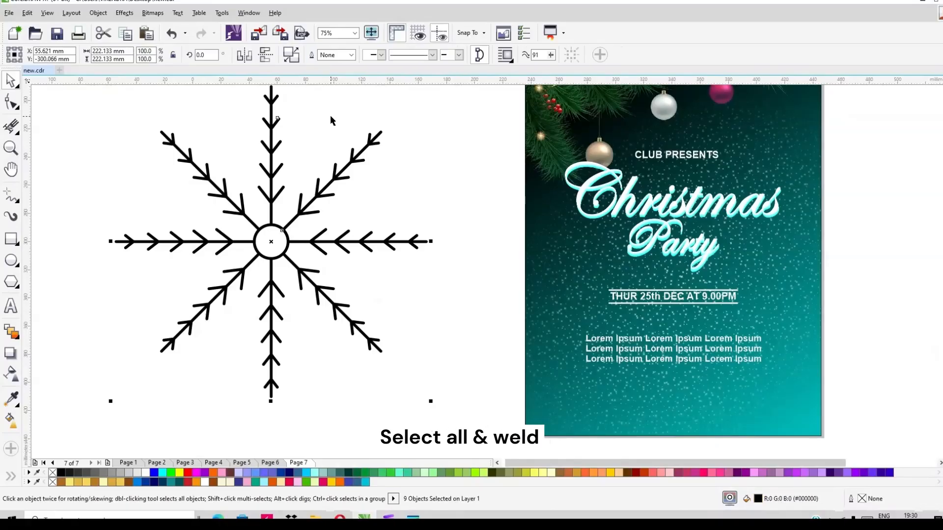
- Shrink the snowflake to about 34 mm on the flyer, below the title's initial C, and color it white
left_click_drag(286, 241, 350, 288)
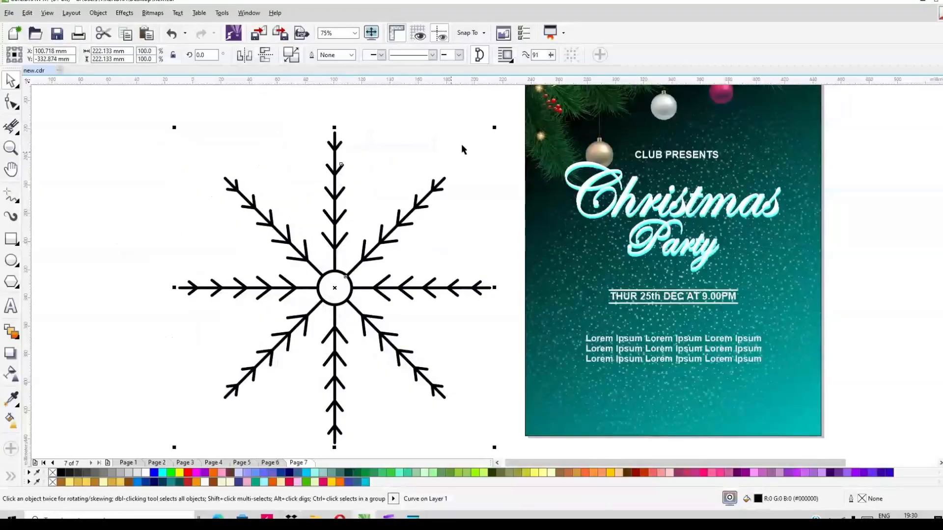
left_click_drag(494, 126, 562, 265)
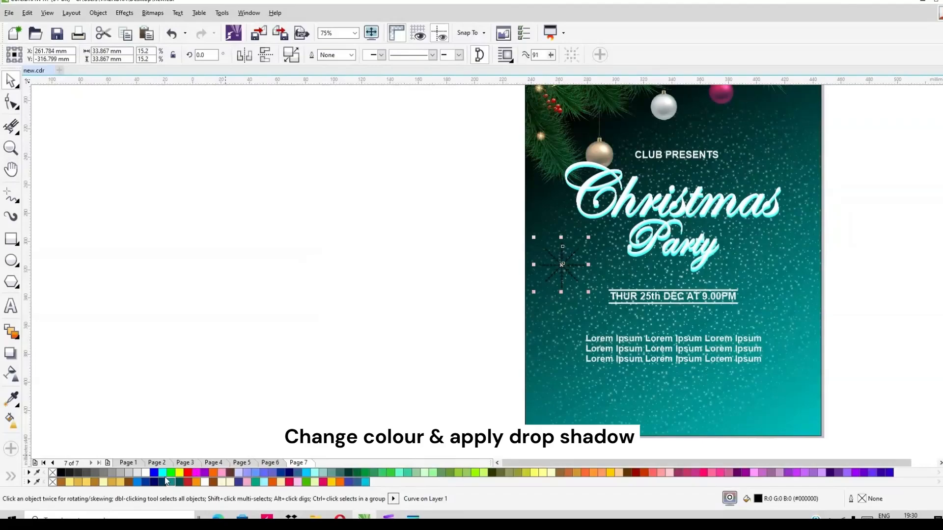
left_click(147, 474)
scroll(817, 253, "up", 1)
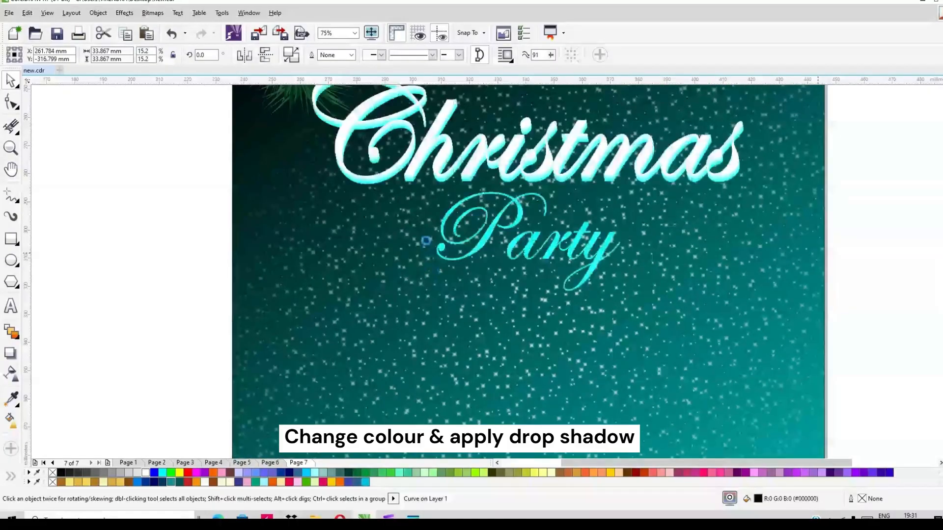
scroll(370, 254, "down", 1)
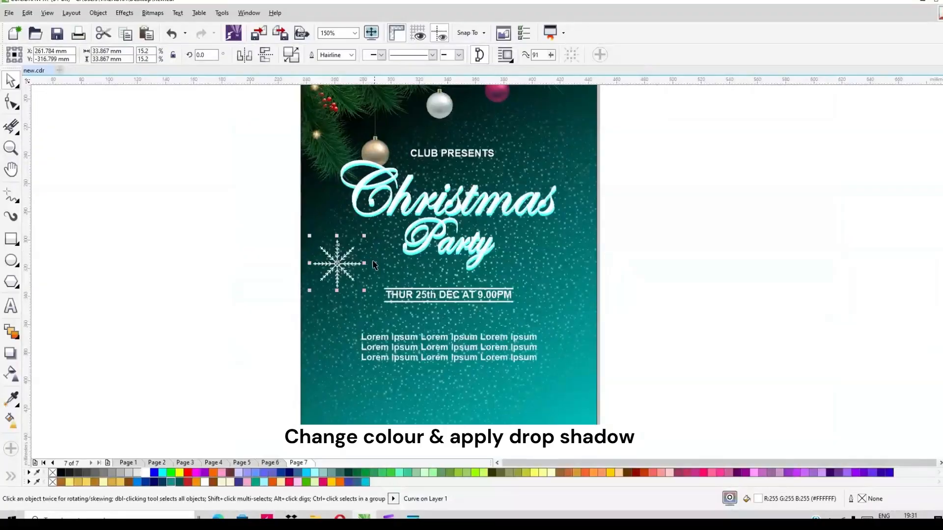
- Shift the white snowflake slightly down and right, closer to the event date line
left_click(339, 265)
left_click_drag(341, 269, 354, 280)
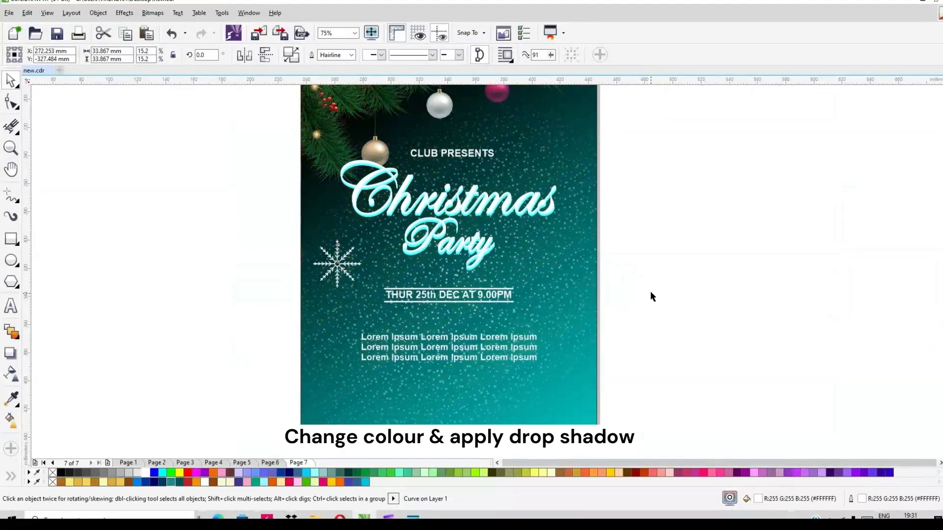
left_click(354, 281)
- Apply a drop shadow to the snowflake and set its feathering to 8
scroll(357, 281, "up", 2)
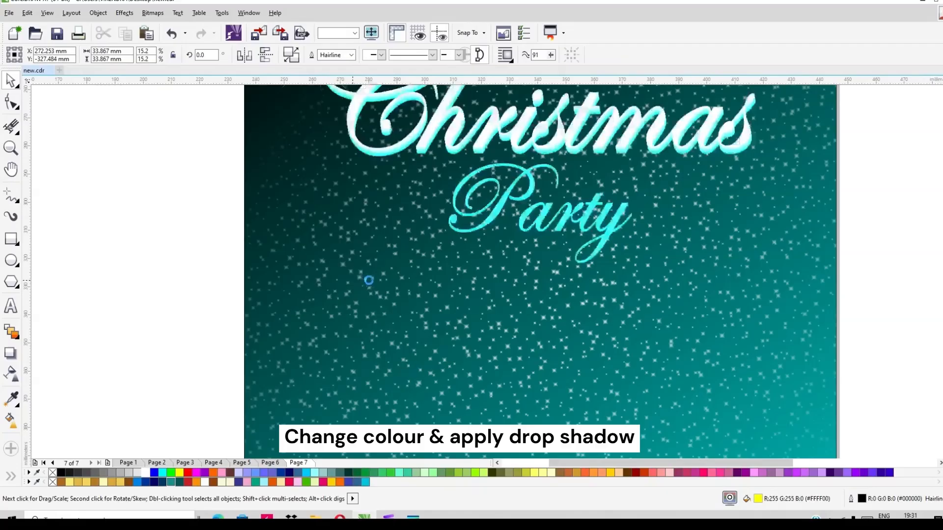
left_click_drag(352, 289, 383, 308)
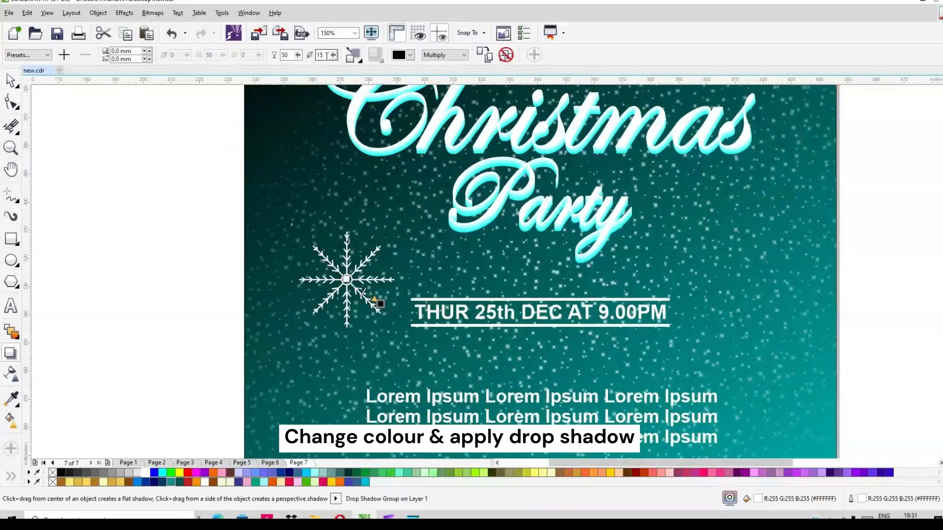
type("8")
key("Return")
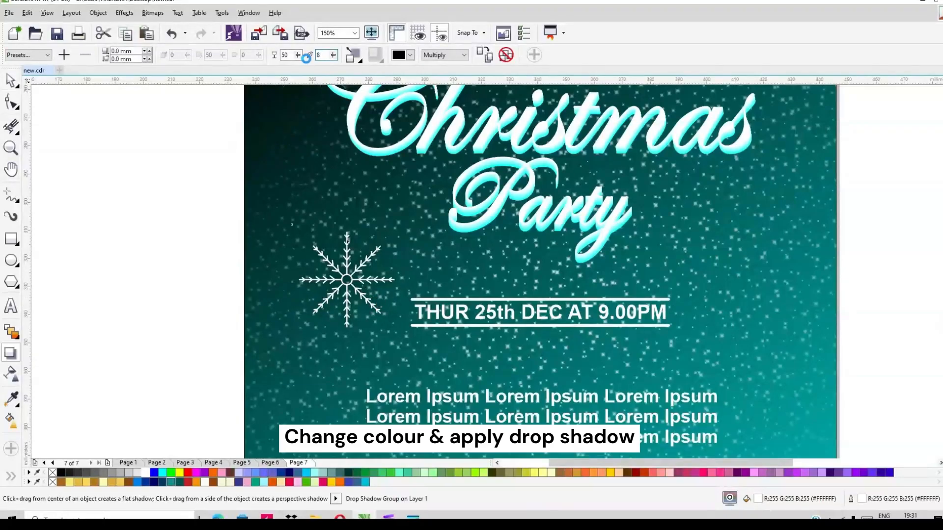
- Group the snowflake with its drop shadow and place a copy across the flyer's right edge
left_click(10, 79)
left_click_drag(187, 174, 442, 360)
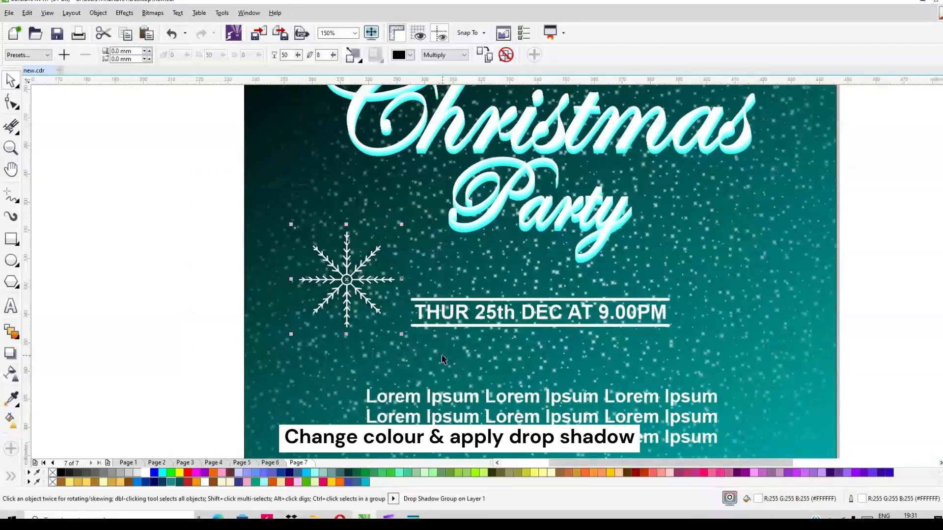
left_click(342, 228)
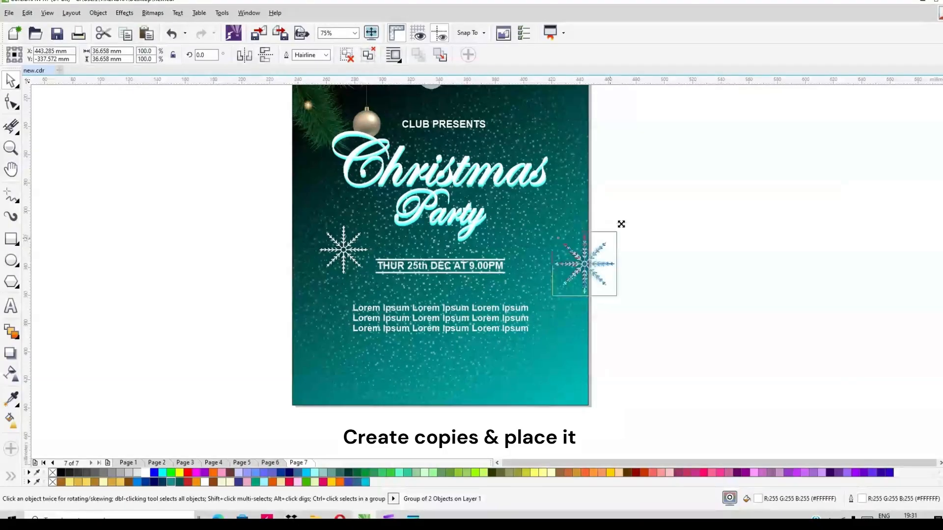
- Enlarge the snowflake copy to about 137.8%, rotate it to about 347.8 degrees and adjust its position over the flyer's right edge
left_click_drag(622, 224, 587, 278)
left_click_drag(622, 240, 632, 246)
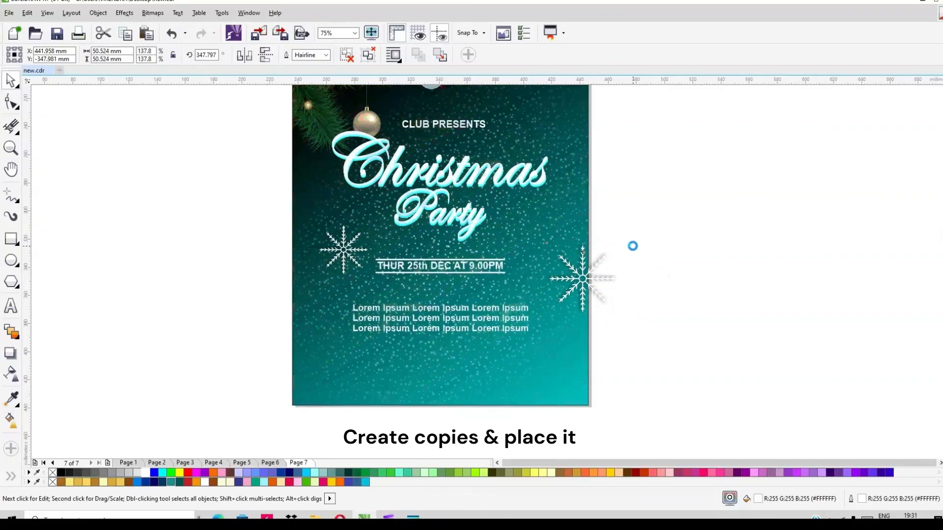
left_click(655, 256)
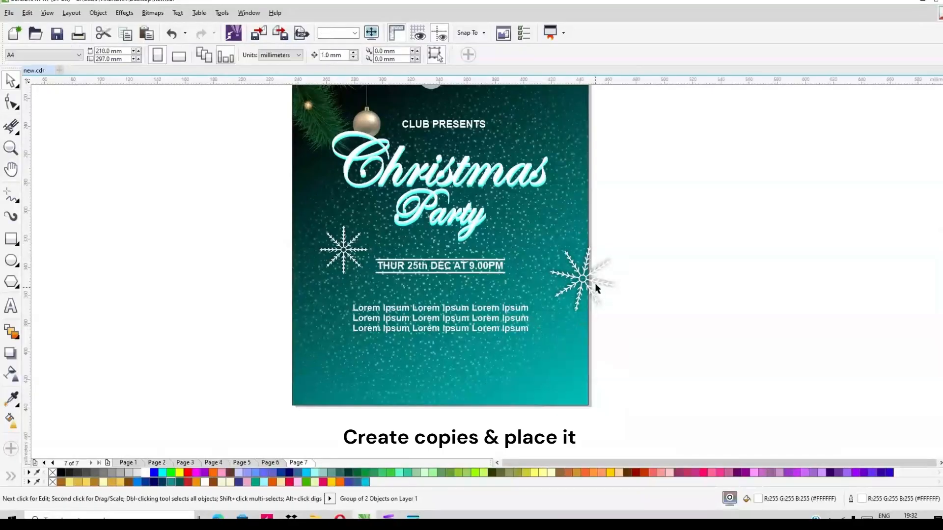
left_click(596, 288)
left_click_drag(596, 284, 599, 281)
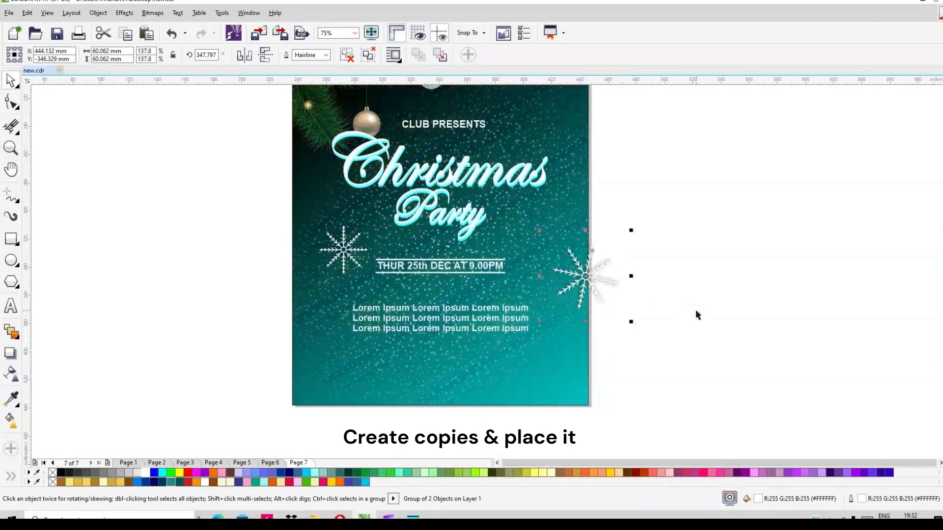
- PowerClip the right-edge snowflake inside the flyer's gradient background rectangle
right_click(592, 278)
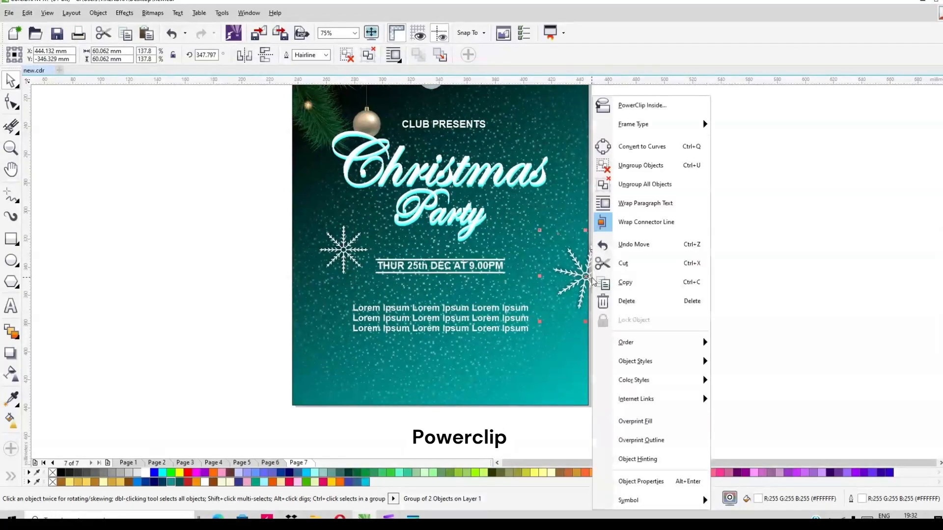
left_click(642, 105)
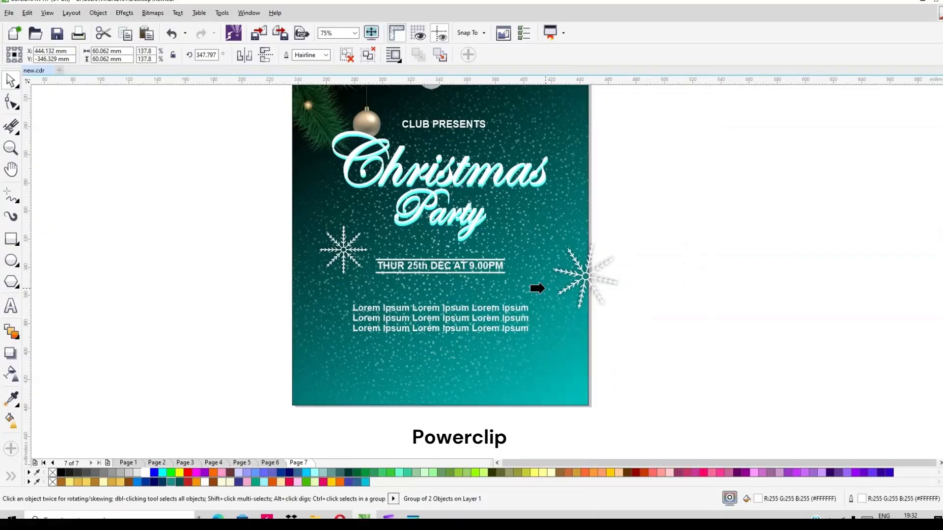
left_click(565, 331)
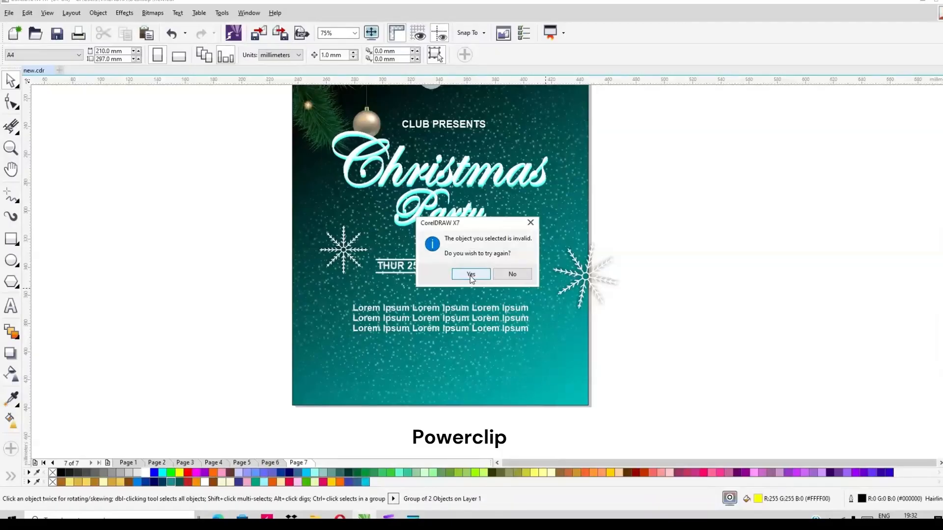
left_click(471, 275)
left_click(566, 360)
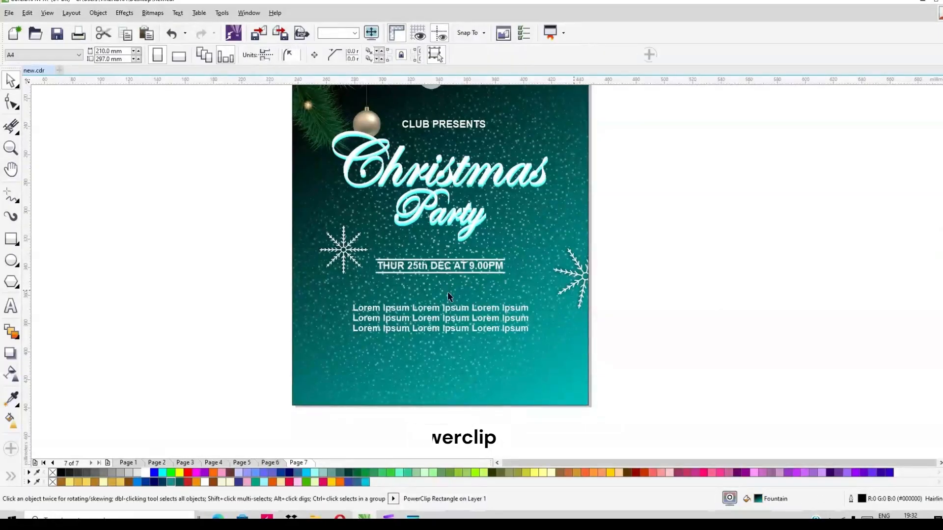
- Copy the snowflake beside the date to the flyer's lower-left corner and enlarge it to about 165.5%
left_click(347, 254)
left_click_drag(347, 251, 325, 386)
left_click_drag(354, 357, 370, 343)
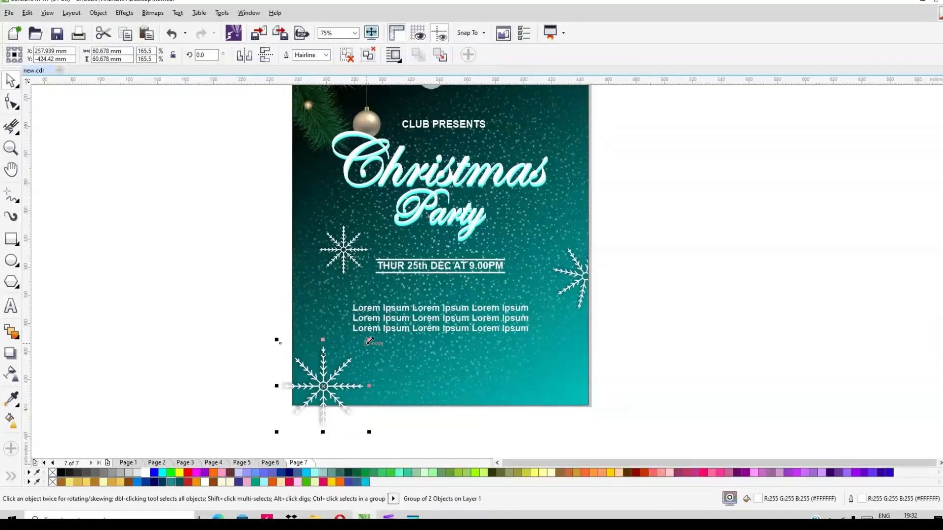
left_click(253, 396)
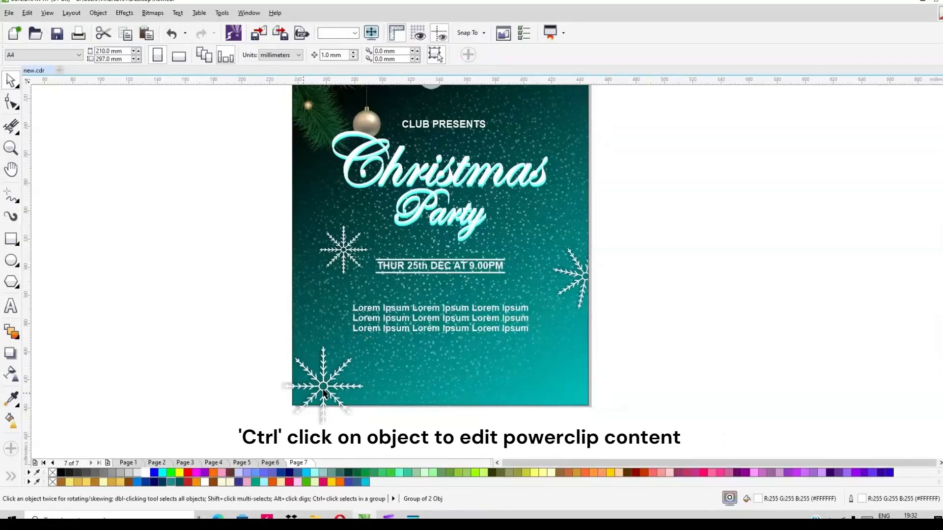
- Edit the background's PowerClip contents, rotate the right-edge snowflake upright to about 0.5 degrees, and finish editing
left_click(584, 279)
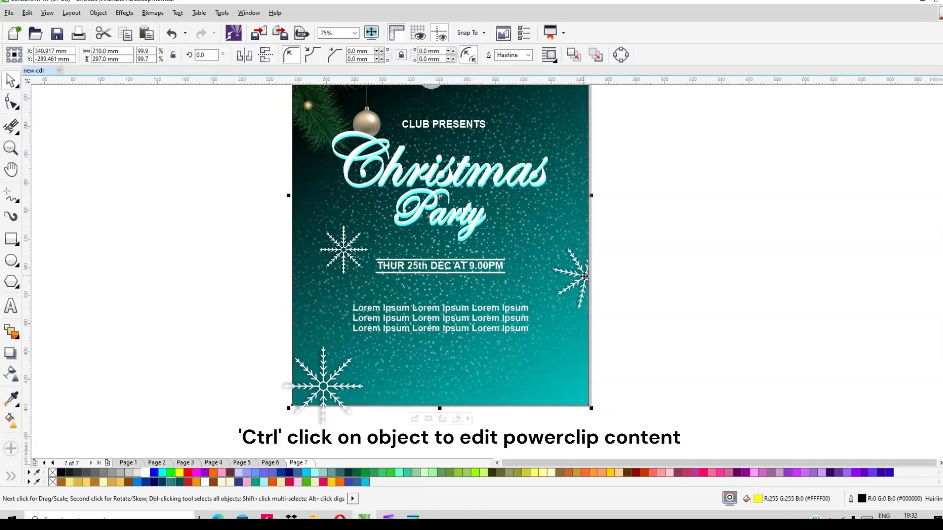
left_click(585, 275, "ctrl")
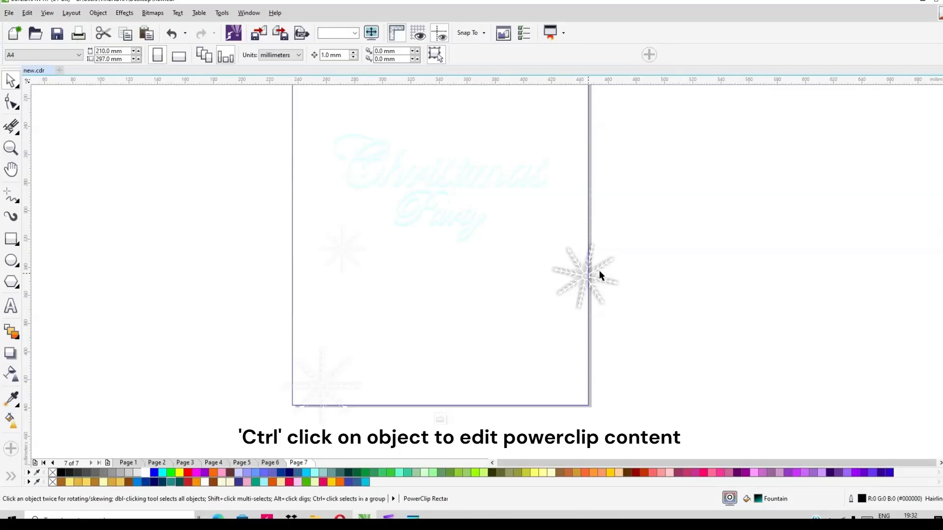
left_click(593, 272)
left_click_drag(631, 231, 619, 225)
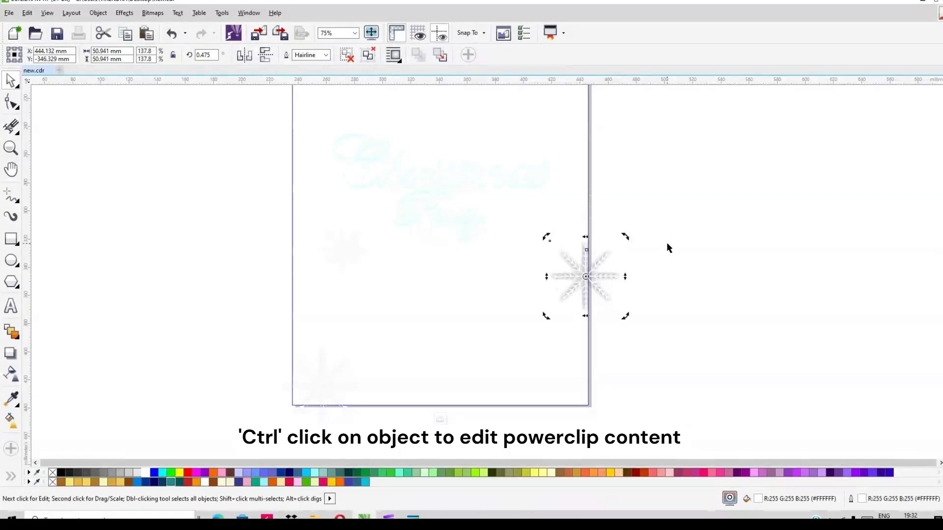
left_click(667, 246, "ctrl")
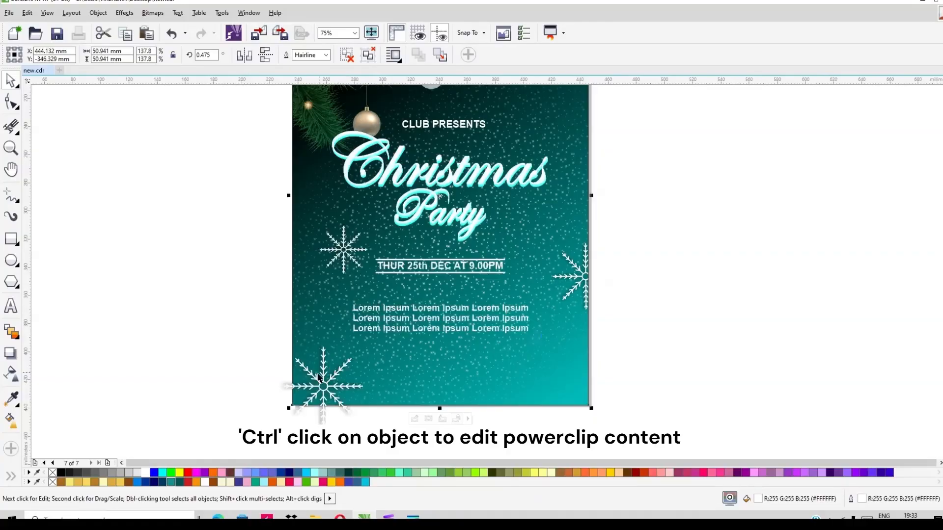
- Enlarge the lower-left snowflake to about 186.7% and shift it farther over the flyer's corner
left_click(326, 387)
left_click(345, 371, "ctrl")
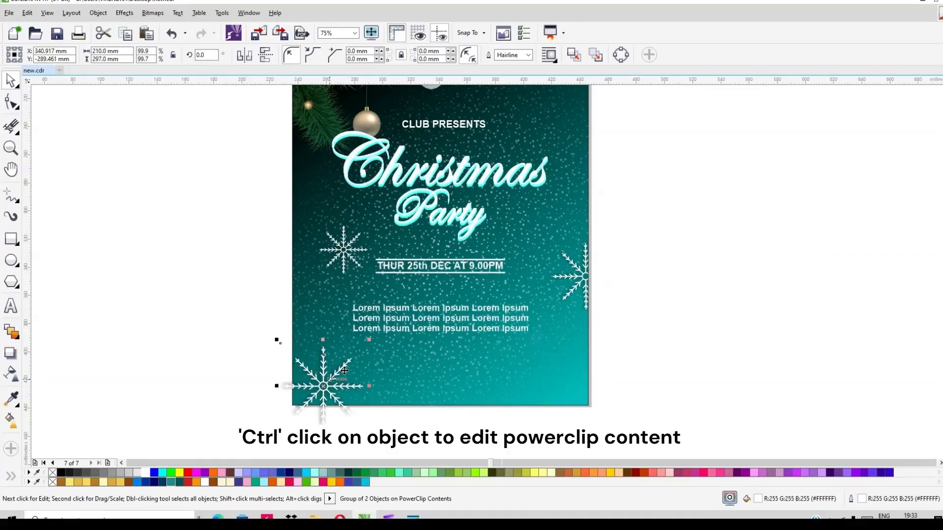
left_click_drag(374, 338, 382, 332)
left_click_drag(324, 387, 318, 392)
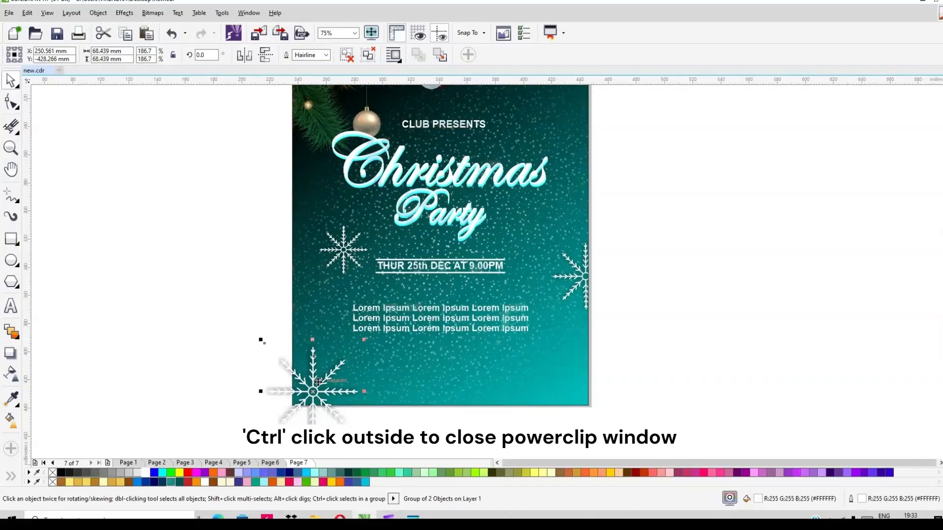
- PowerClip the lower-left snowflake inside the flyer's gradient background rectangle
right_click(318, 382)
left_click(346, 104)
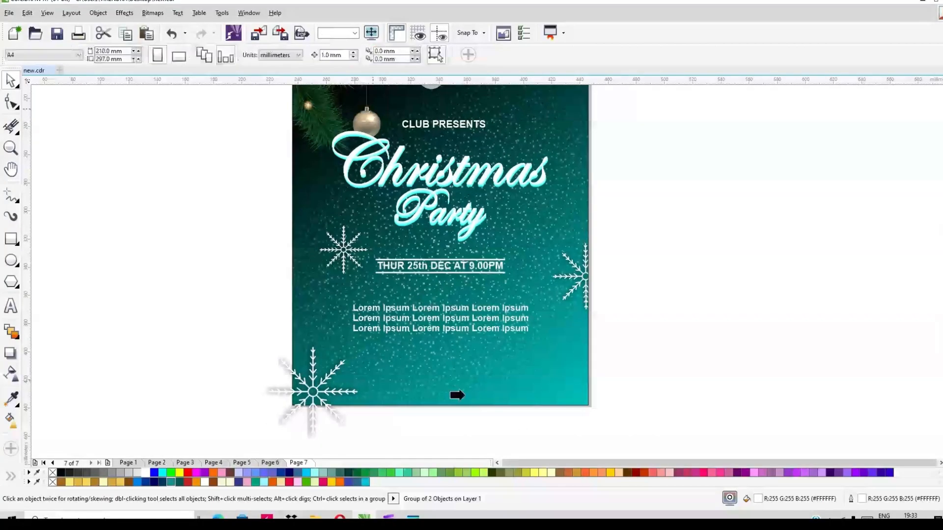
left_click(725, 355)
- Edit the background's PowerClip contents, shift the lower-left snowflake slightly up and inward onto the flyer, and finish editing
scroll(430, 394, "down", 1)
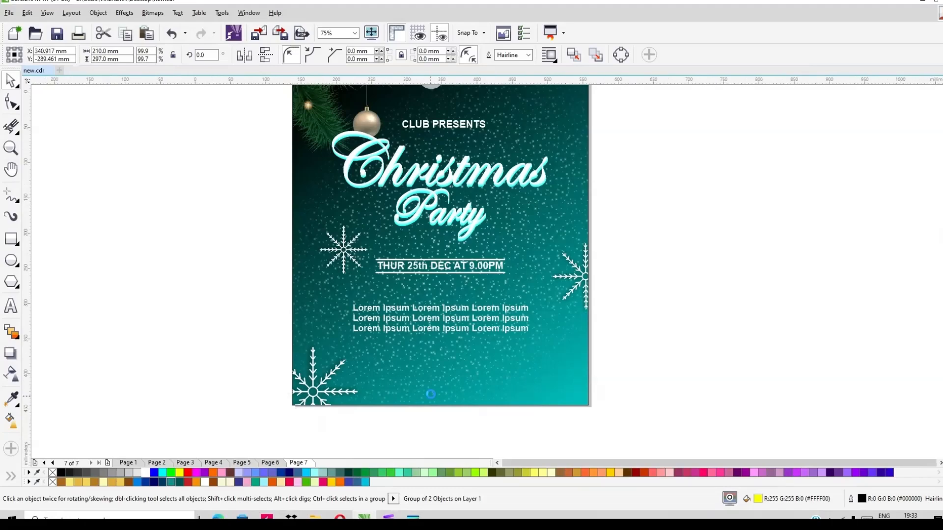
scroll(448, 360, "up", 1)
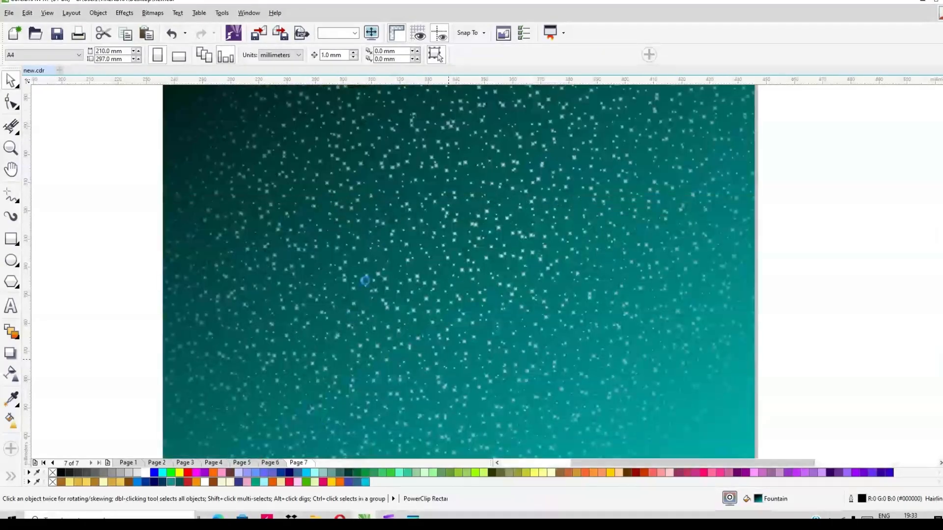
left_click(272, 238)
scroll(421, 211, "down", 1)
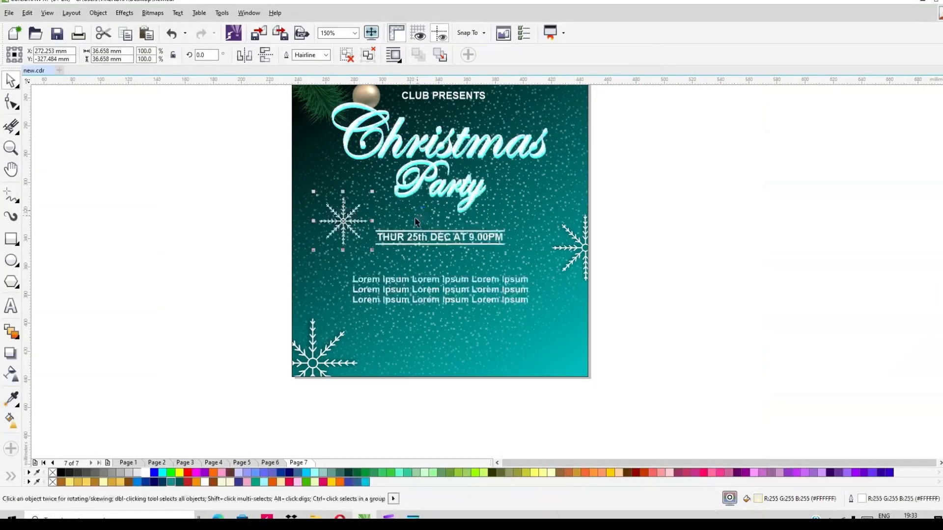
scroll(351, 353, "down", 1)
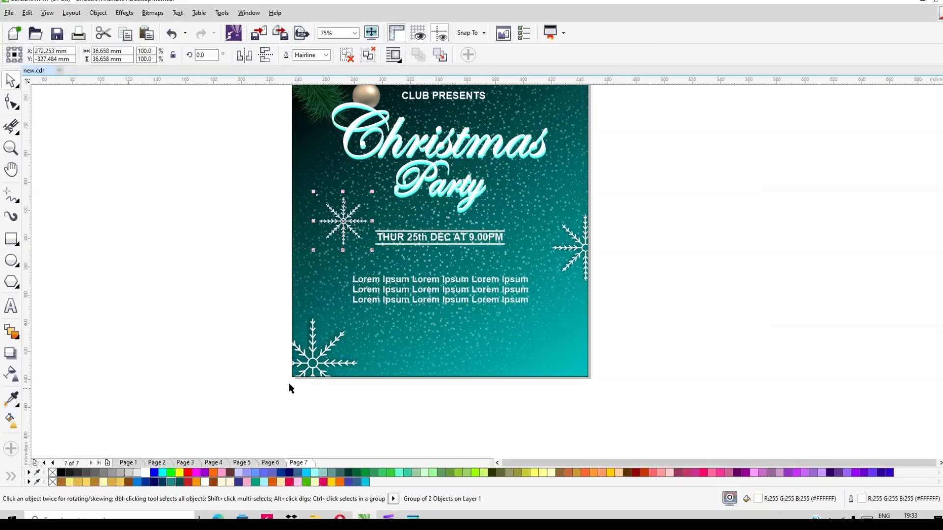
left_click(322, 369)
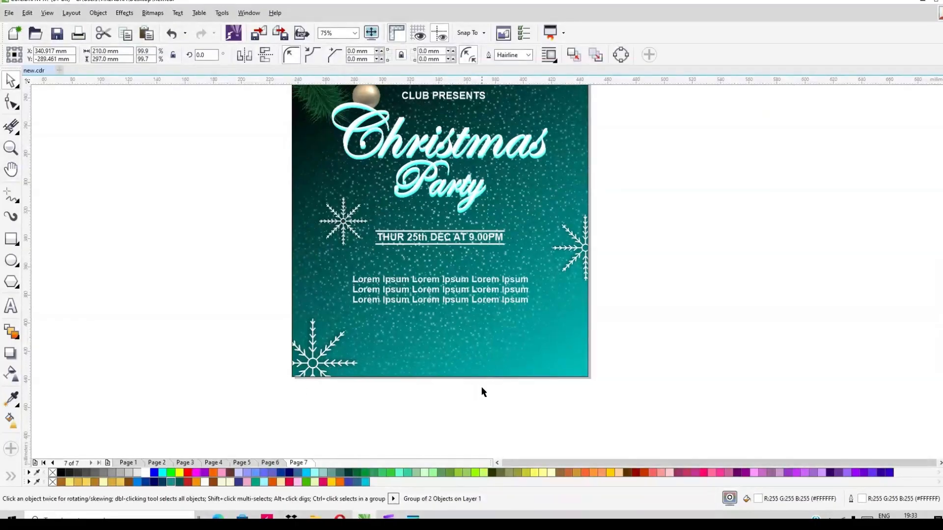
left_click(323, 362)
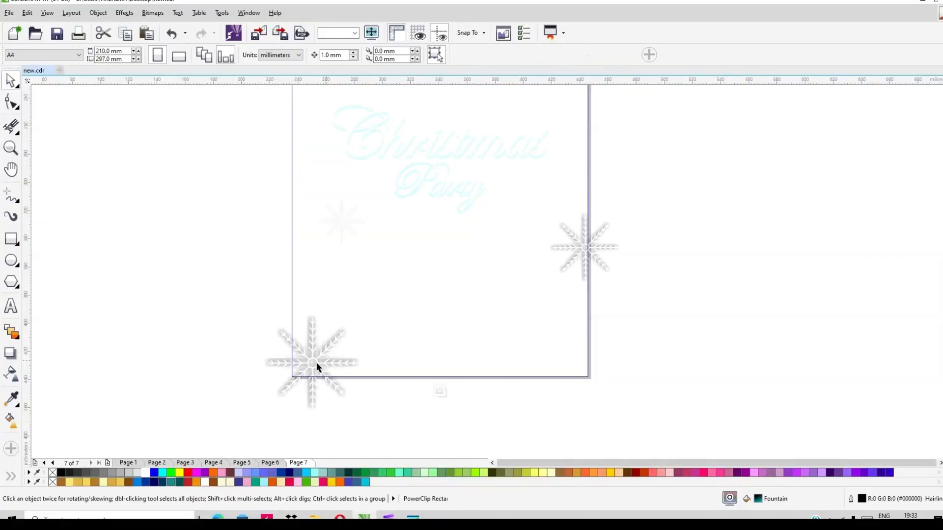
left_click(317, 364)
mouse_move(317, 364)
left_mouse_down()
mouse_move(330, 354)
mouse_move(321, 352)
left_mouse_up()
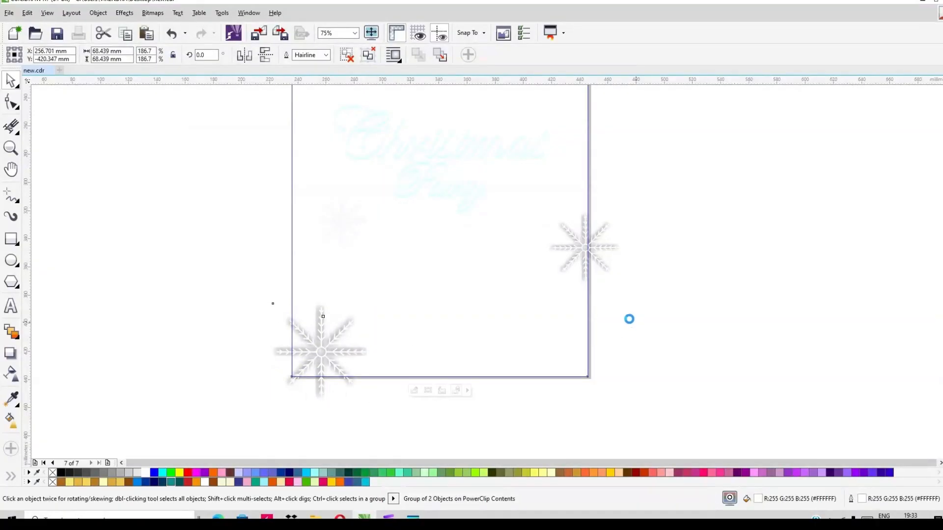
- Move the small snowflake beside the date line up so it sits beside the word Party
left_click(344, 224)
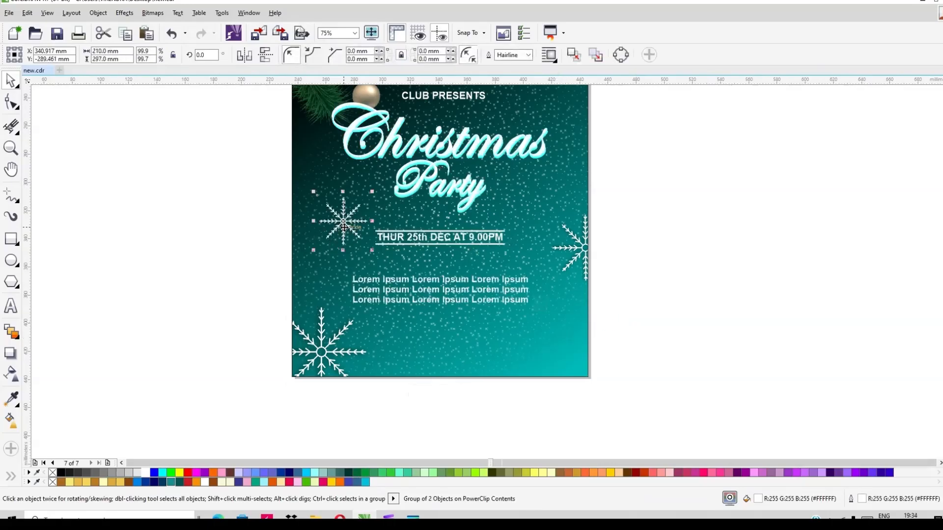
left_click_drag(343, 225, 335, 193)
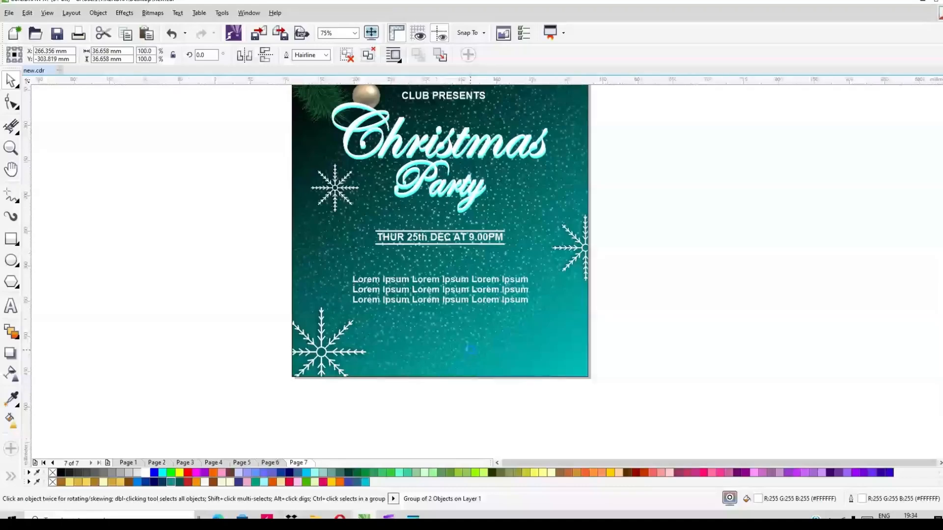
scroll(470, 350, "down", 1)
key("Escape")
- Adjust the background rectangle's fountain fill by shifting its black start point slightly toward the flyer's centre
left_click(497, 325)
key("g")
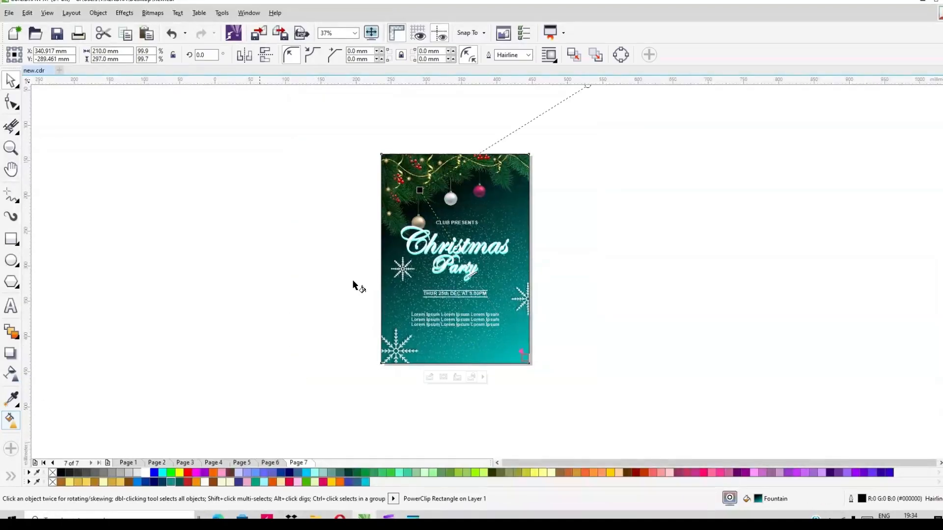
left_click(479, 286)
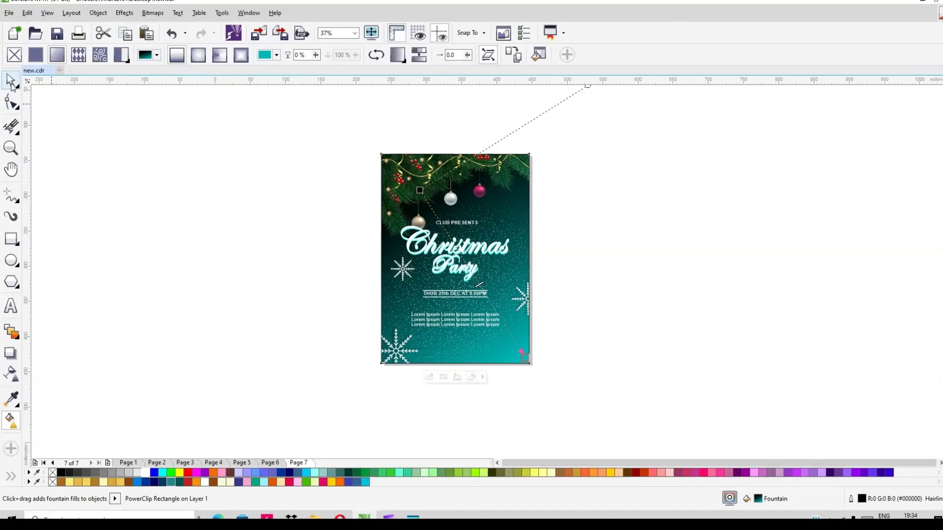
scroll(452, 212, "up", 1)
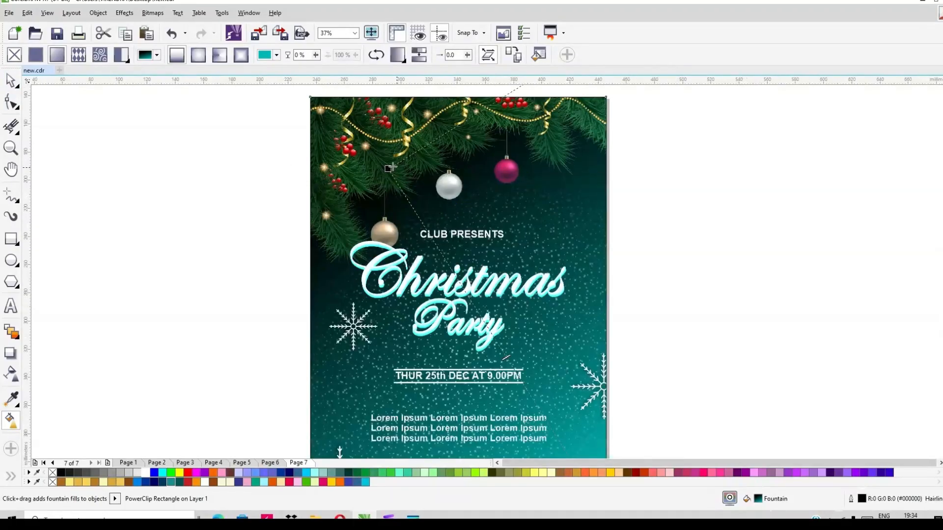
left_click(399, 180)
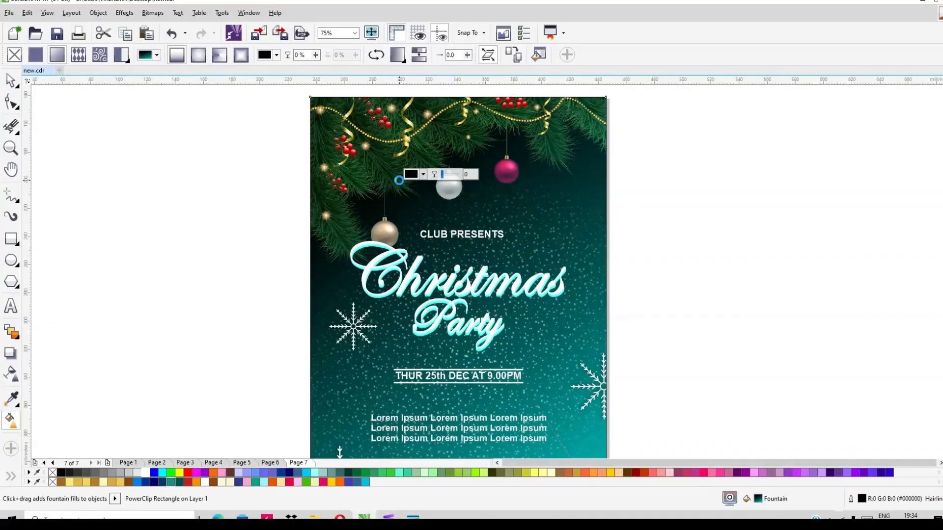
left_click(10, 80)
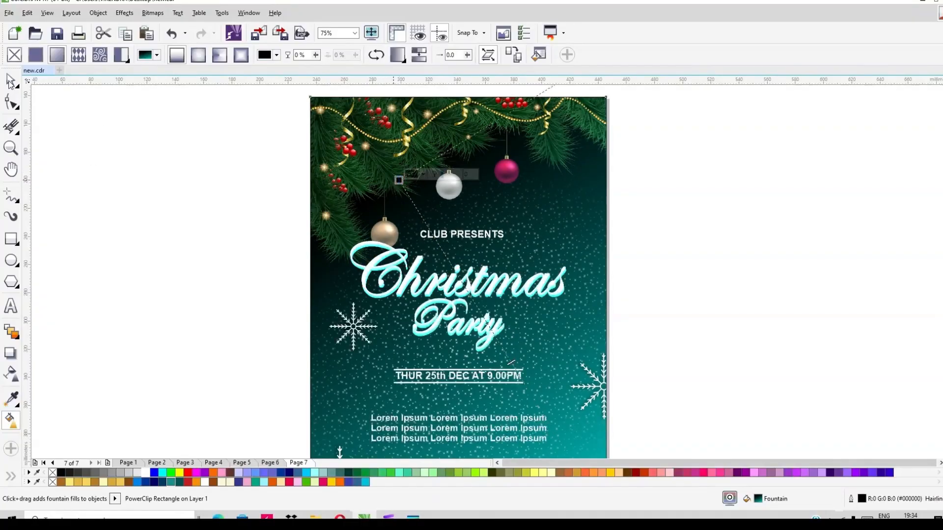
scroll(467, 237, "down", 1)
scroll(472, 232, "down", 1)
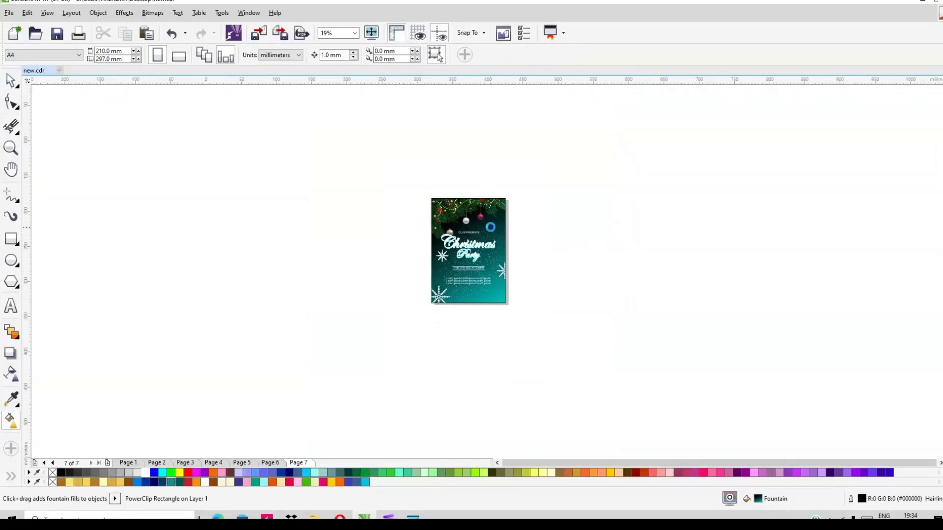
scroll(491, 228, "up", 2)
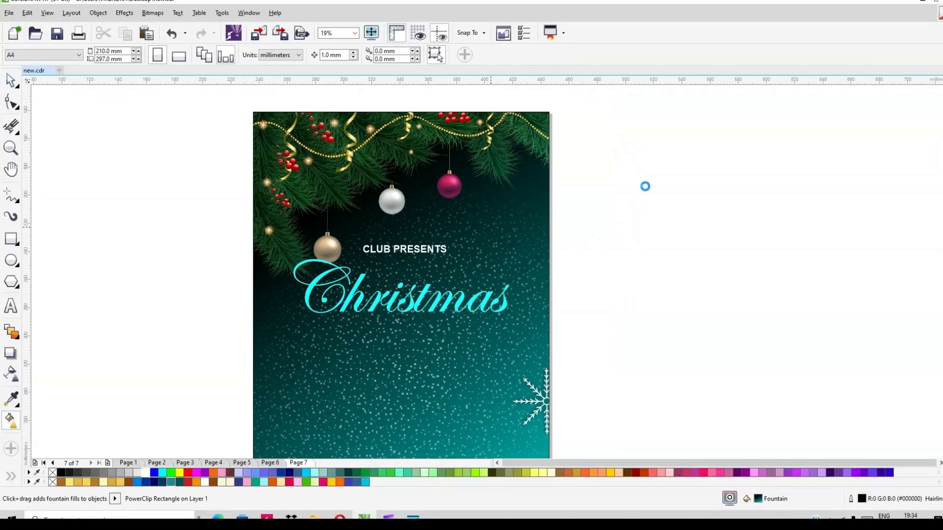
key("space")
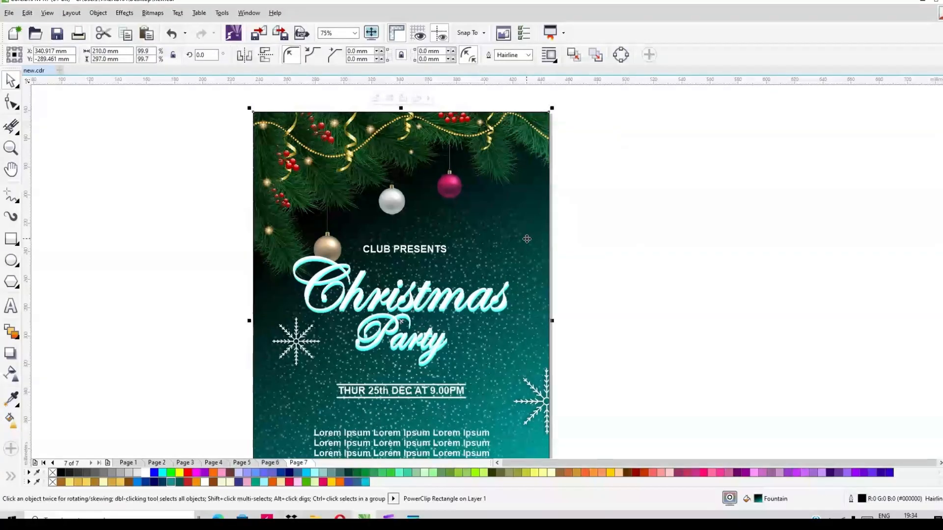
left_click_drag(527, 239, 579, 236)
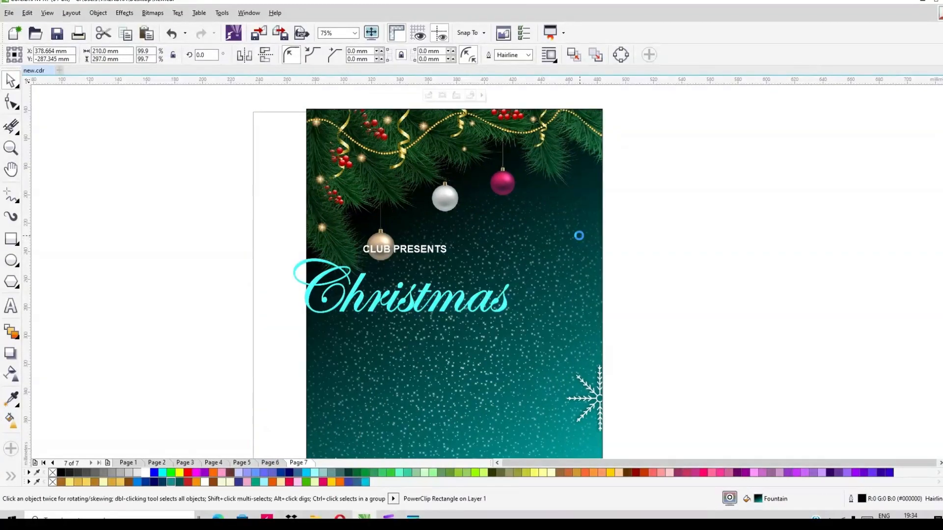
key("ctrl+z")
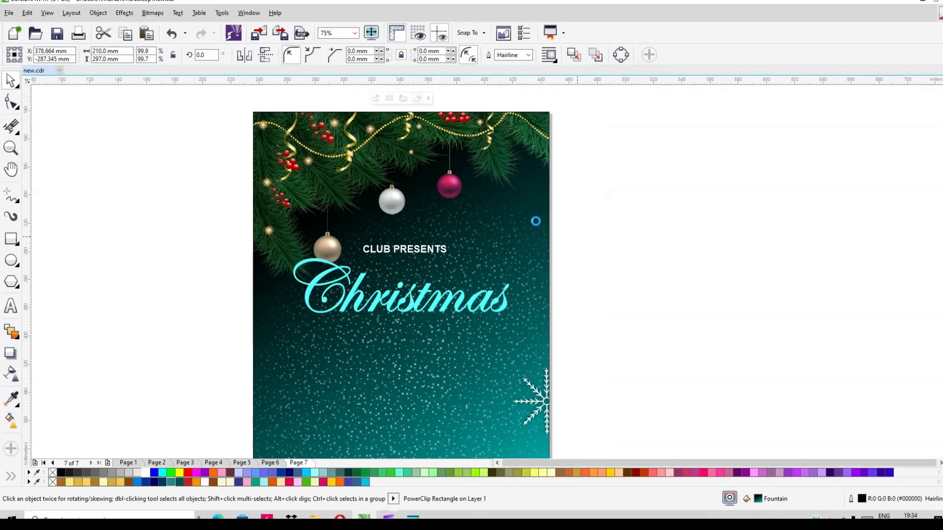
scroll(455, 186, "down", 2)
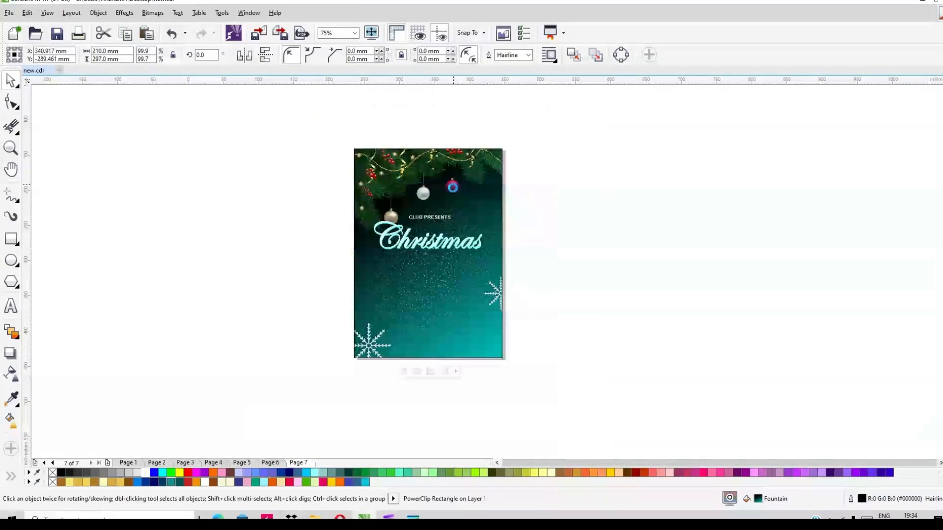
- Select all the flyer's objects, group them together, and clear the selection
left_click_drag(288, 134, 573, 390)
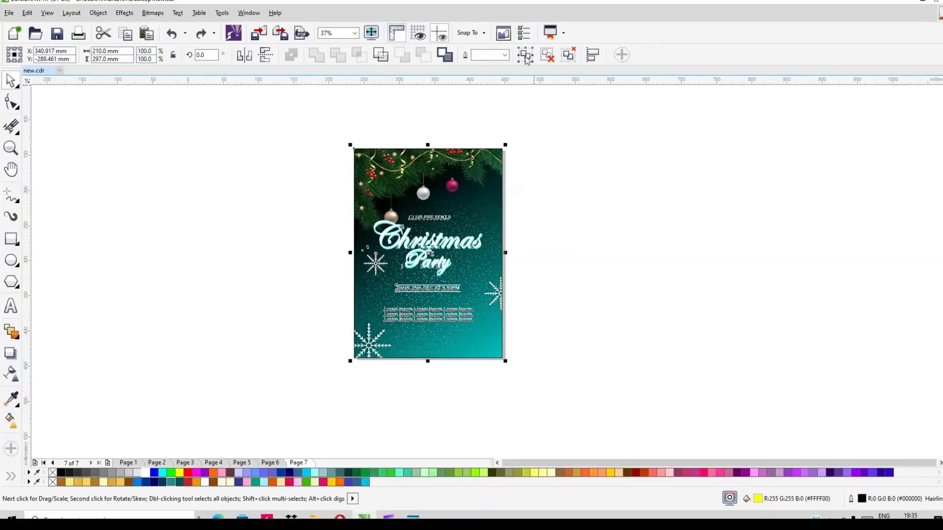
key("ctrl+g")
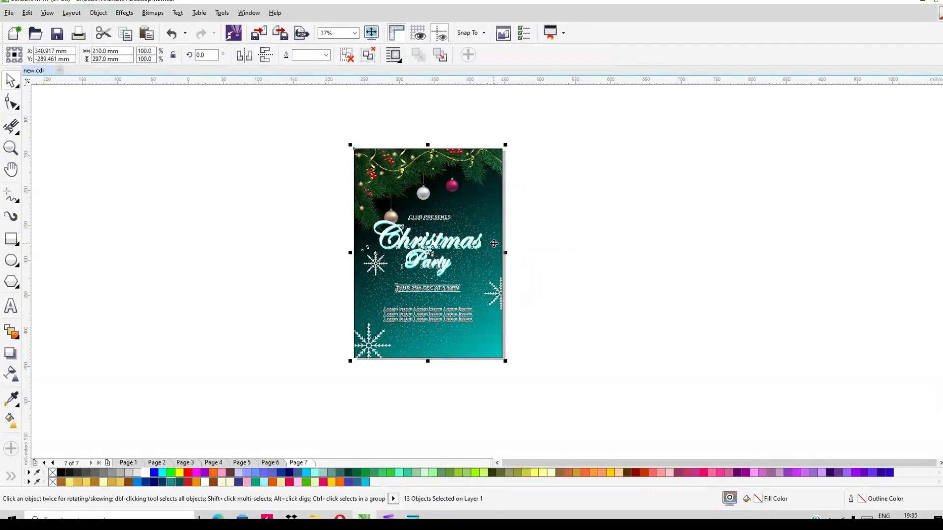
scroll(505, 272, "up", 2)
left_click(505, 276)
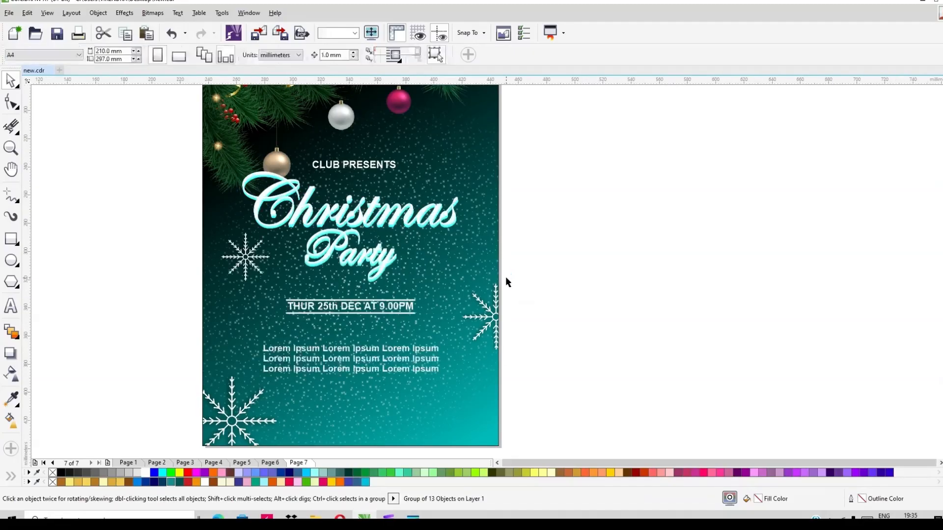
- Ungroup the flyer's objects and select only the background rectangle
left_click(467, 283)
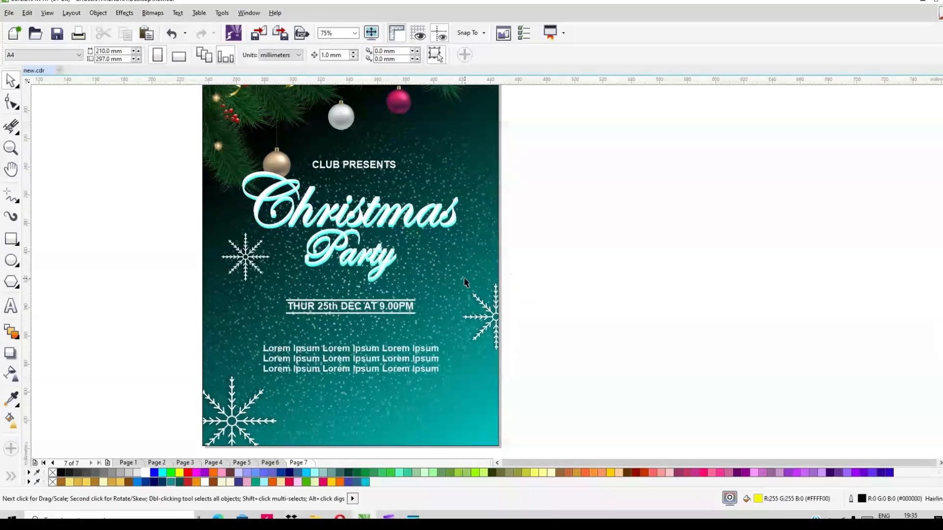
scroll(471, 268, "down", 2)
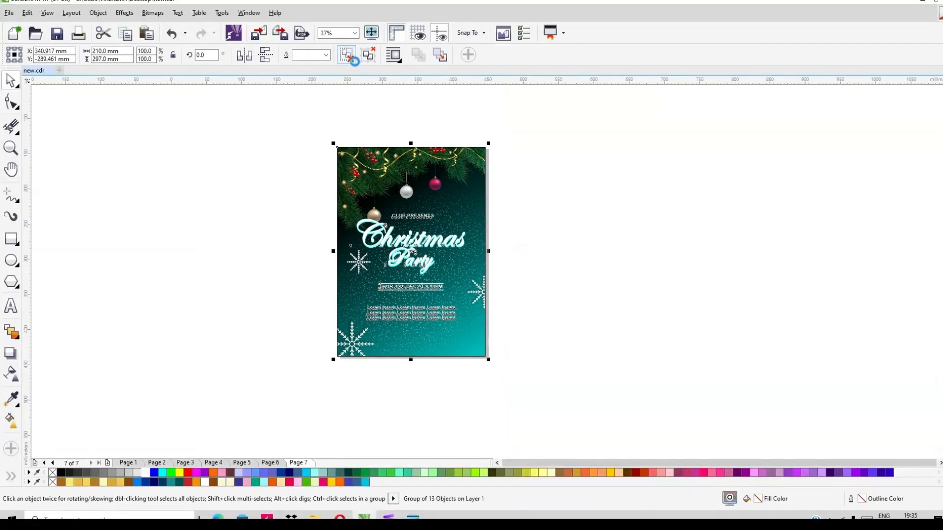
left_click(486, 222)
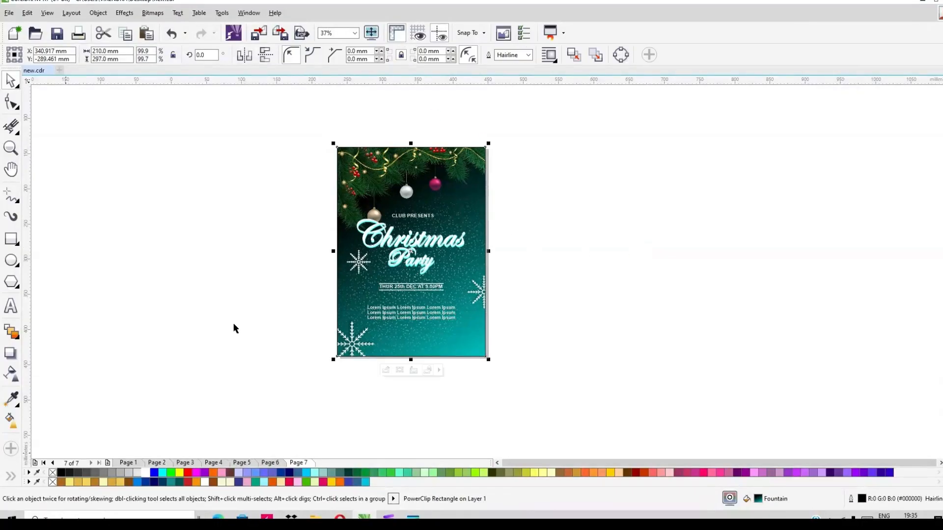
- Select the whole flyer, including background, title, snowflakes and event text, and group it into one object
left_click_drag(310, 115, 552, 396)
key("ctrl+g")
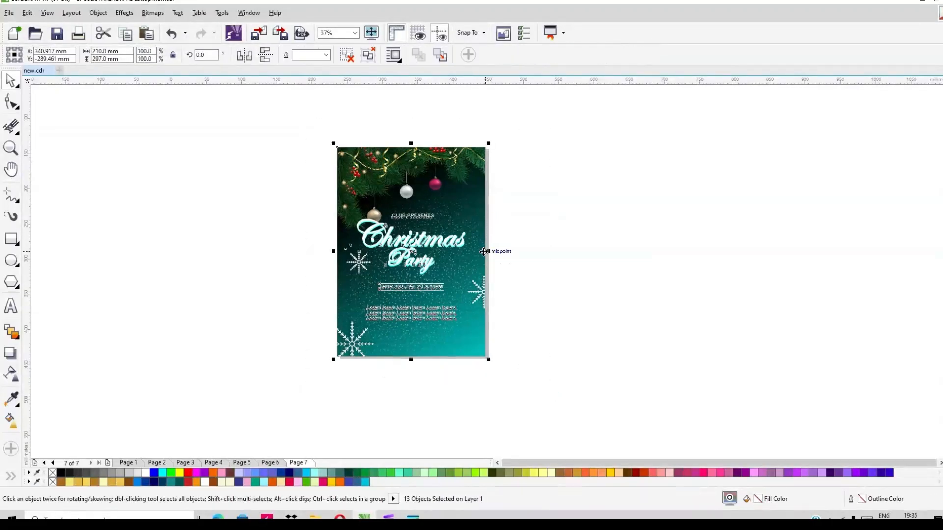
scroll(458, 240, "up", 1)
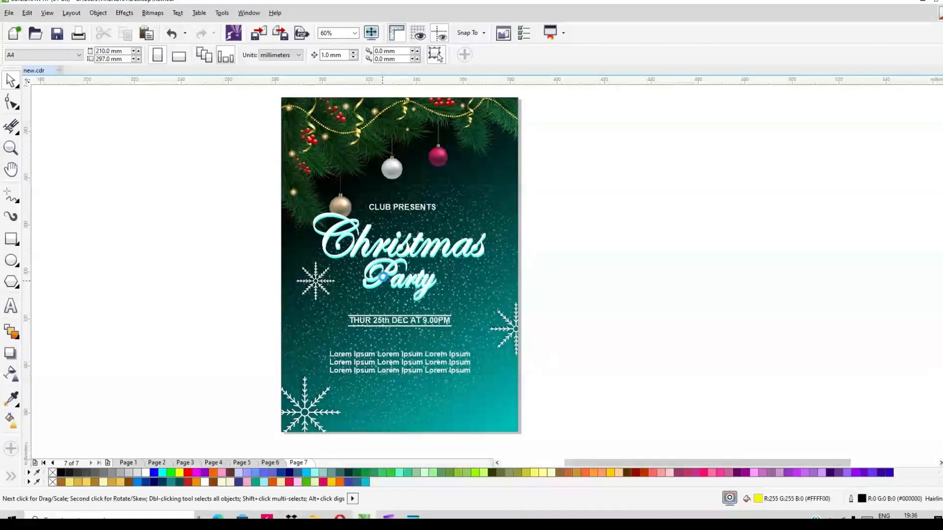
- Ungroup the finished flyer and select the date line below the Christmas Party title
scroll(386, 275, "up", 2)
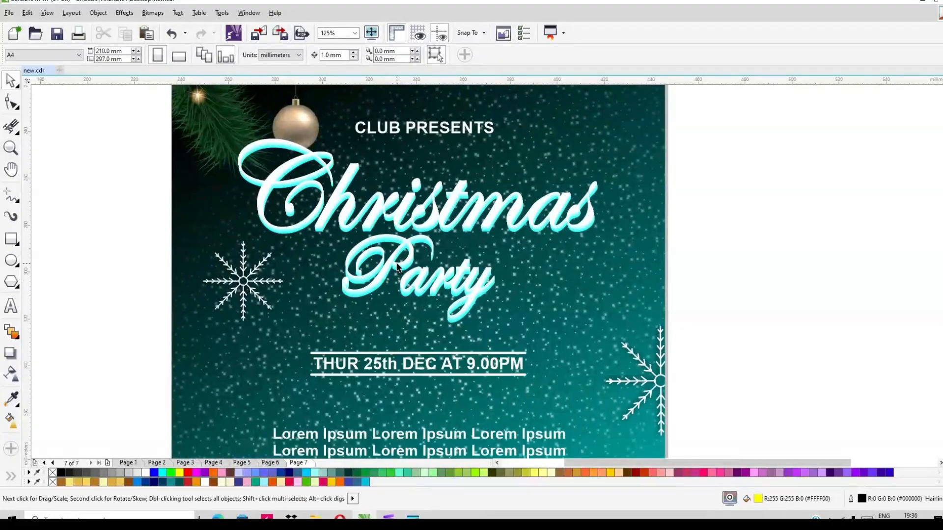
scroll(450, 235, "down", 2)
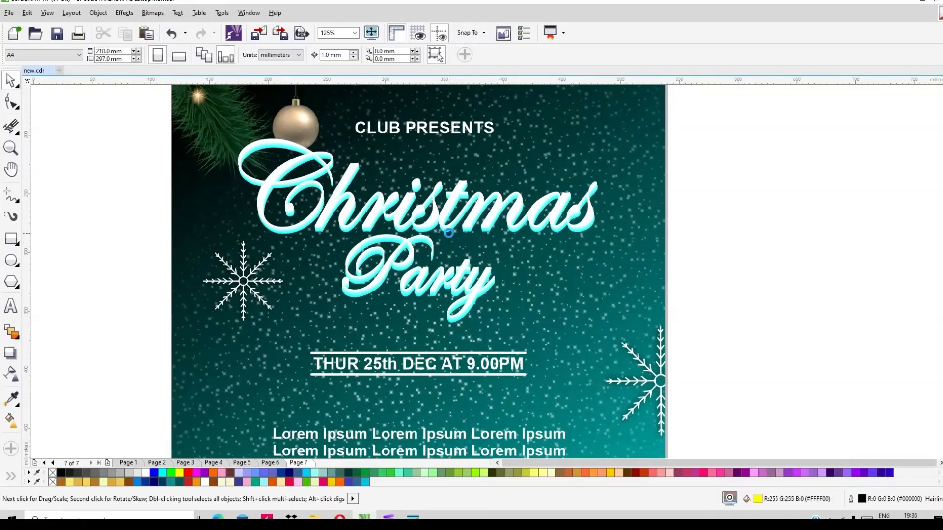
scroll(690, 265, "up", 2)
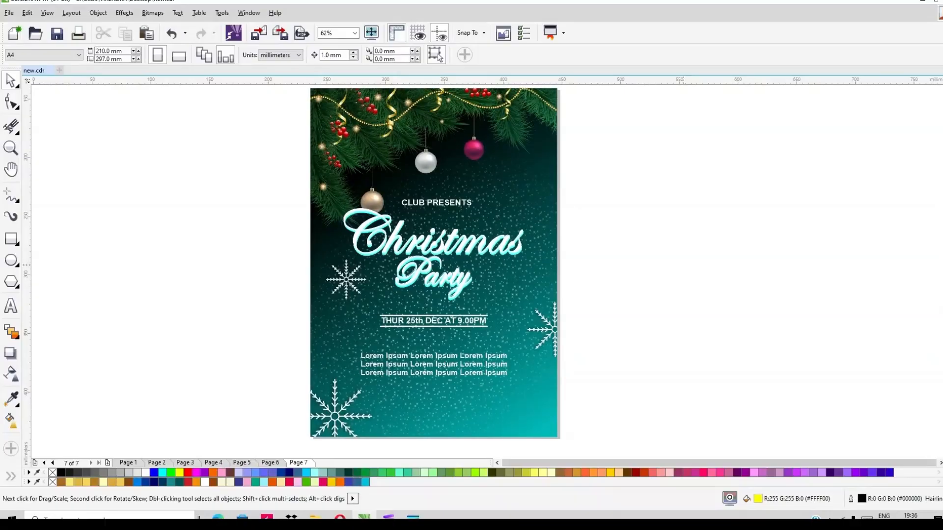
scroll(486, 272, "up", 1)
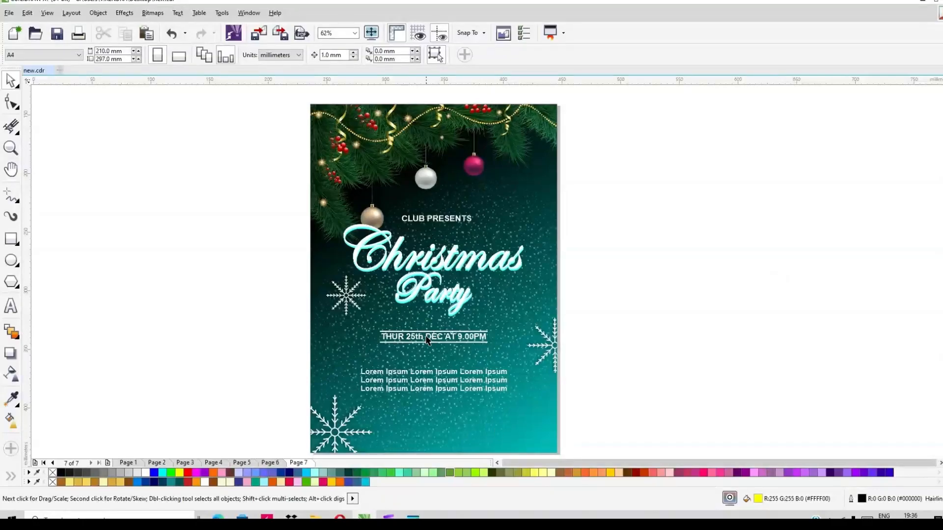
scroll(423, 352, "up", 1)
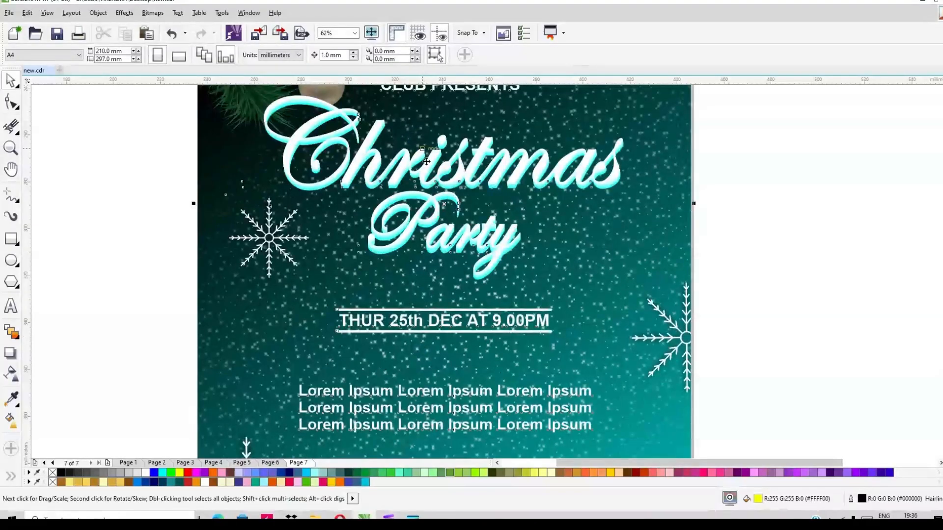
left_click(427, 161)
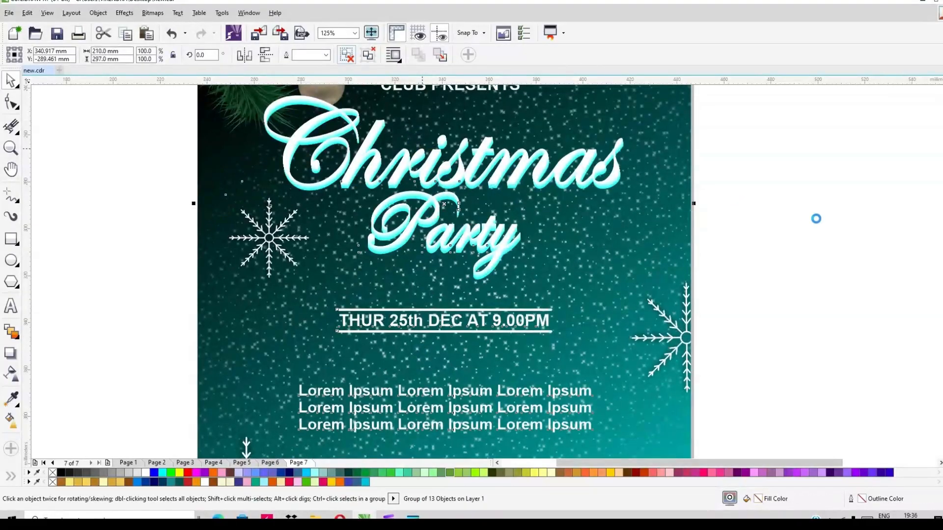
left_click(405, 328, "ctrl")
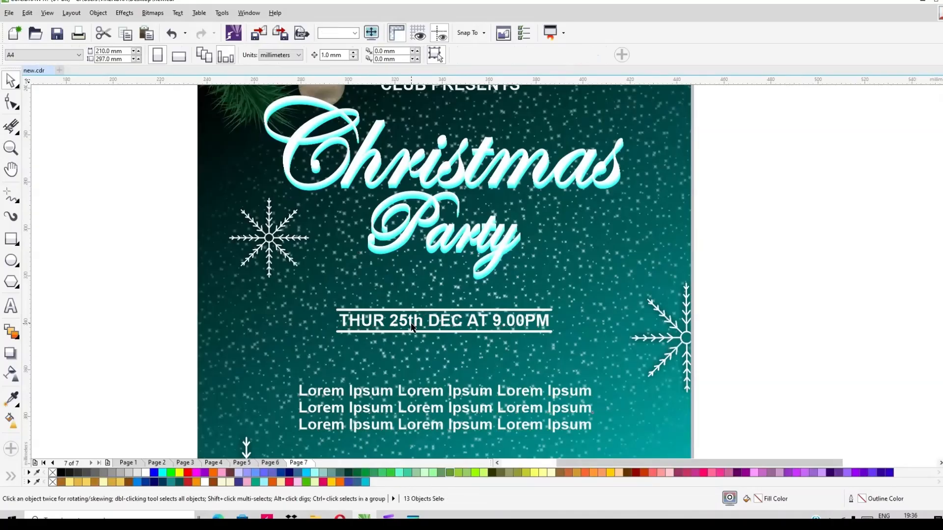
- Turn the "th" of "25th" in the event date line into superscript
left_click(12, 104)
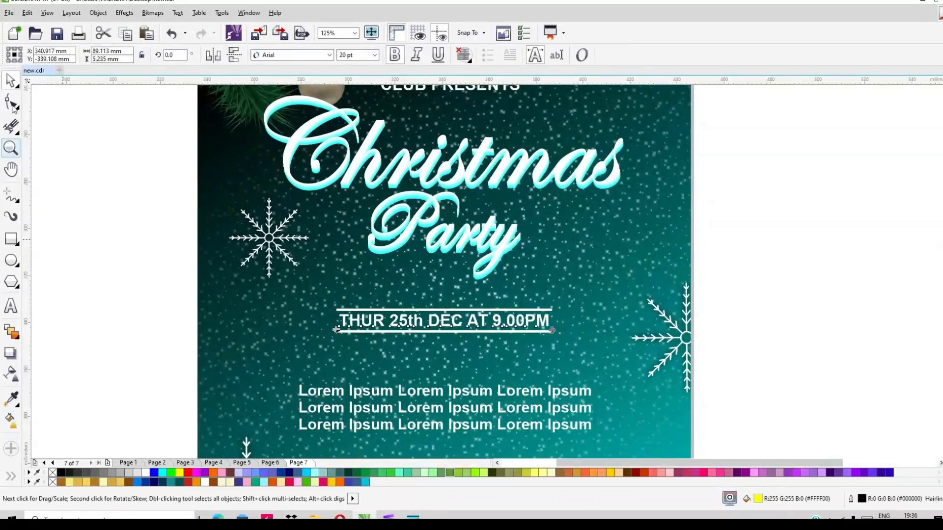
left_click(414, 326)
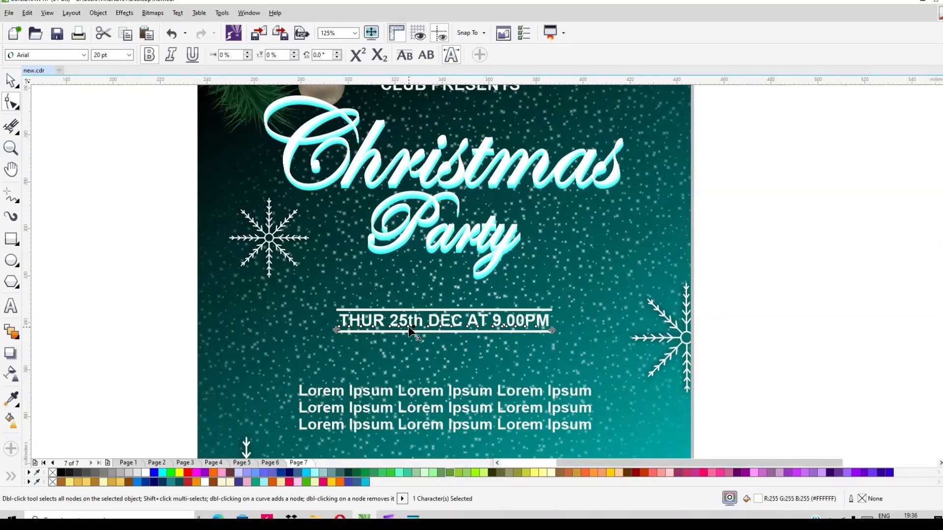
left_click(354, 55)
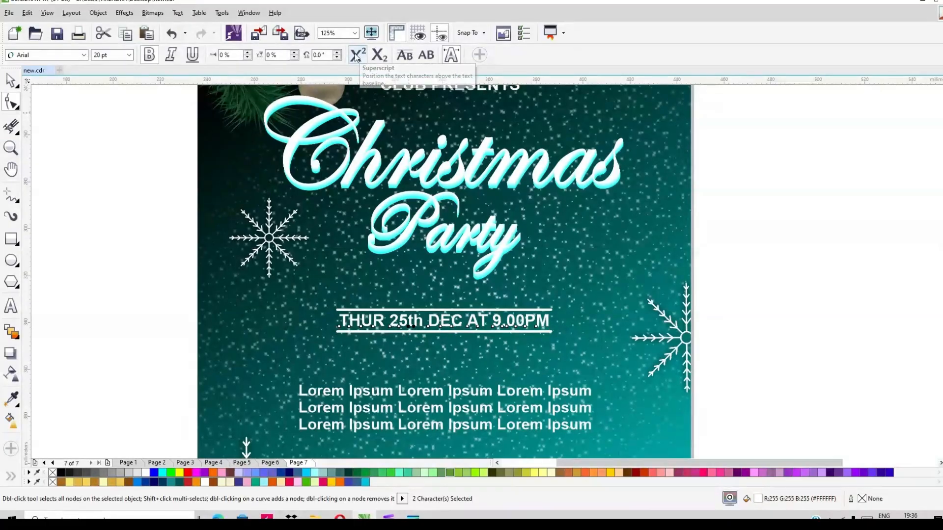
left_click(11, 79)
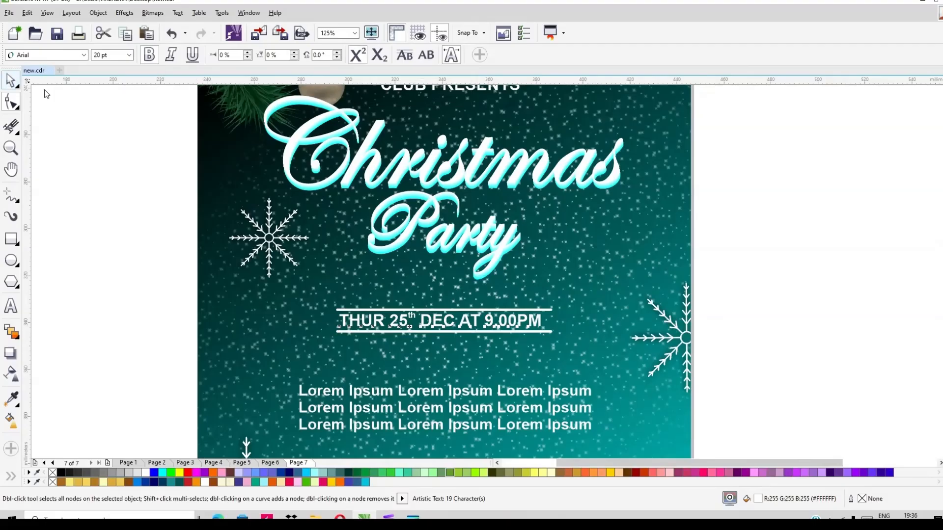
- Group all the flyer's objects and move the group off the blank page, centred at about X 627 mm, Y -289 mm
scroll(392, 238, "down", 2)
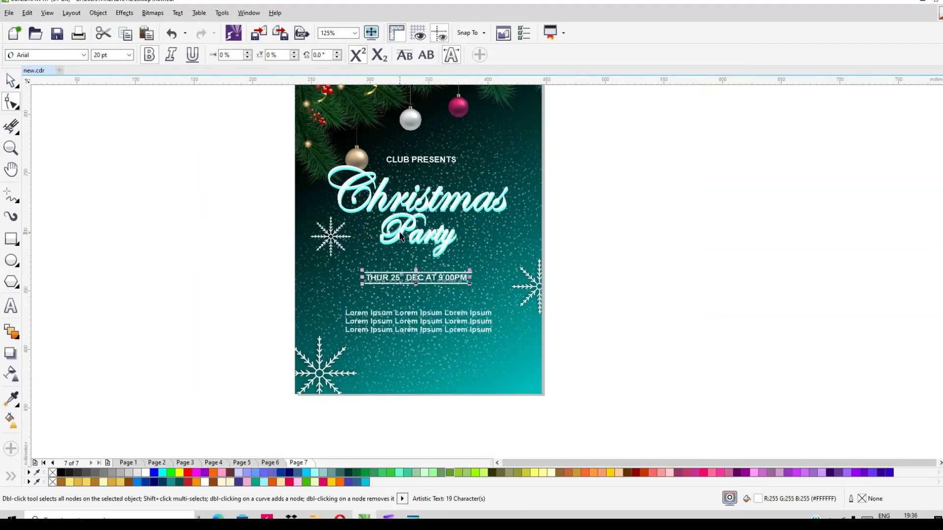
scroll(410, 242, "down", 1)
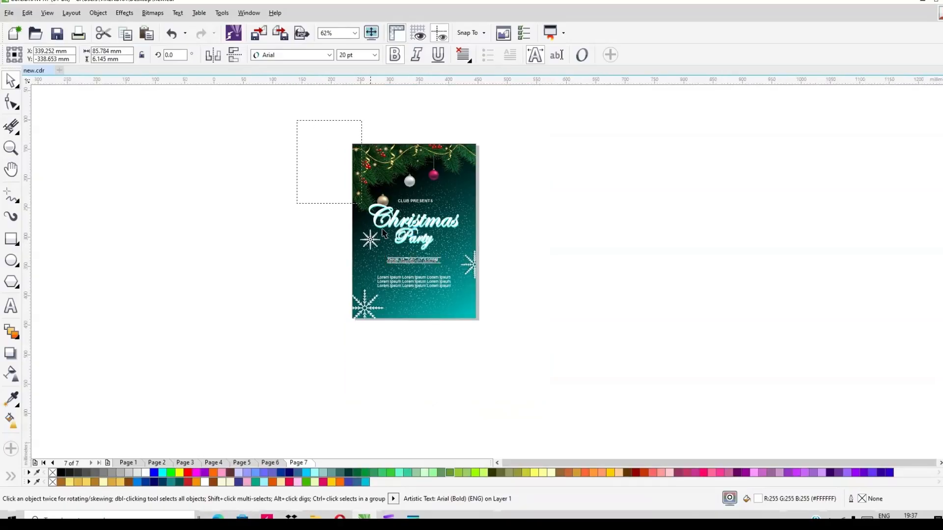
key("ctrl+a")
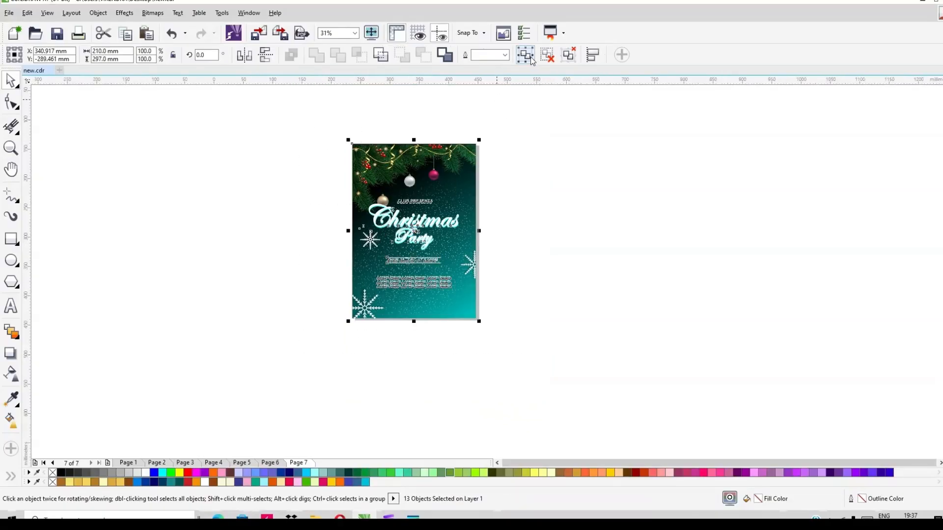
key("ctrl+g")
left_click_drag(412, 222, 594, 233)
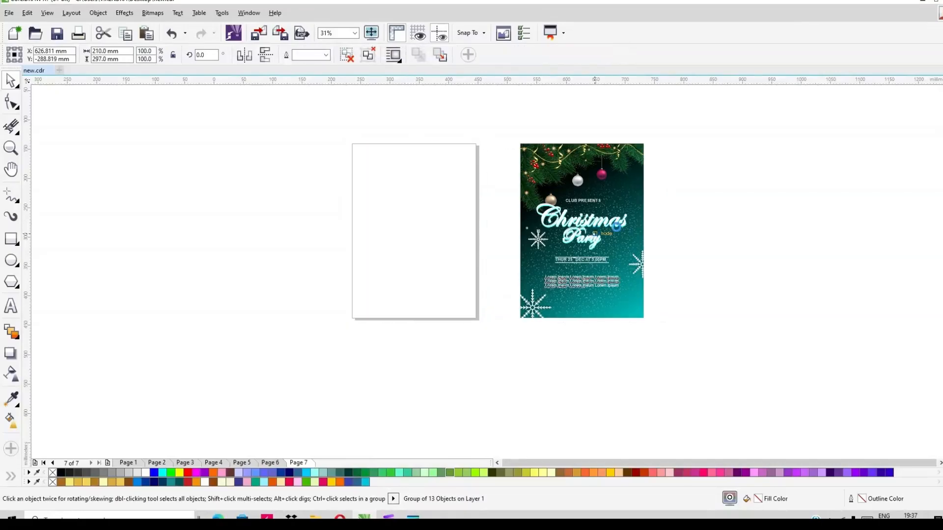
scroll(749, 207, "up", 1)
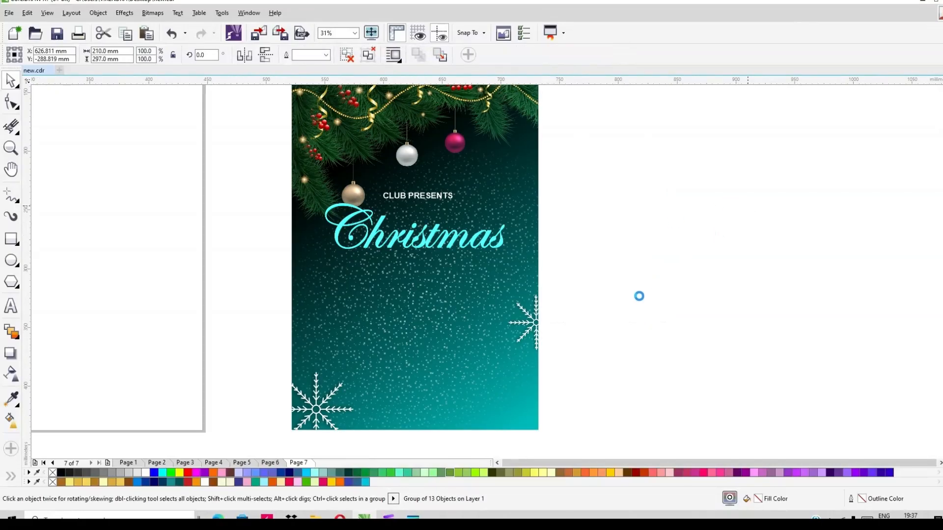
scroll(512, 208, "up", 1)
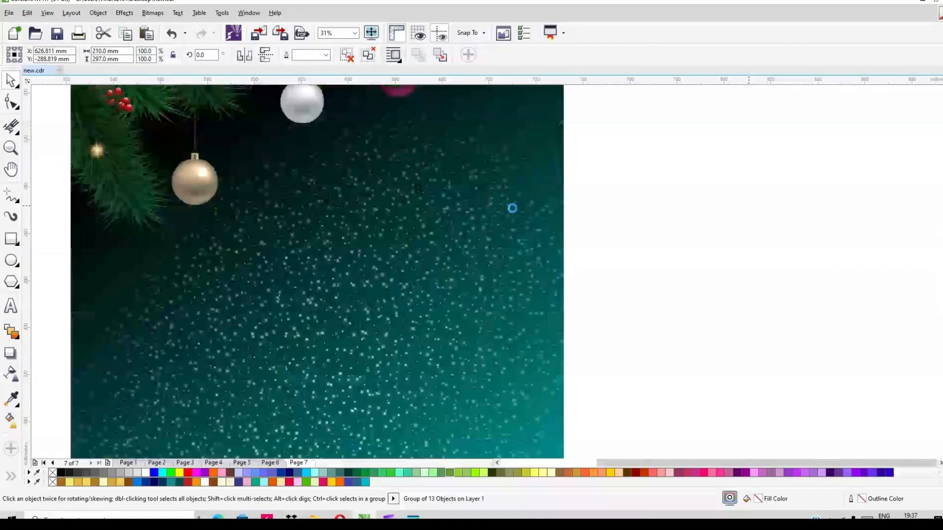
scroll(513, 208, "down", 1)
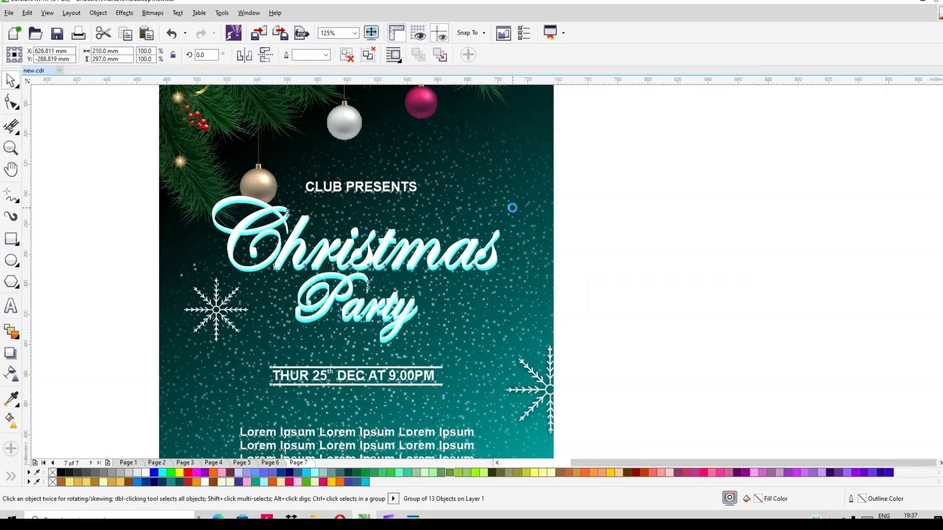
scroll(512, 207, "down", 1)
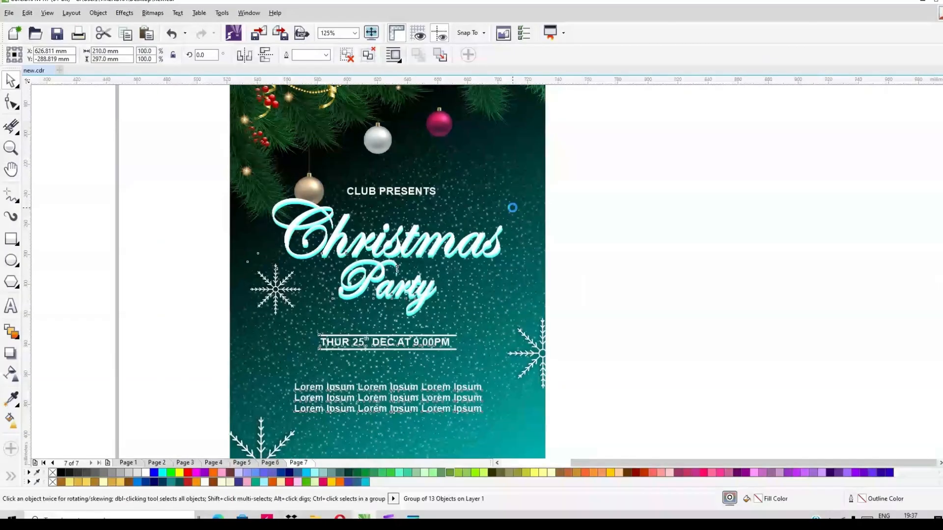
scroll(512, 208, "down", 1)
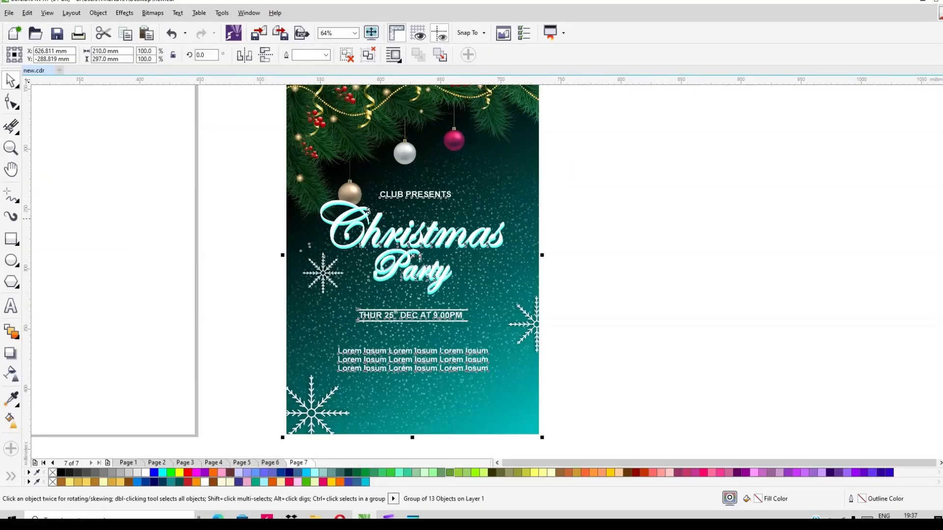
scroll(482, 270, "up", 1)
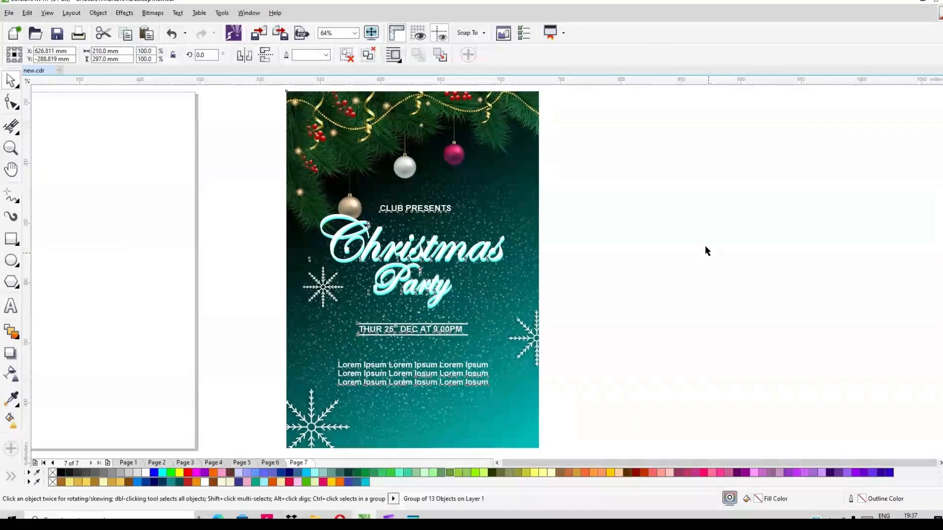